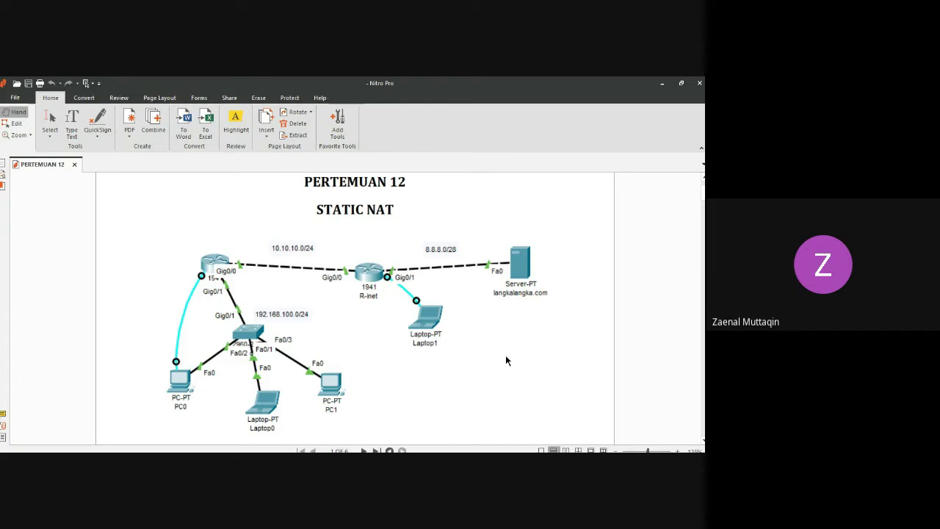
Step: Review the Static NAT topology diagram, IP address table and NAT configuration sections in the PERTEMUAN 12 document
{"action": "scroll", "coordinate": [506, 359], "scroll_direction": "down", "scroll_amount": 5}
{"action": "scroll", "coordinate": [506, 360], "scroll_direction": "down", "scroll_amount": 10}
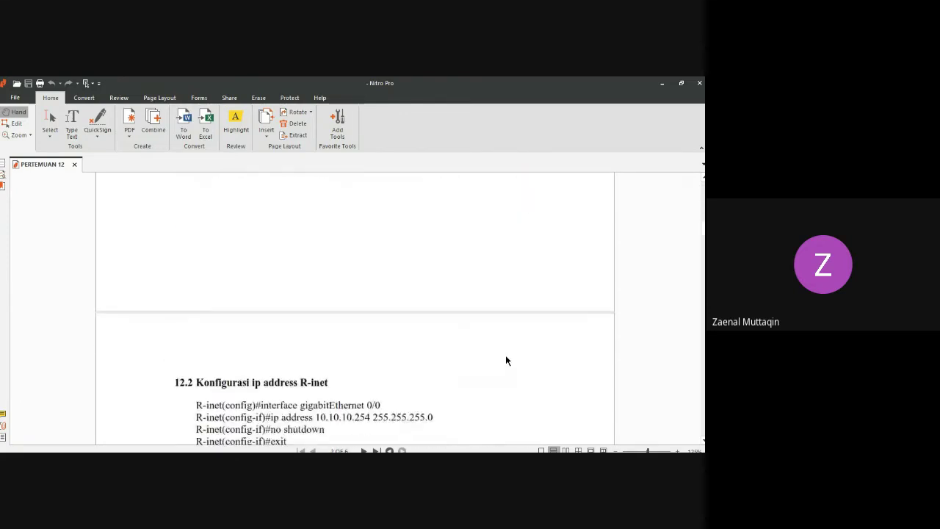
{"action": "scroll", "coordinate": [506, 359], "scroll_direction": "down", "scroll_amount": 3}
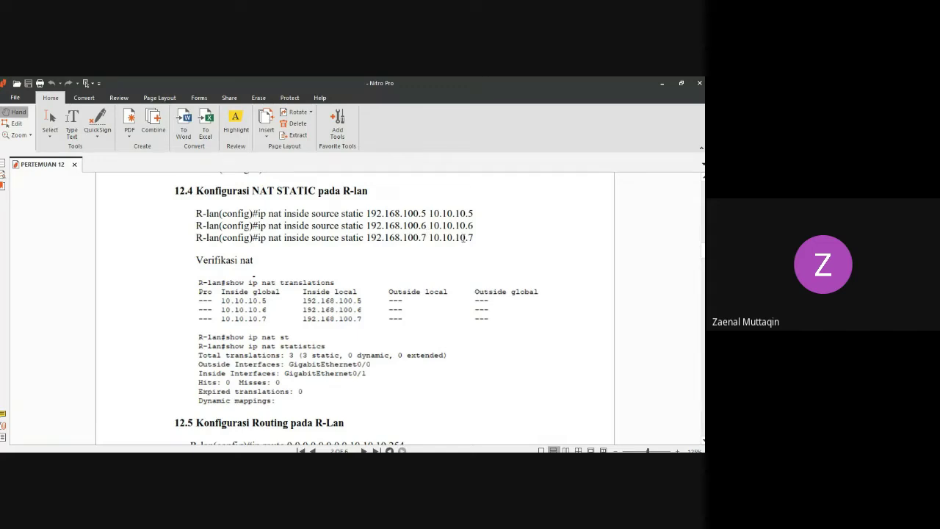
{"action": "scroll", "coordinate": [463, 237], "scroll_direction": "up", "scroll_amount": 15}
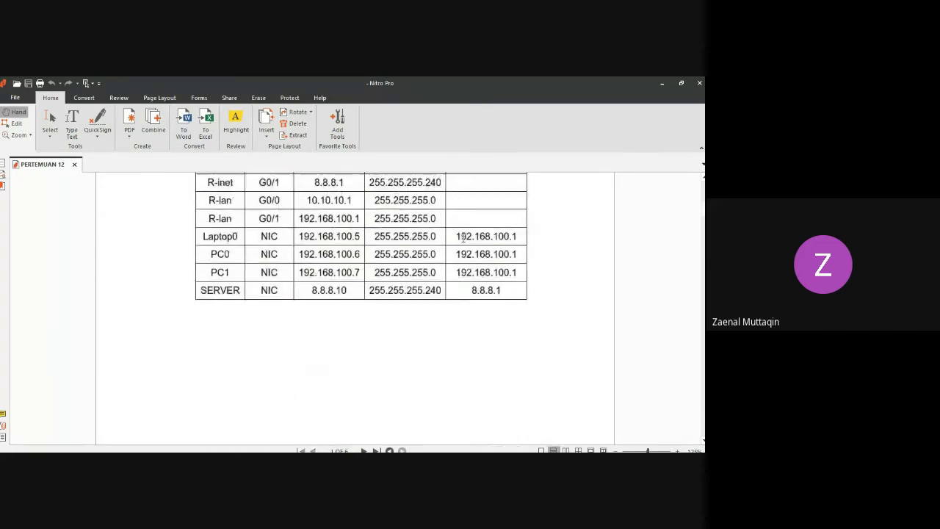
{"action": "scroll", "coordinate": [463, 237], "scroll_direction": "up", "scroll_amount": 3}
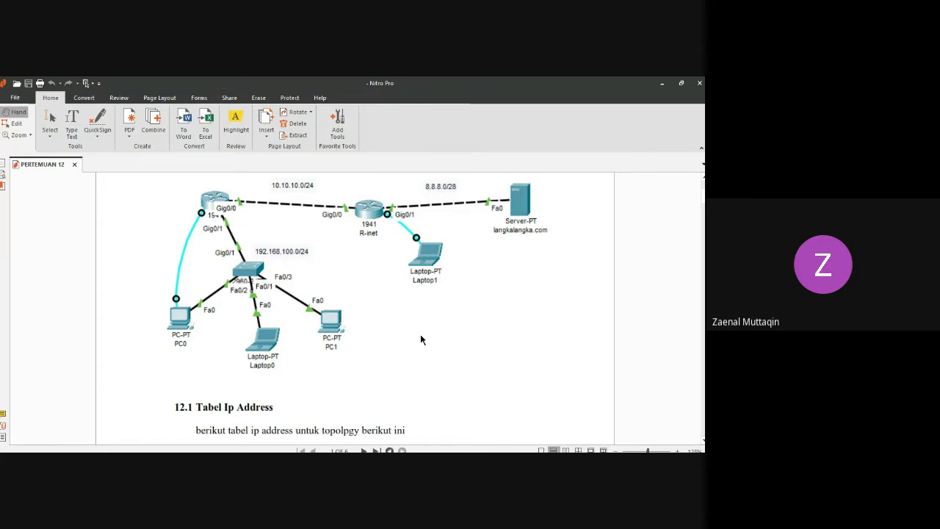
{"action": "scroll", "coordinate": [421, 336], "scroll_direction": "up", "scroll_amount": 2}
{"action": "scroll", "coordinate": [421, 338], "scroll_direction": "down", "scroll_amount": 1}
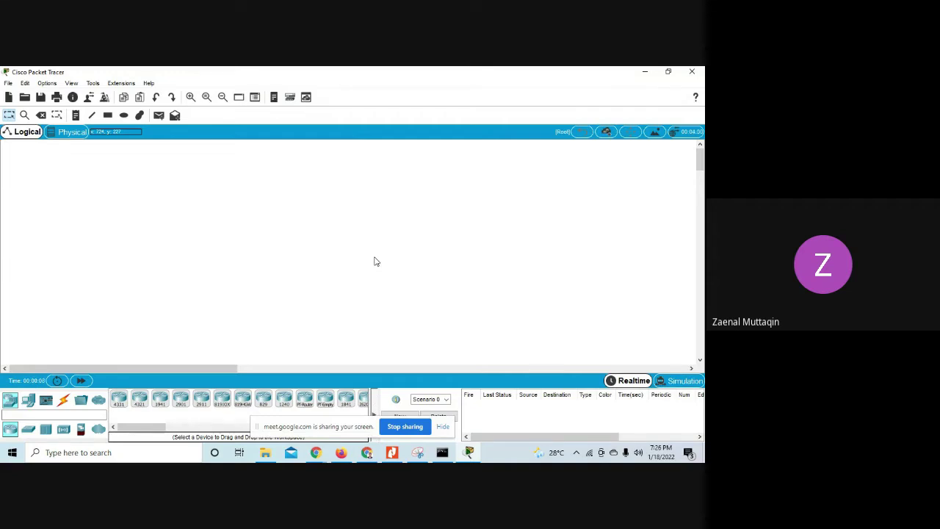
Step: Recheck the topology diagram in the Nitro Pro document and return to the empty Cisco Packet Tracer workspace
{"action": "left_click", "coordinate": [389, 453]}
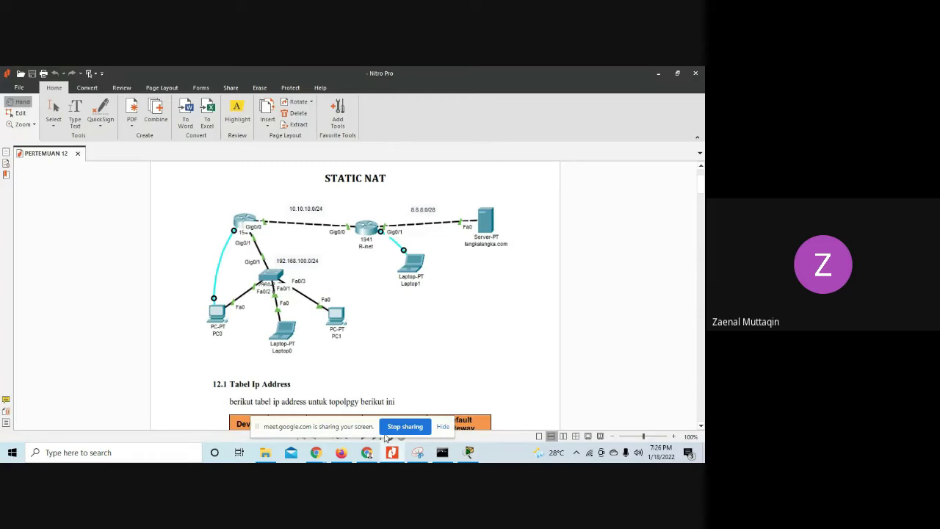
{"action": "left_click", "coordinate": [416, 453]}
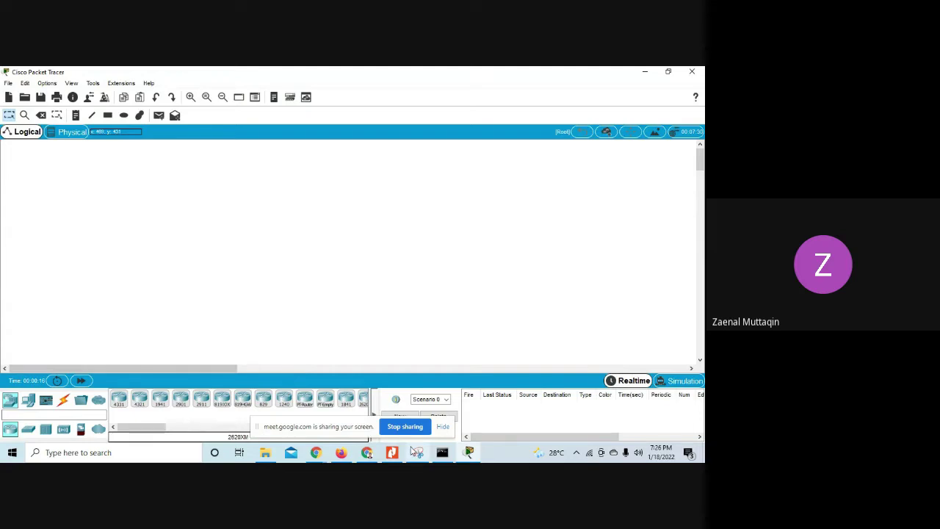
{"action": "left_click", "coordinate": [391, 453]}
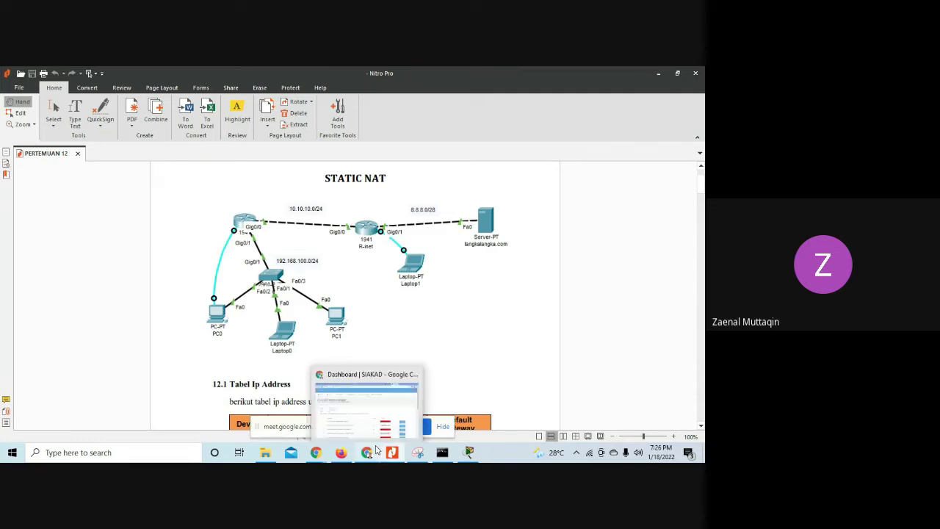
{"action": "mouse_move", "coordinate": [314, 453]}
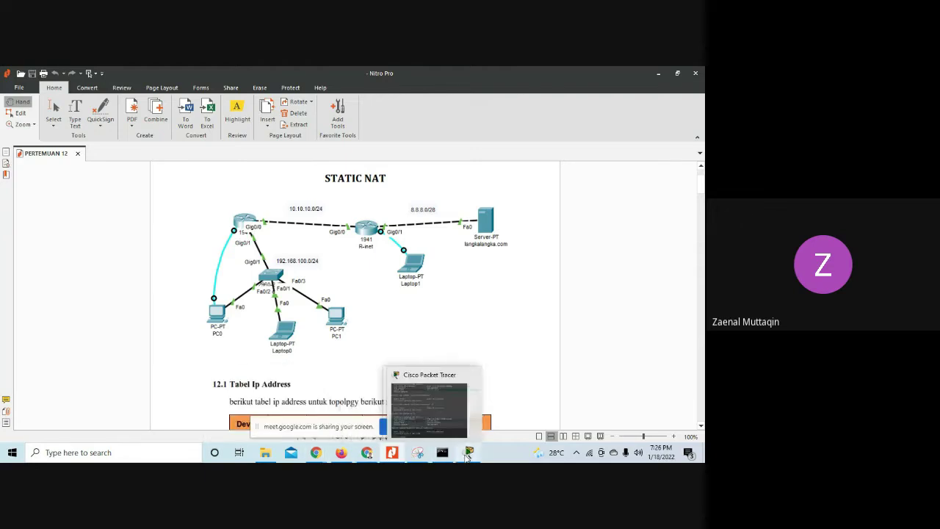
{"action": "left_click", "coordinate": [442, 453]}
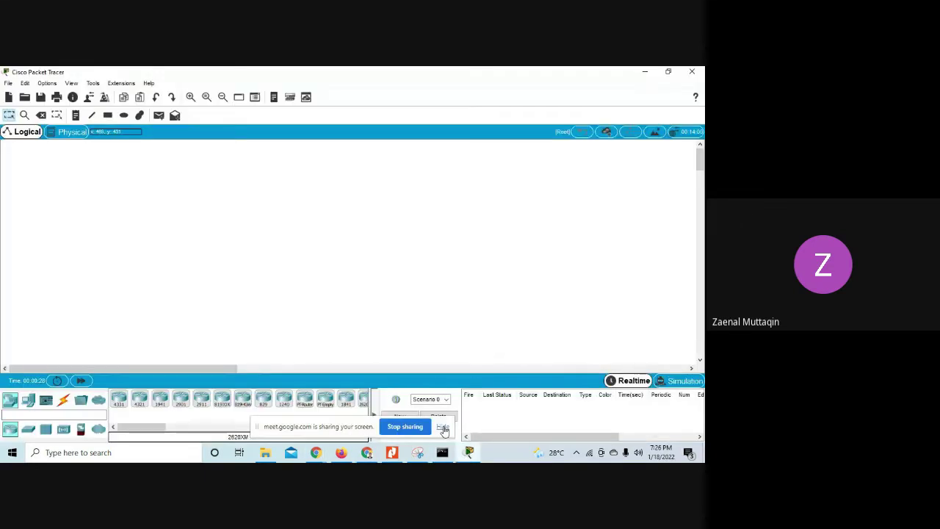
Step: Place two 2901 routers side by side in the workspace and a server to the right of them
{"action": "left_click", "coordinate": [180, 400]}
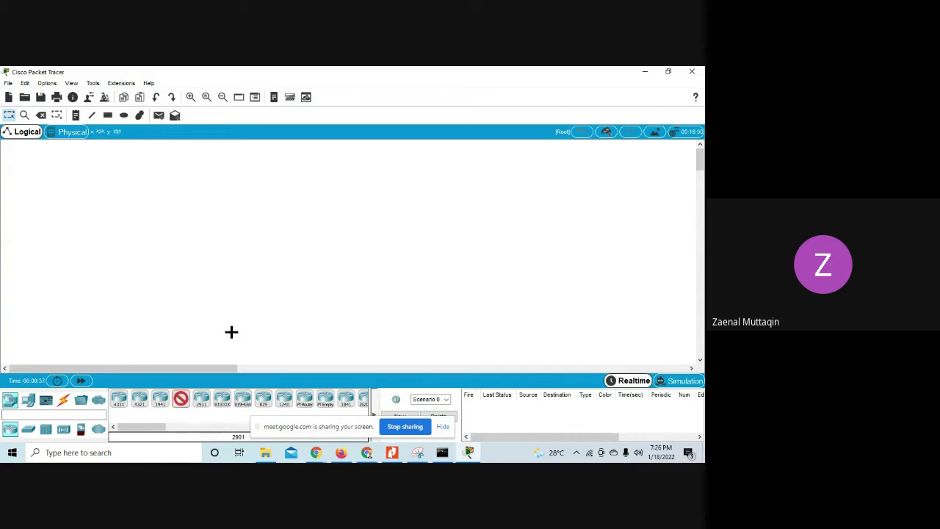
{"action": "left_click", "coordinate": [349, 193]}
{"action": "left_click", "coordinate": [223, 197]}
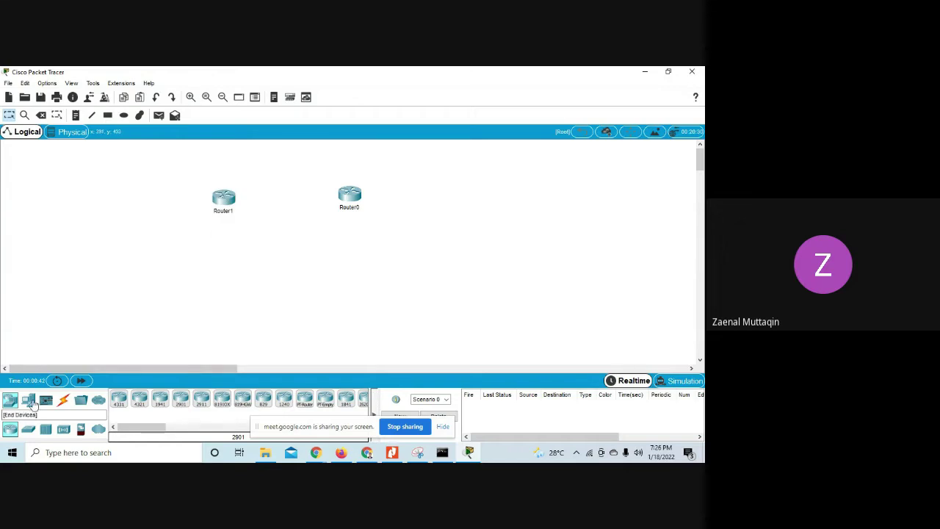
{"action": "left_click", "coordinate": [29, 401]}
{"action": "left_click", "coordinate": [160, 399]}
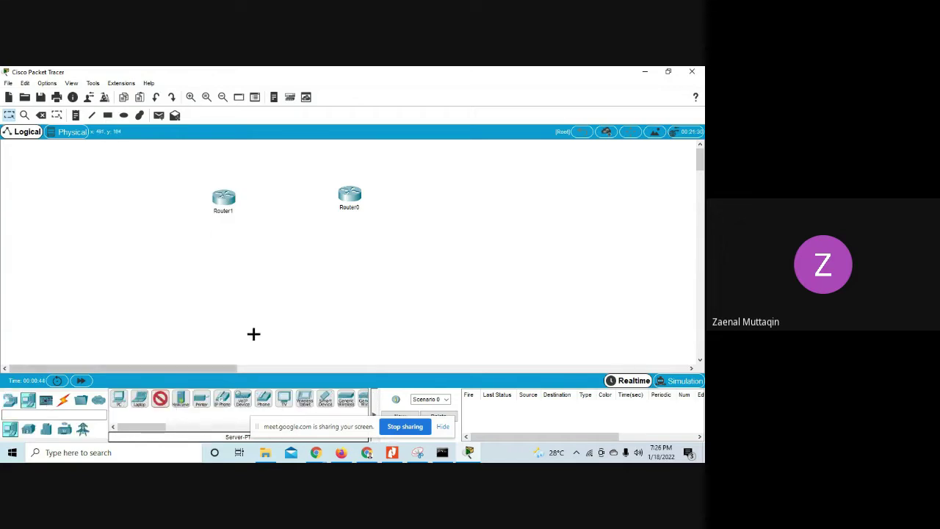
{"action": "left_click", "coordinate": [478, 199]}
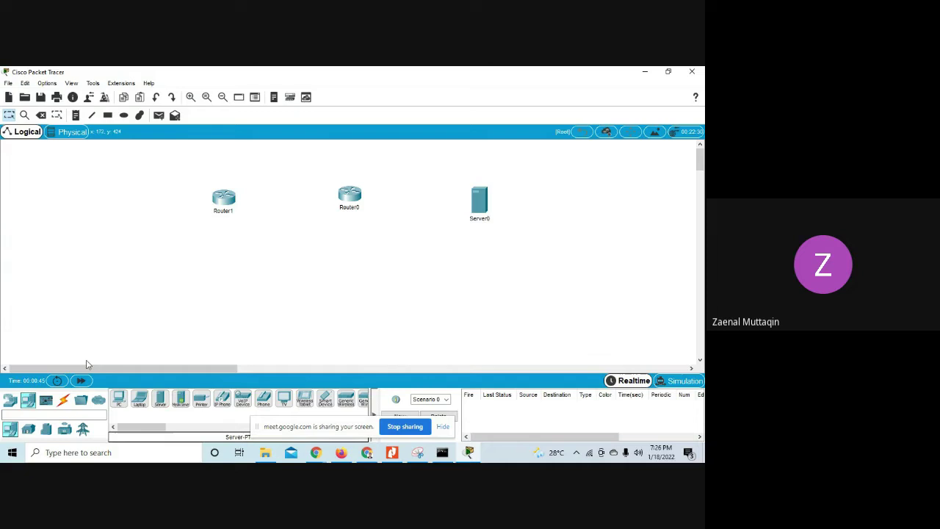
Step: Connect Router0's GigabitEthernet0/1 to Server0's FastEthernet0 with a copper cross-over cable
{"action": "left_click", "coordinate": [64, 401]}
{"action": "left_click", "coordinate": [181, 400]}
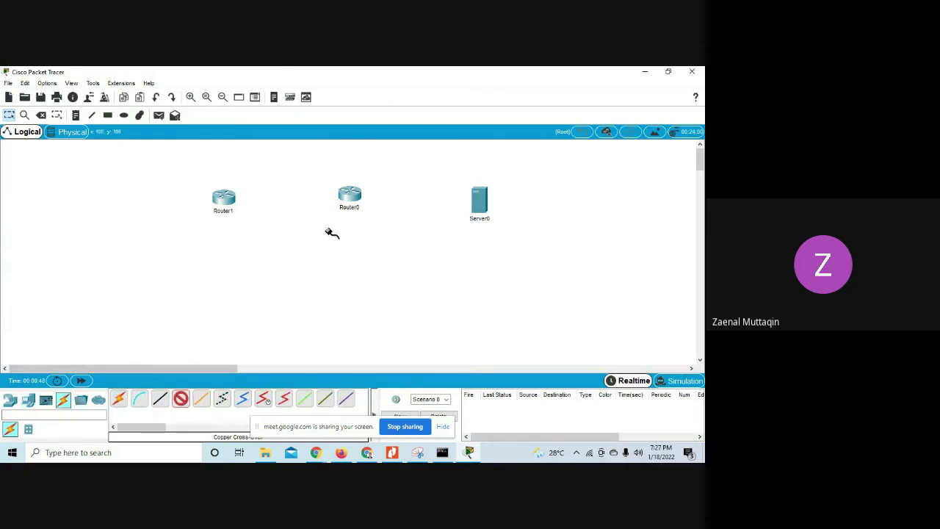
{"action": "left_click", "coordinate": [350, 195]}
{"action": "left_click", "coordinate": [371, 220]}
{"action": "left_click", "coordinate": [479, 203]}
{"action": "left_click", "coordinate": [486, 208]}
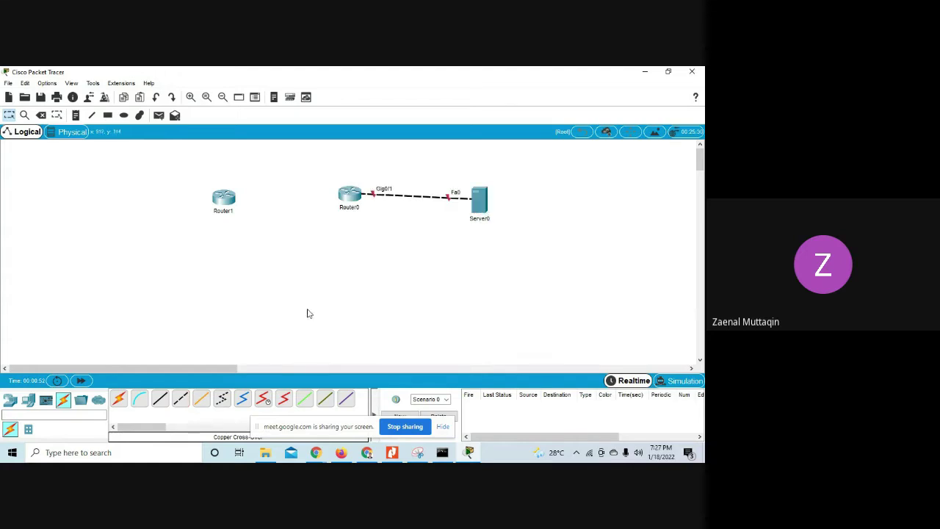
Step: Connect Router1's GigabitEthernet0/0 to Router0's GigabitEthernet0/0 with a copper cross-over cable
{"action": "left_click", "coordinate": [181, 400]}
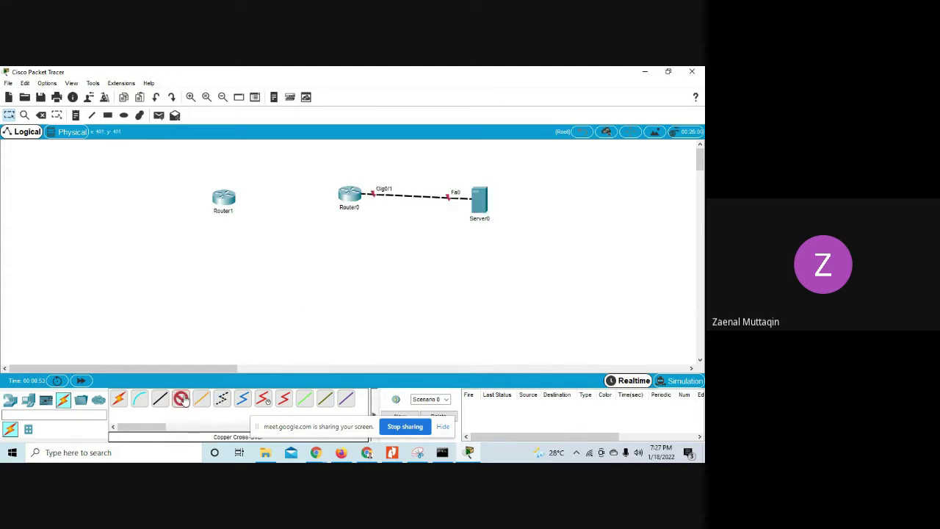
{"action": "left_click", "coordinate": [227, 198]}
{"action": "left_click", "coordinate": [259, 221]}
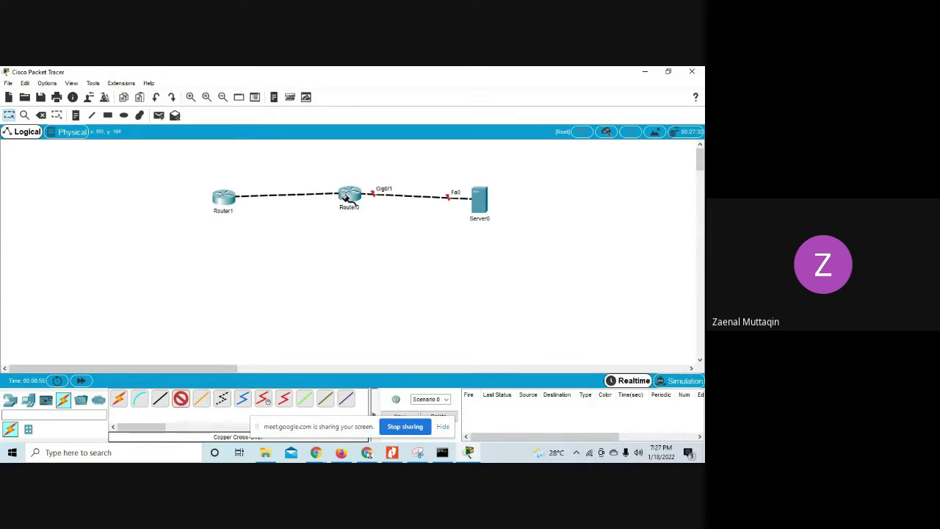
{"action": "left_click", "coordinate": [345, 197]}
{"action": "left_click", "coordinate": [382, 221]}
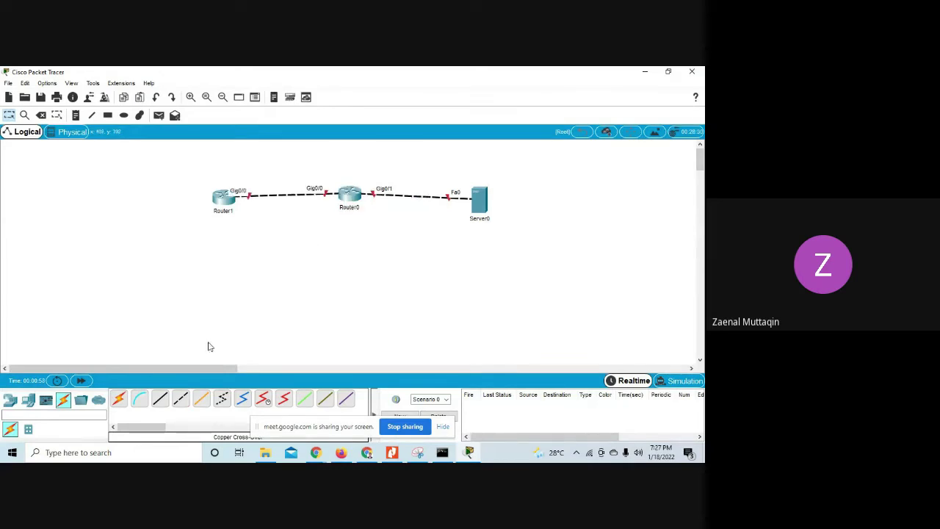
Step: Add a 2960 switch to the workspace directly below Router1
{"action": "left_click", "coordinate": [11, 400]}
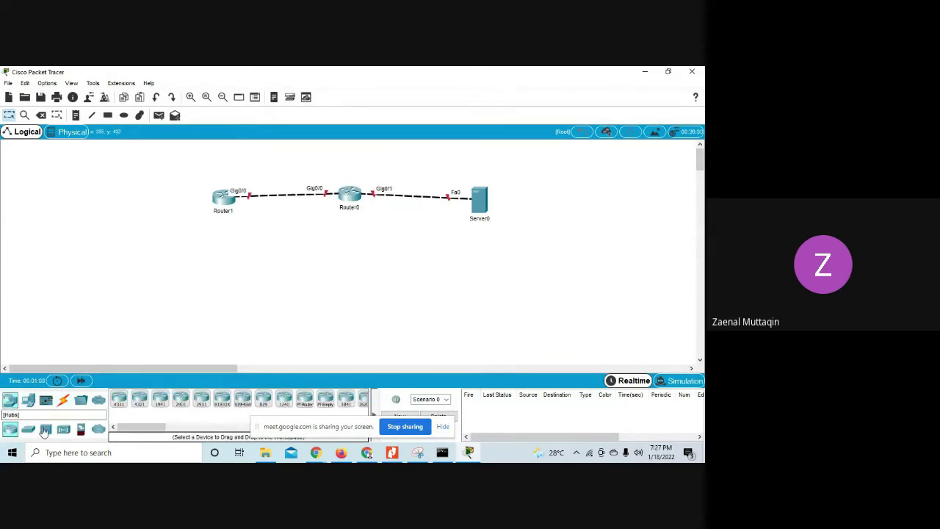
{"action": "left_click", "coordinate": [32, 432]}
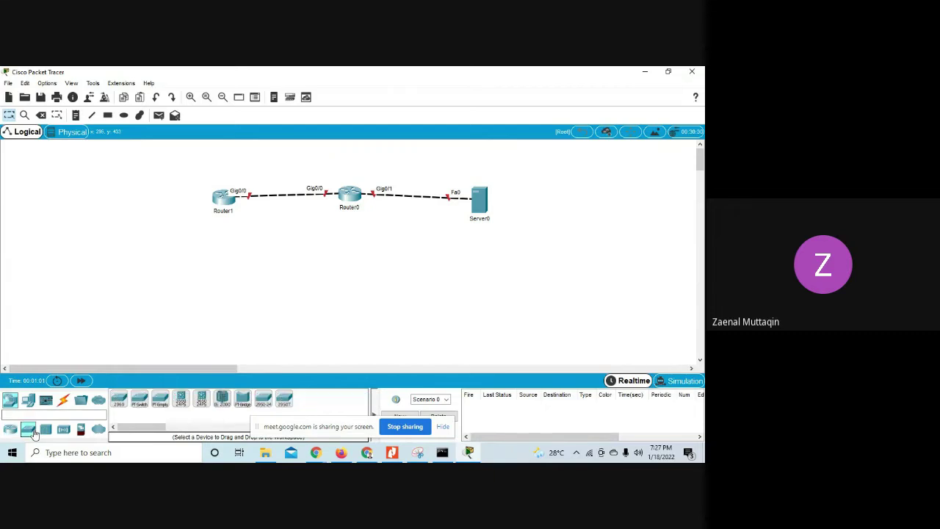
{"action": "left_click", "coordinate": [119, 399]}
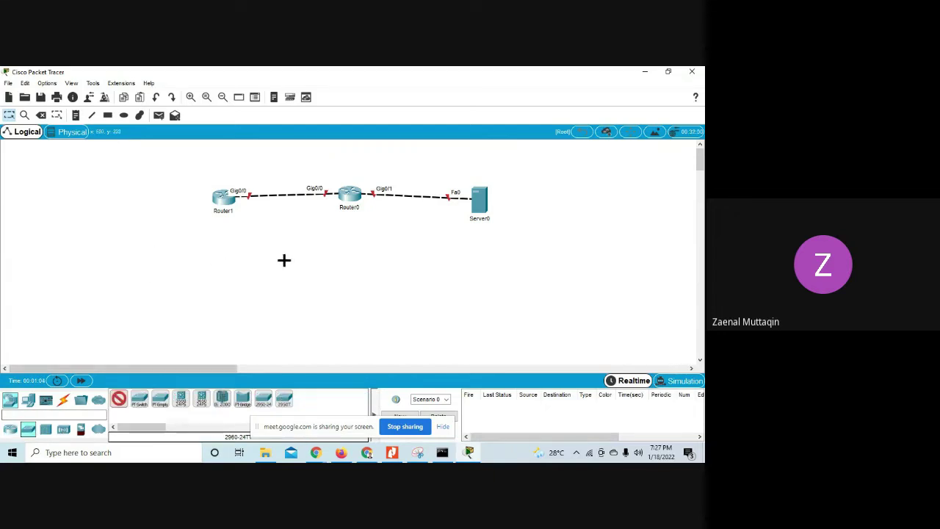
{"action": "left_click", "coordinate": [224, 255]}
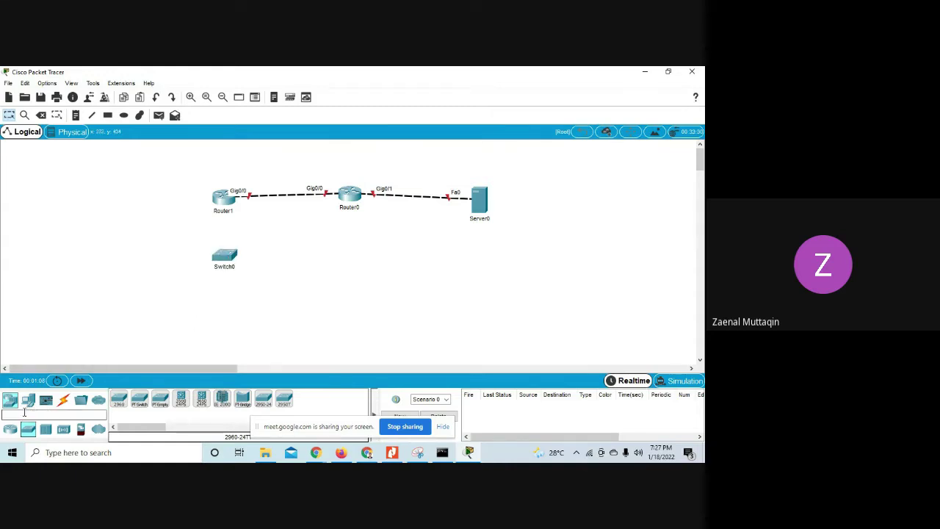
Step: Place three PCs around the switch: one at its lower left, one below it and one at its lower right
{"action": "left_click", "coordinate": [31, 401]}
{"action": "left_click", "coordinate": [119, 399]}
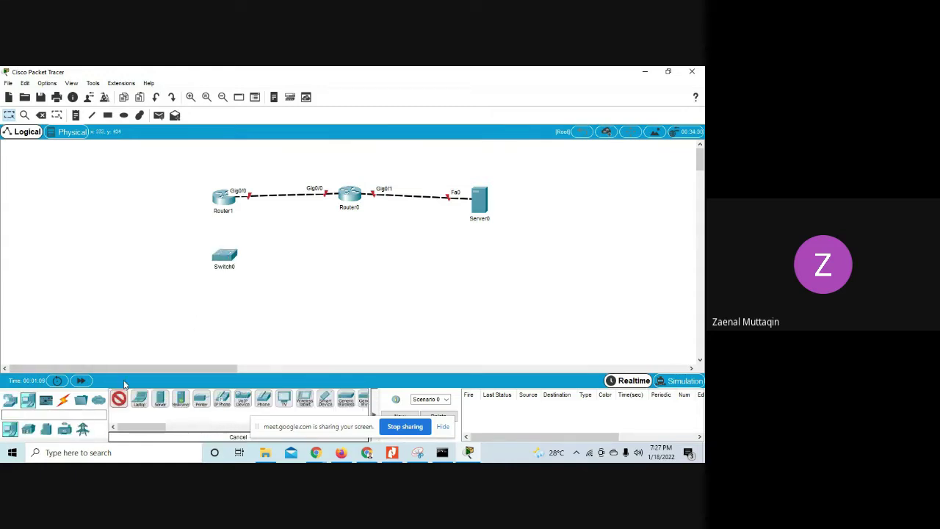
{"action": "left_click", "coordinate": [147, 299]}
{"action": "left_click", "coordinate": [119, 399]}
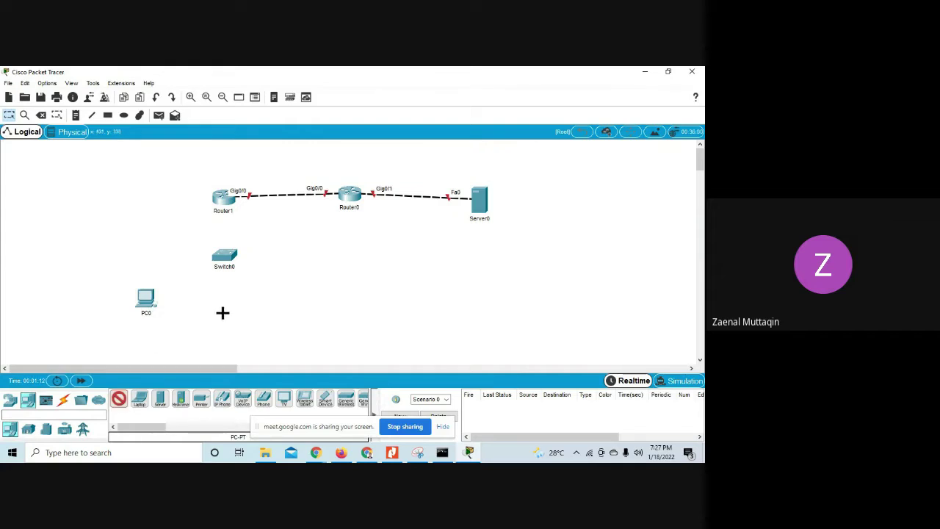
{"action": "left_click", "coordinate": [223, 313]}
{"action": "left_click", "coordinate": [119, 398]}
{"action": "left_click", "coordinate": [290, 281]}
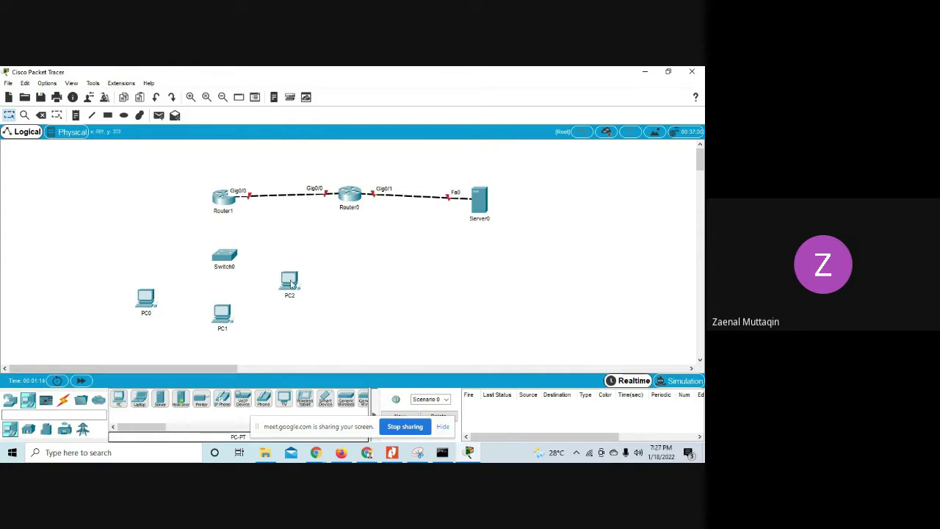
Step: Connect Router1's GigabitEthernet0/1 to Switch0's GigabitEthernet0/1 with a copper straight-through cable and shift the switch slightly down and left
{"action": "left_click", "coordinate": [63, 399]}
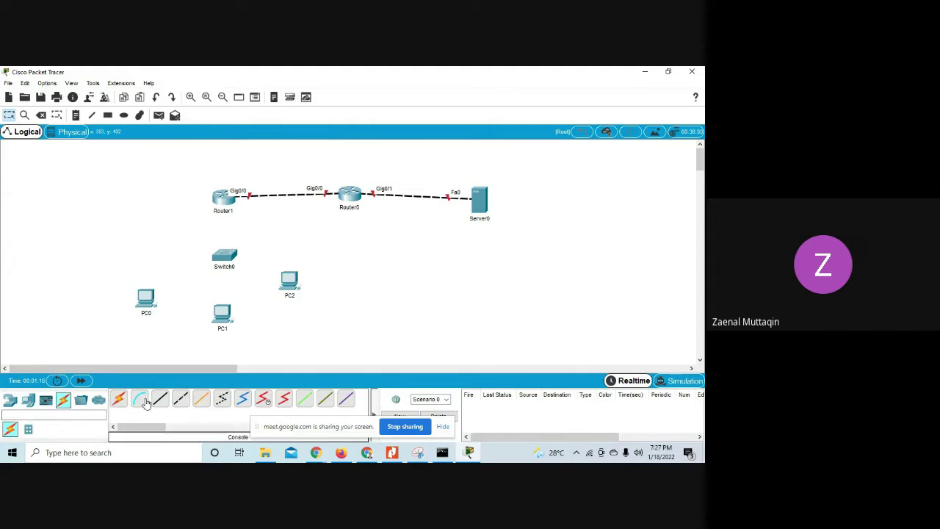
{"action": "left_click", "coordinate": [160, 399]}
{"action": "left_click", "coordinate": [224, 198]}
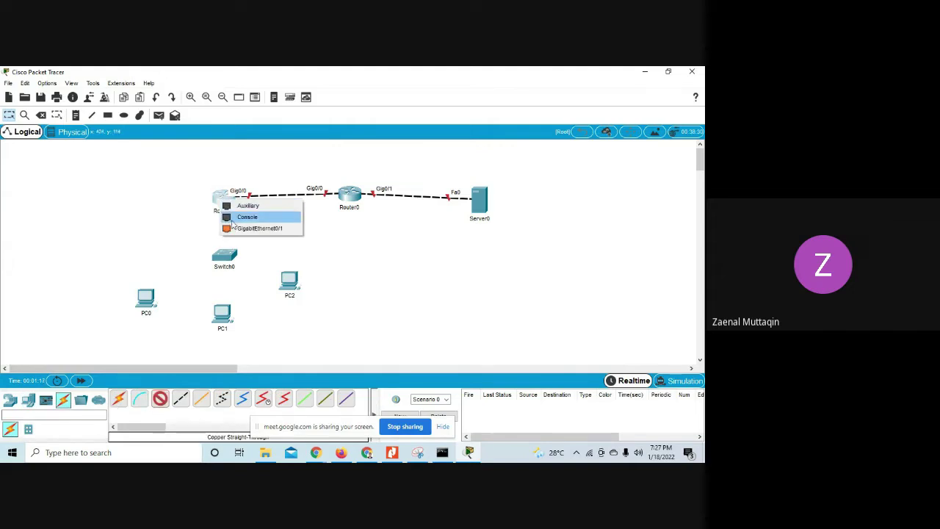
{"action": "left_click", "coordinate": [239, 215]}
{"action": "left_click", "coordinate": [224, 254]}
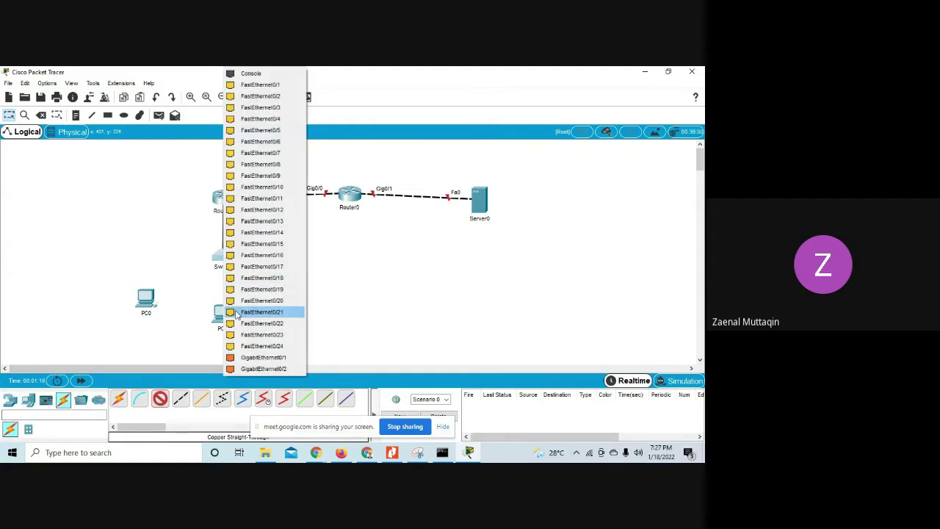
{"action": "left_click", "coordinate": [253, 357]}
{"action": "left_click_drag", "start_coordinate": [224, 257], "coordinate": [218, 263]}
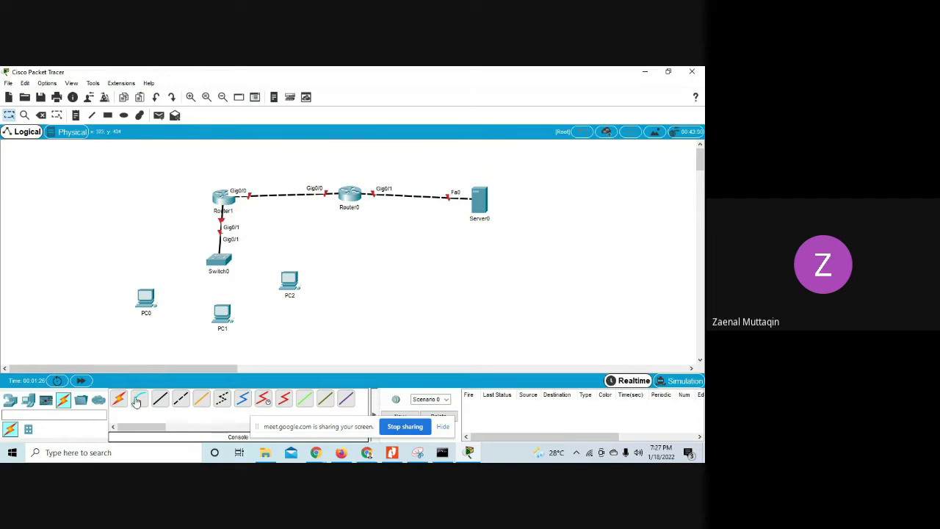
Step: Connect Switch0's FastEthernet0/1 to PC0's FastEthernet0 with a copper straight-through cable
{"action": "left_click", "coordinate": [159, 403]}
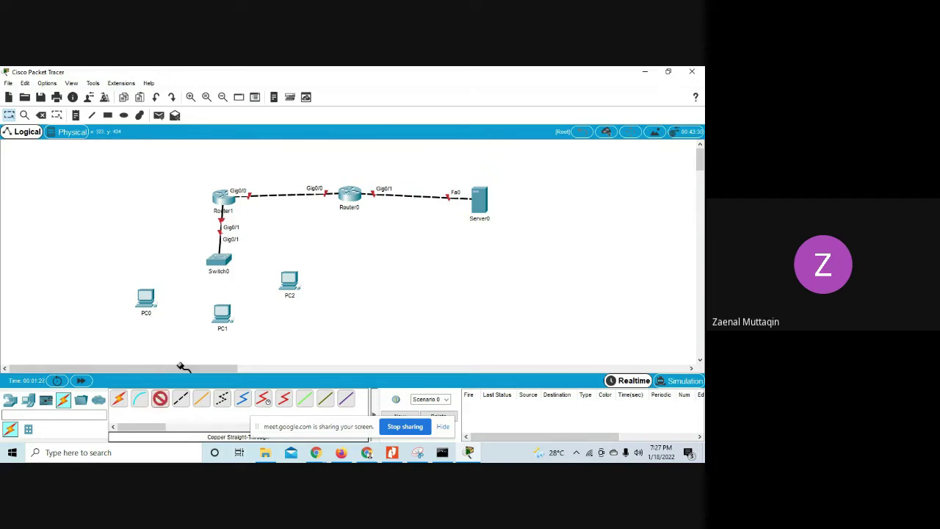
{"action": "left_click", "coordinate": [217, 260]}
{"action": "left_click", "coordinate": [247, 85]}
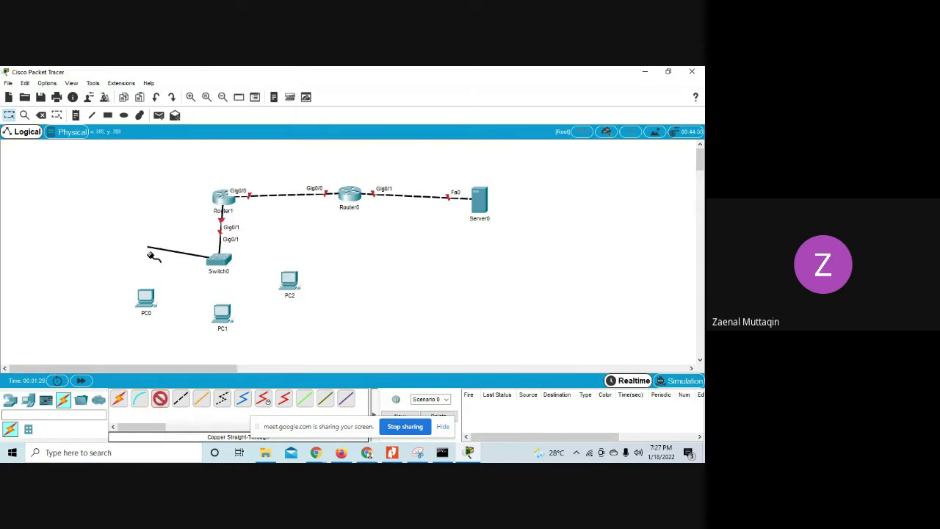
{"action": "left_click", "coordinate": [146, 297]}
{"action": "left_click", "coordinate": [175, 339]}
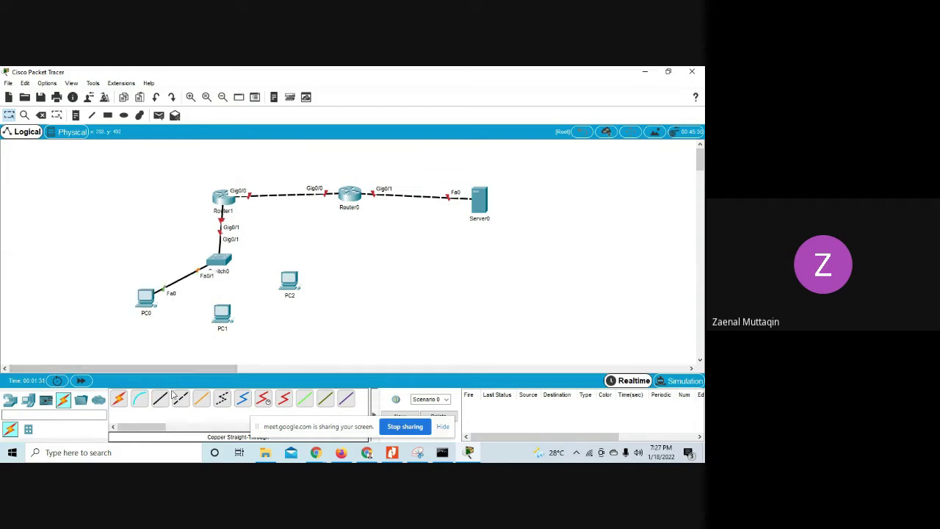
Step: Connect Switch0's FastEthernet0/2 to PC1's FastEthernet0 with a copper straight-through cable
{"action": "left_click", "coordinate": [219, 260]}
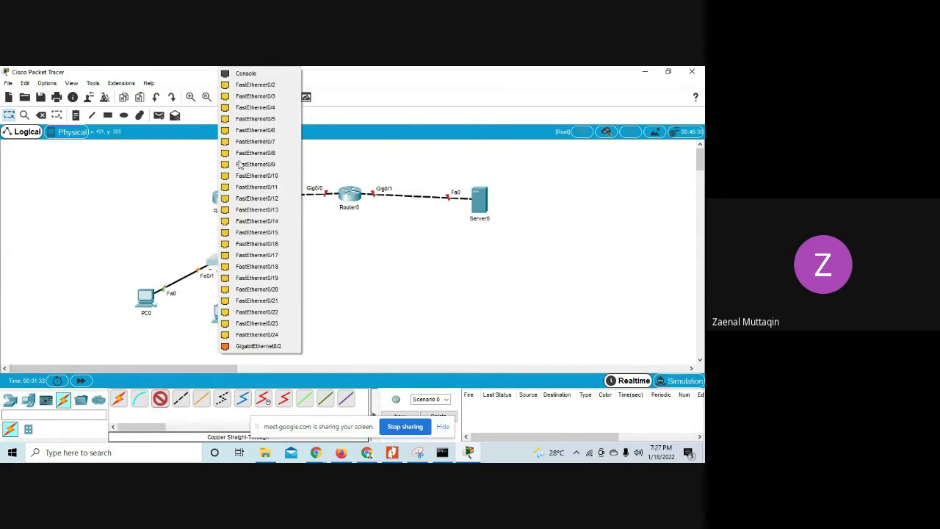
{"action": "left_click", "coordinate": [250, 94]}
{"action": "left_click", "coordinate": [220, 312]}
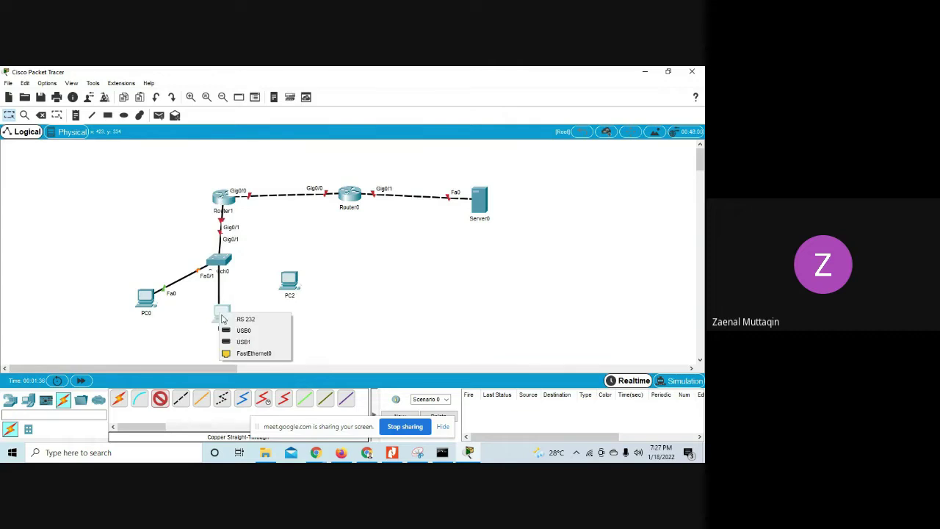
{"action": "left_click", "coordinate": [243, 353]}
Step: Connect Switch0's FastEthernet0/3 to PC2's FastEthernet0 with a copper straight-through cable
{"action": "left_click", "coordinate": [160, 398]}
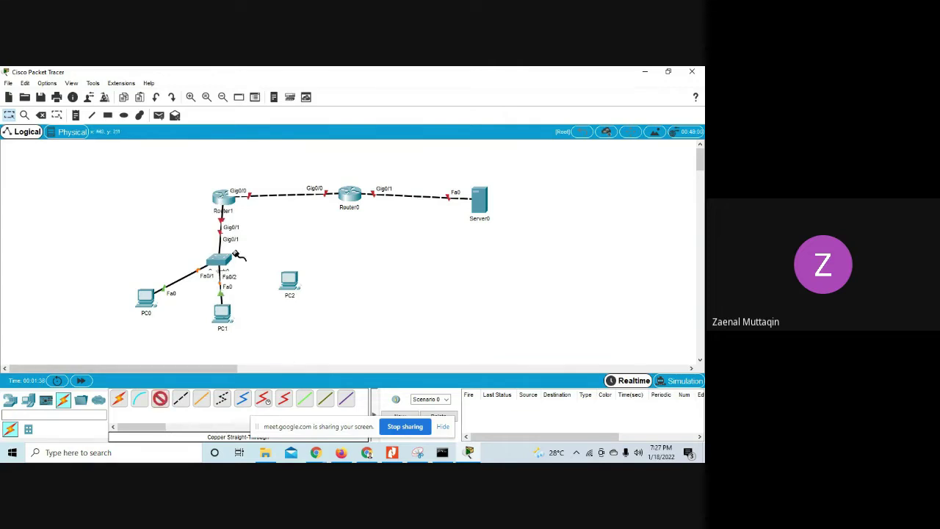
{"action": "left_click", "coordinate": [220, 260]}
{"action": "left_click", "coordinate": [255, 84]}
{"action": "left_click", "coordinate": [288, 282]}
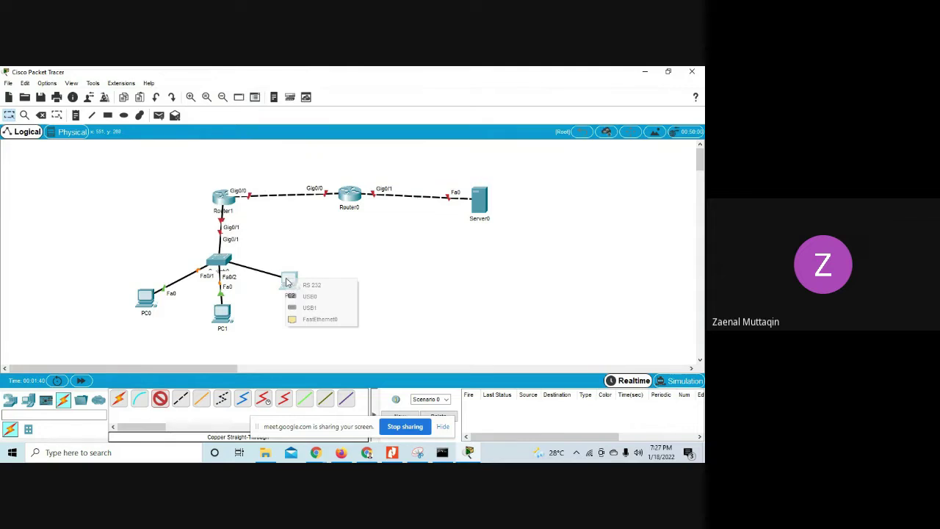
{"action": "left_click", "coordinate": [297, 319]}
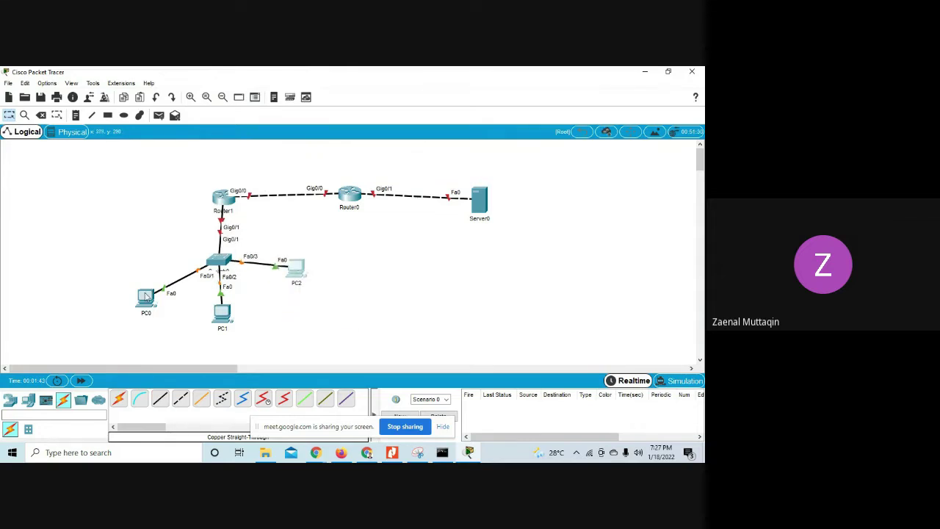
Step: Raise PC0 to about the switch's level, shift the whole topology left, and lower Router0 below the line between Router1 and Server0
{"action": "left_click_drag", "start_coordinate": [150, 297], "coordinate": [143, 271]}
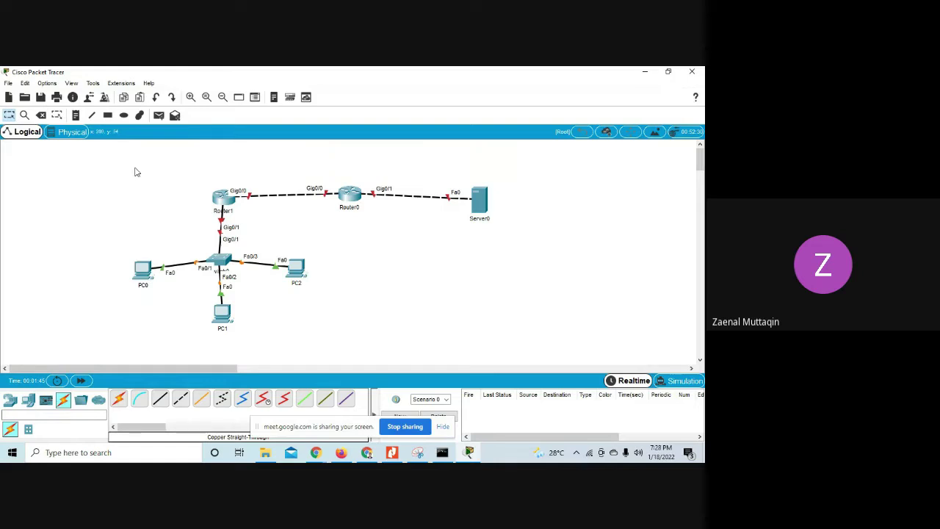
{"action": "left_click_drag", "start_coordinate": [134, 167], "coordinate": [480, 334]}
{"action": "left_click_drag", "start_coordinate": [482, 208], "coordinate": [379, 197]}
{"action": "left_click", "coordinate": [382, 262]}
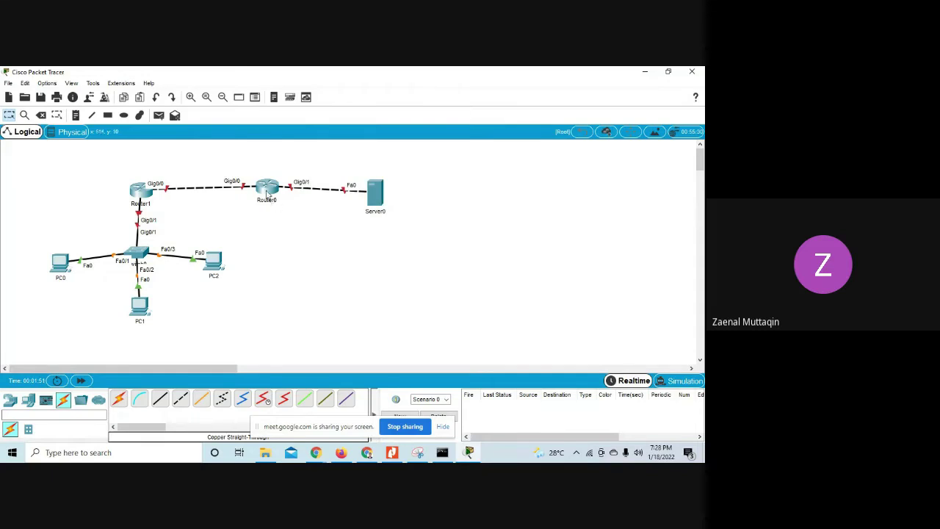
{"action": "left_click_drag", "start_coordinate": [268, 193], "coordinate": [262, 226]}
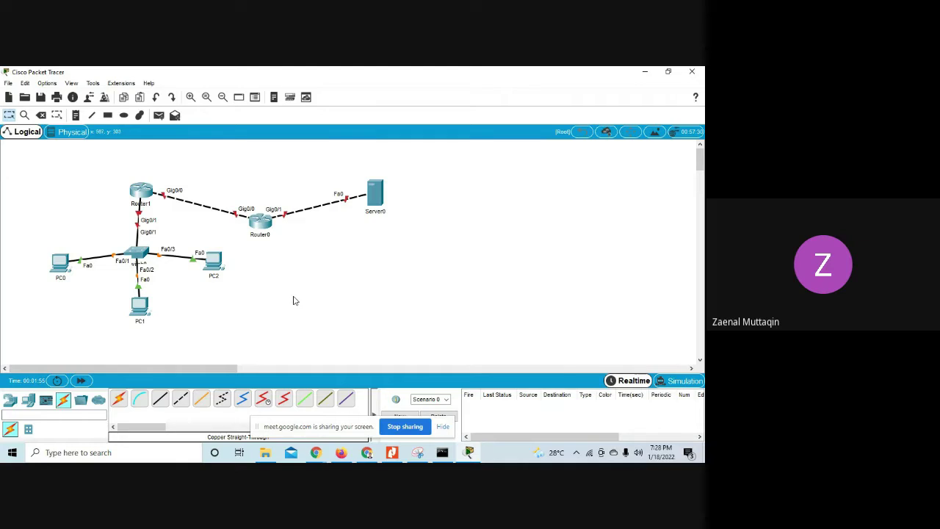
Step: Add a text note reading 8.8.8.10/28 above Server0
{"action": "left_click", "coordinate": [75, 115]}
{"action": "left_click", "coordinate": [337, 171]}
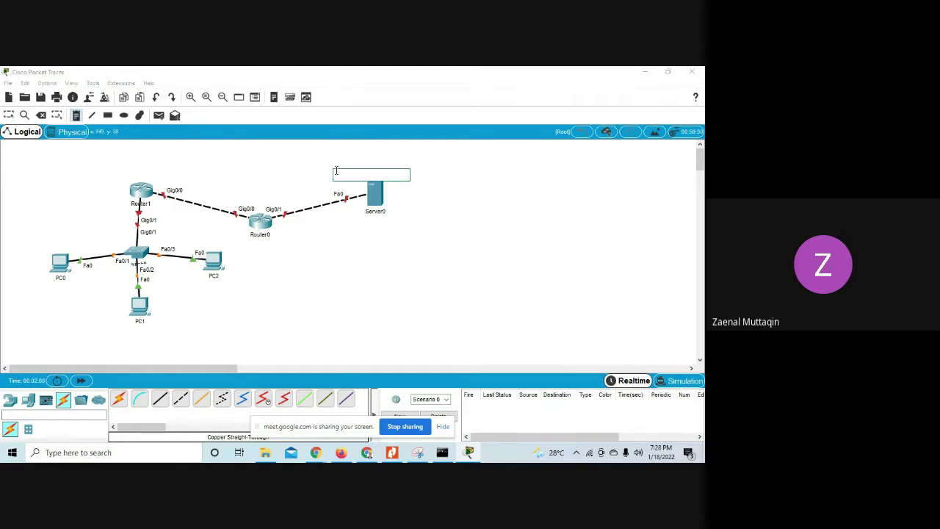
{"action": "type", "text": "8.8.8.10/28"}
Step: Consult the IP address table in the PERTEMUAN 12 document in Nitro Pro and label Router0's Gig0/1 interface 8.8.8.1/28 in Packet Tracer
{"action": "left_click", "coordinate": [393, 453]}
{"action": "scroll", "coordinate": [398, 321], "scroll_direction": "down", "scroll_amount": 5}
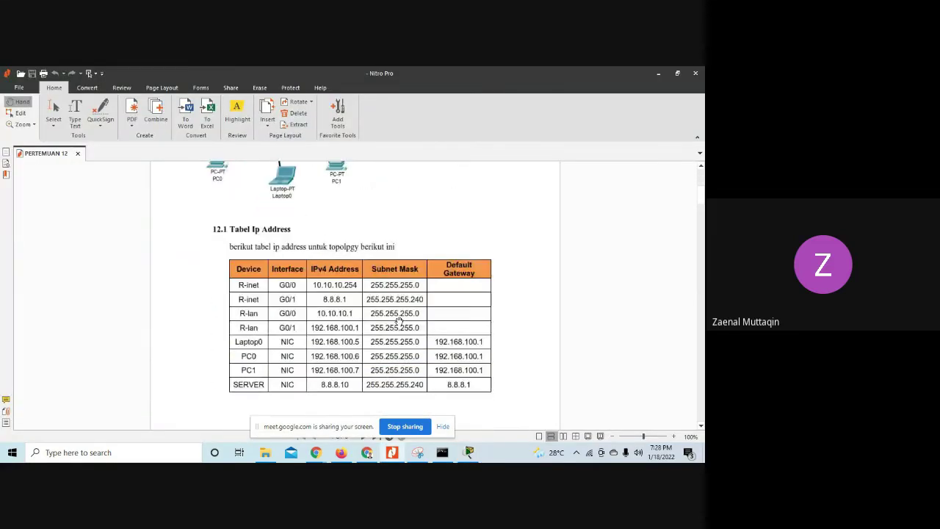
{"action": "scroll", "coordinate": [398, 321], "scroll_direction": "down", "scroll_amount": 1}
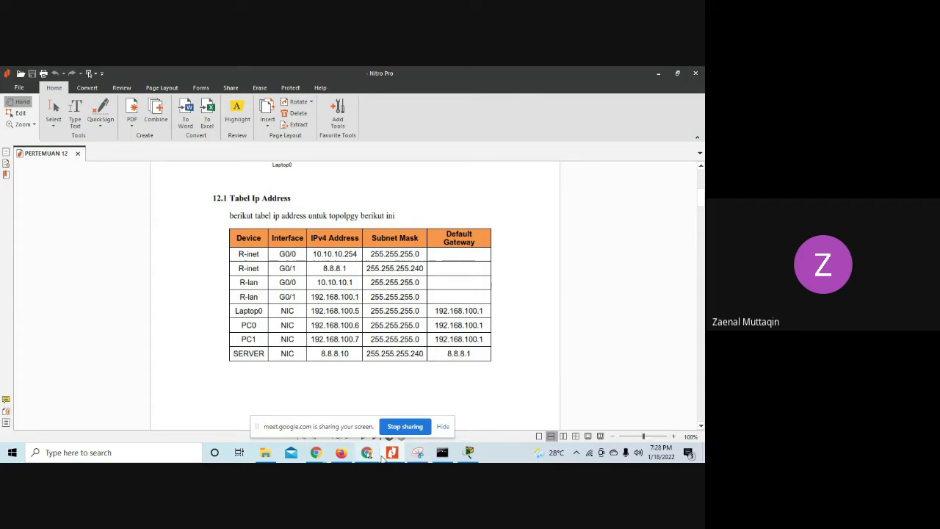
{"action": "left_click", "coordinate": [468, 452]}
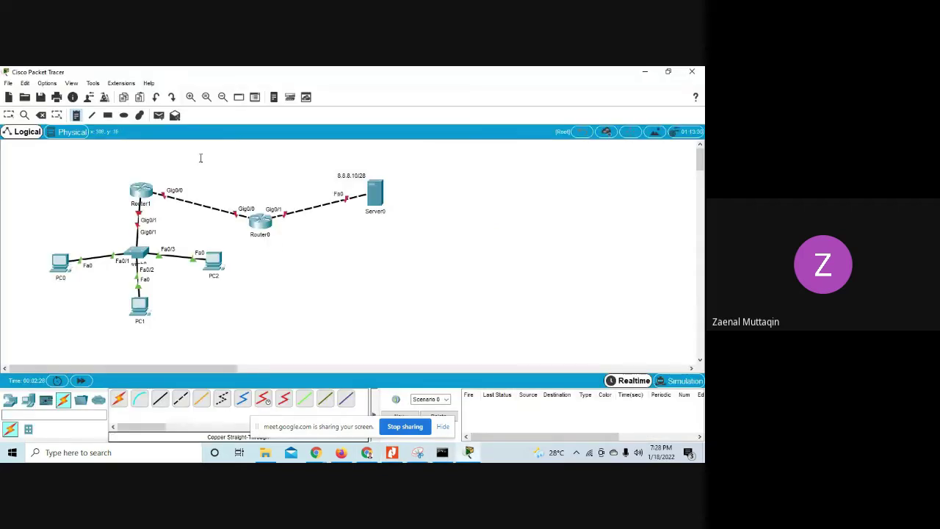
{"action": "left_click", "coordinate": [285, 224]}
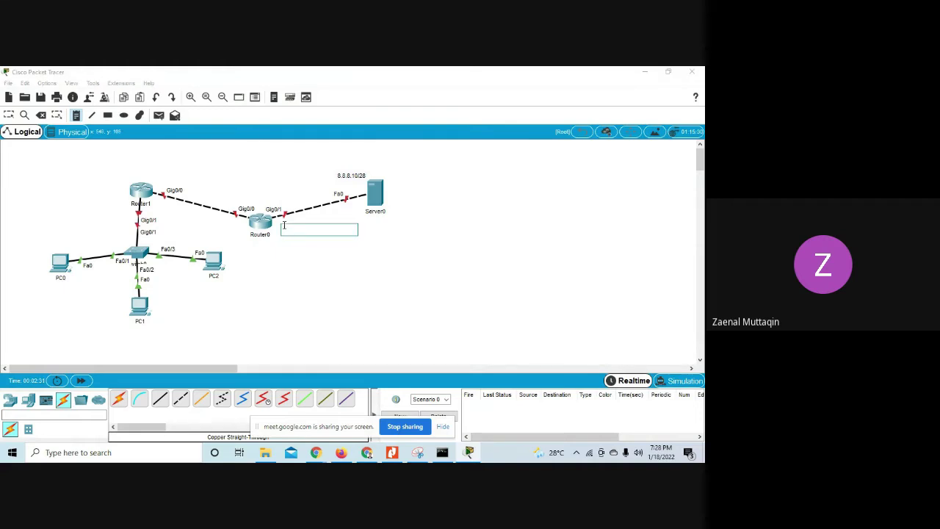
{"action": "type", "text": "8.8.8.1/28"}
Step: Add the note 10.10.10.254/24 for Router0's Gig0/0 interface and position it just below that end of the link
{"action": "left_click", "coordinate": [223, 191]}
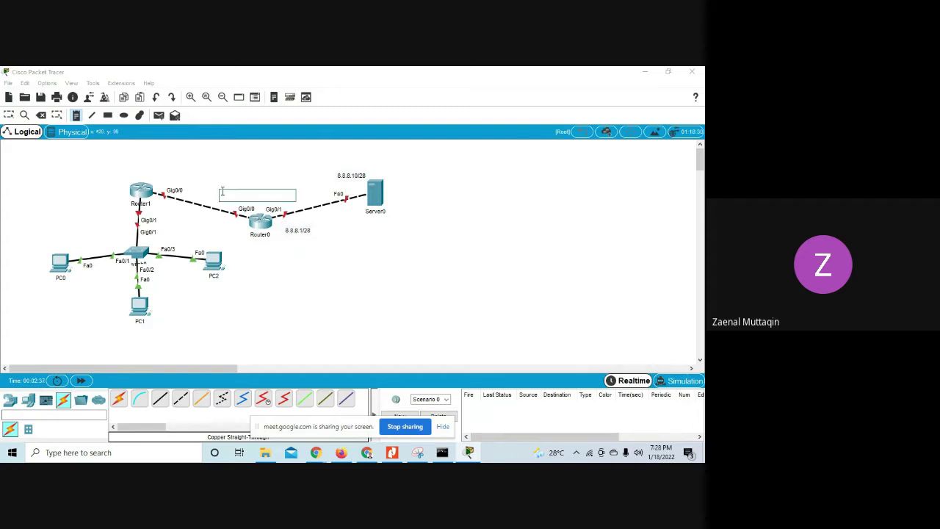
{"action": "type", "text": "10.10.10.254/24"}
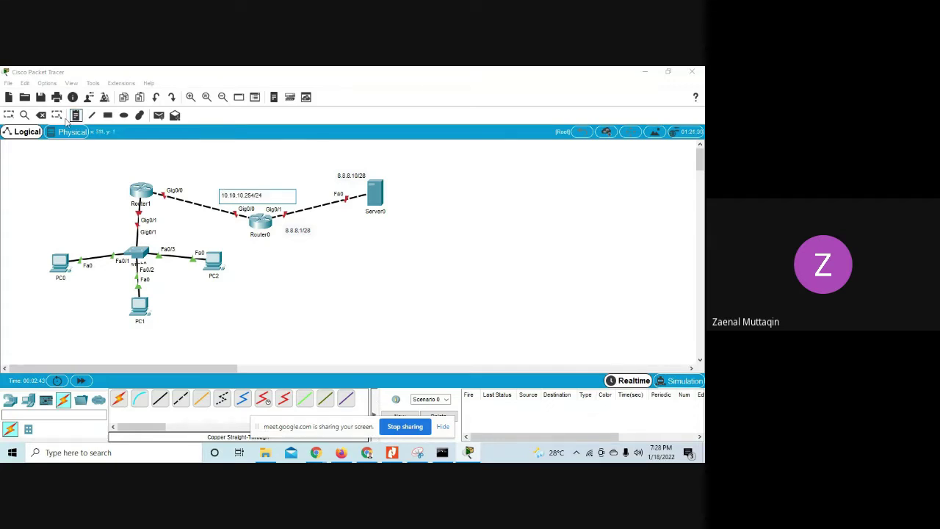
{"action": "key", "text": "Escape"}
{"action": "left_click_drag", "start_coordinate": [236, 201], "coordinate": [218, 235]}
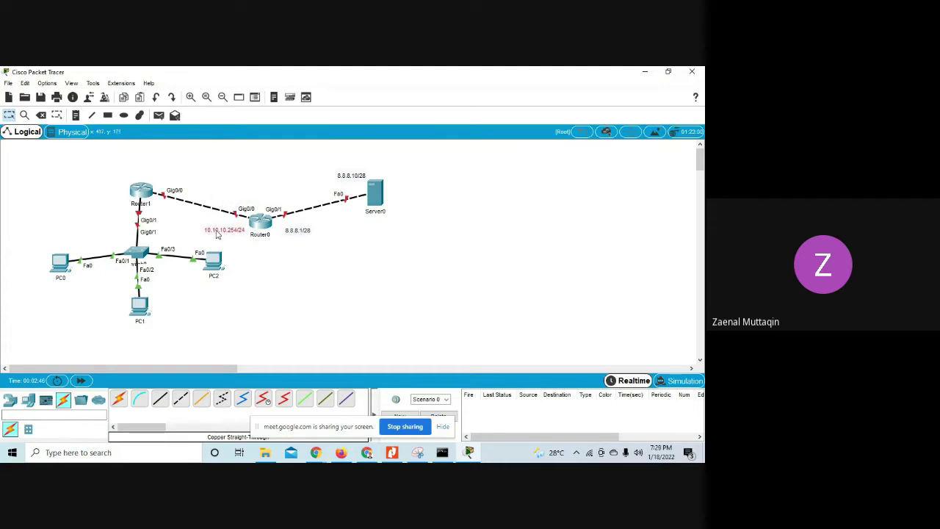
Step: Rename Router0 to R-inet on the workspace
{"action": "left_click", "coordinate": [260, 221]}
{"action": "left_click", "coordinate": [487, 114]}
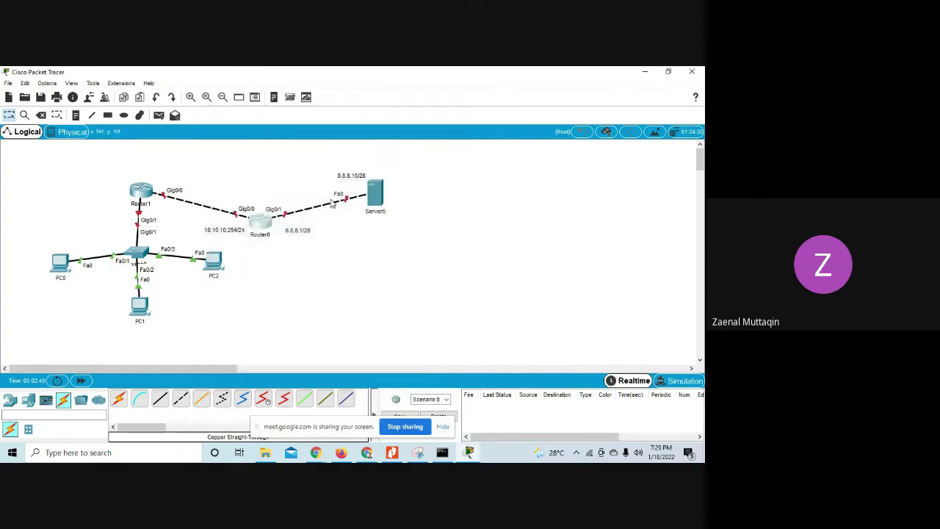
{"action": "left_click", "coordinate": [260, 235]}
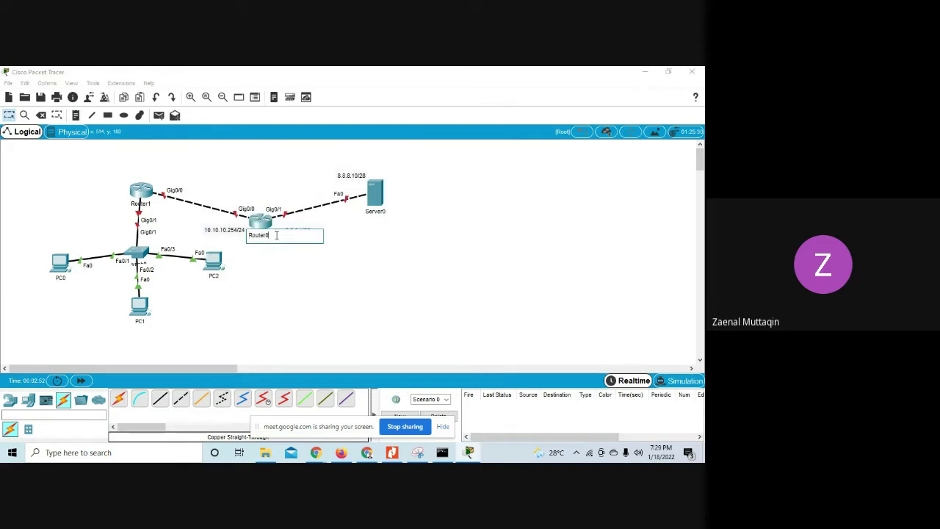
{"action": "key", "text": "BackSpace"}
{"action": "key", "text": "BackSpace"}
{"action": "key", "text": "BackSpace"}
{"action": "left_click", "coordinate": [264, 268]}
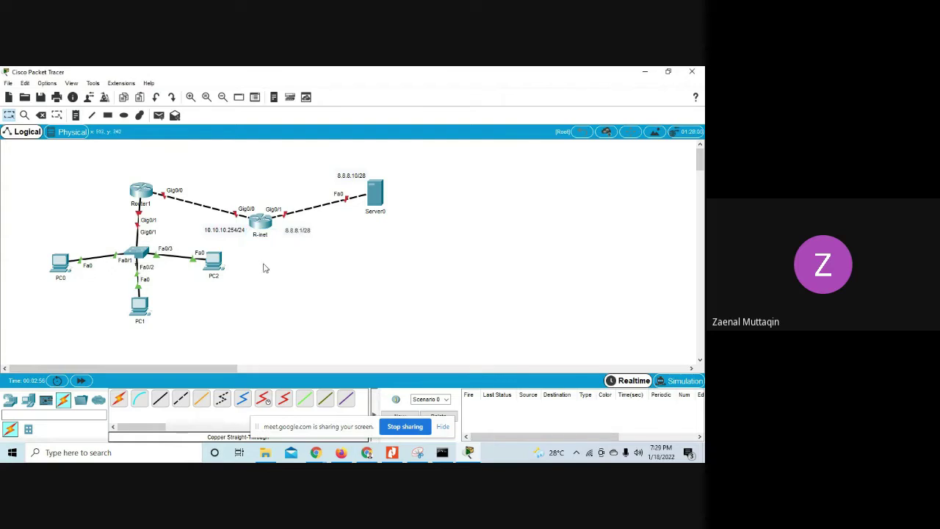
Step: Rename Router1 to R-lan and nudge the router slightly to the right
{"action": "left_click", "coordinate": [146, 204]}
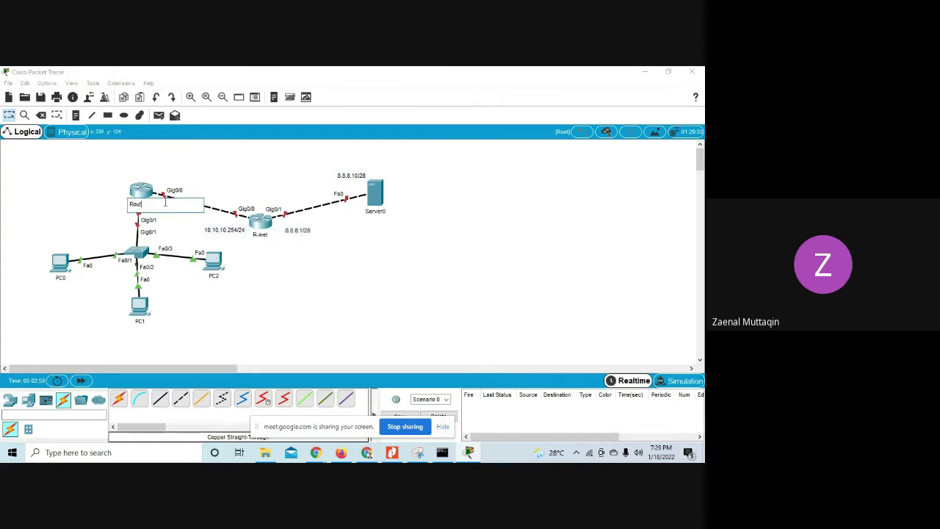
{"action": "key", "text": "BackSpace"}
{"action": "key", "text": "BackSpace"}
{"action": "key", "text": "BackSpace"}
{"action": "key", "text": "BackSpace"}
{"action": "type", "text": "R-lan"}
{"action": "left_click", "coordinate": [51, 156]}
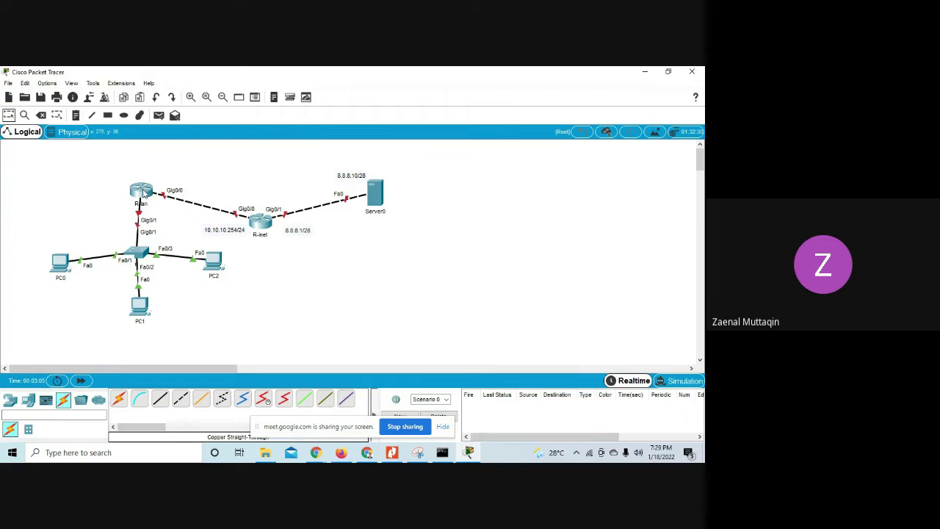
{"action": "left_click_drag", "start_coordinate": [144, 193], "coordinate": [150, 192]}
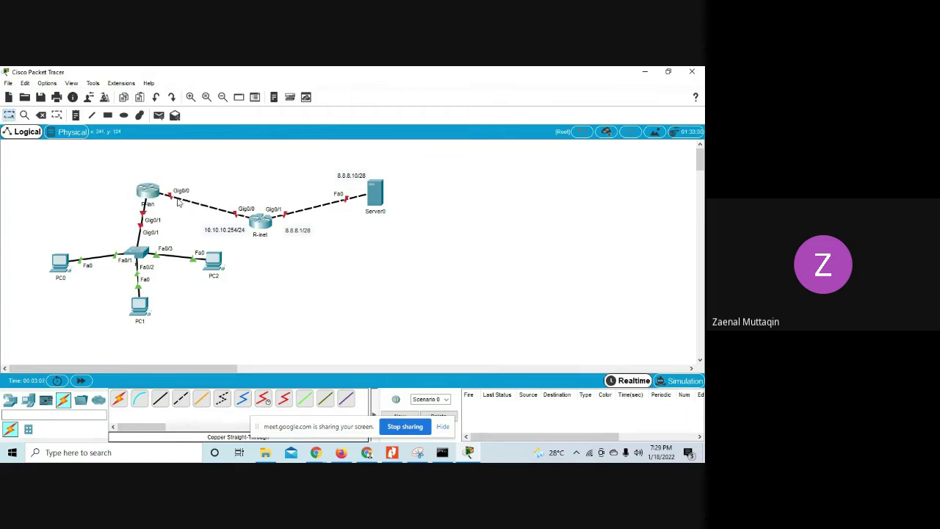
Step: Add the note 10.10.10.1/24 for R-lan's Gig0/0 interface and position it just above the port label
{"action": "left_click", "coordinate": [75, 115]}
{"action": "left_click", "coordinate": [167, 177]}
{"action": "type", "text": "10"}
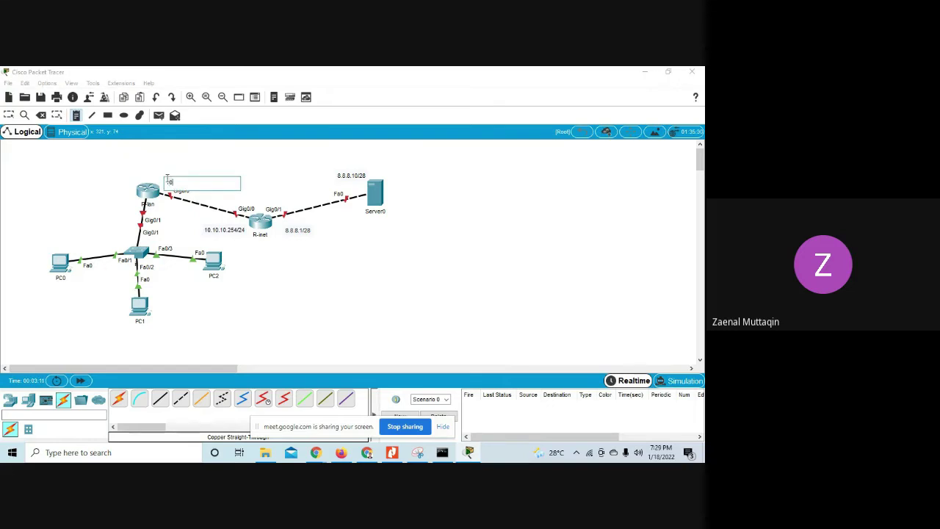
{"action": "type", "text": ".10.10"}
{"action": "left_click", "coordinate": [9, 115]}
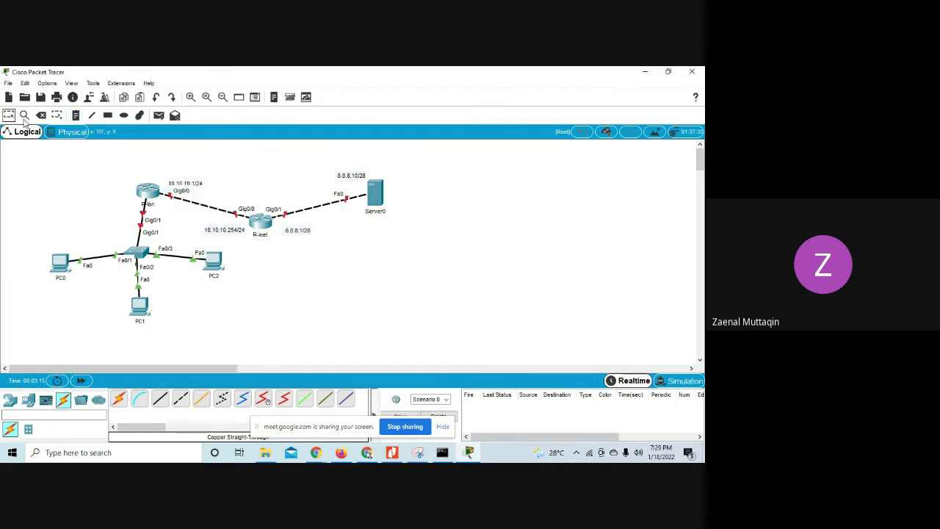
{"action": "mouse_move", "coordinate": [203, 188]}
{"action": "left_mouse_down"}
{"action": "mouse_move", "coordinate": [227, 184]}
{"action": "mouse_move", "coordinate": [208, 182]}
{"action": "left_mouse_up"}
Step: Add the note 192.168.100.1/24 beside R-lan for its Gig0/1 interface
{"action": "left_click", "coordinate": [75, 115]}
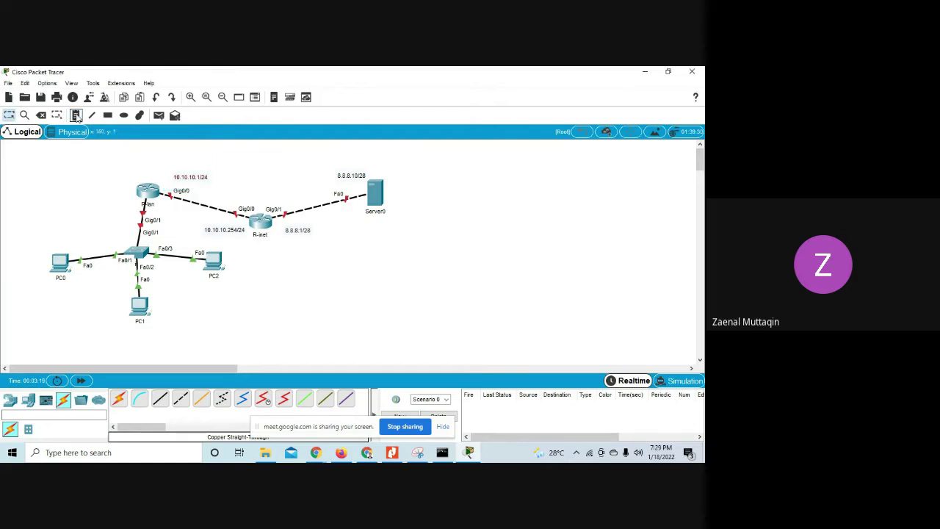
{"action": "left_click", "coordinate": [88, 200]}
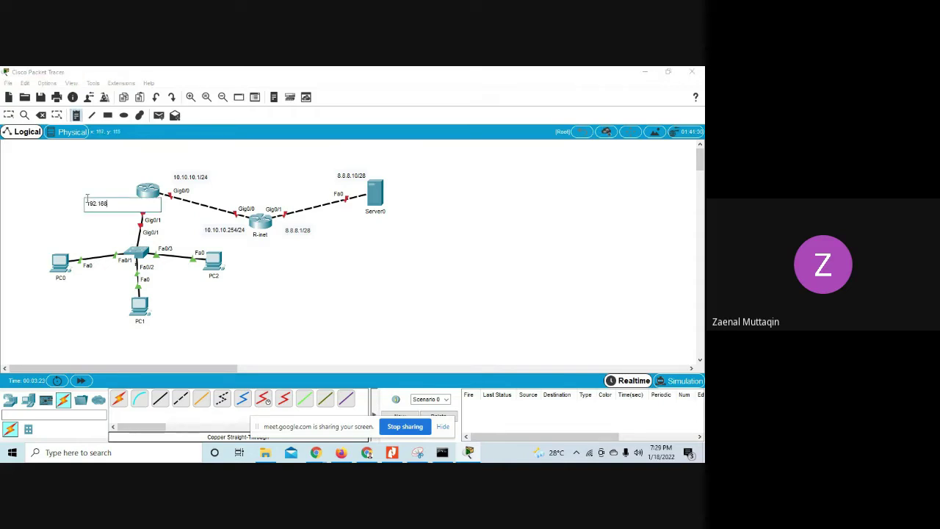
{"action": "type", "text": "192.168.100.1/24"}
{"action": "key", "text": "Escape"}
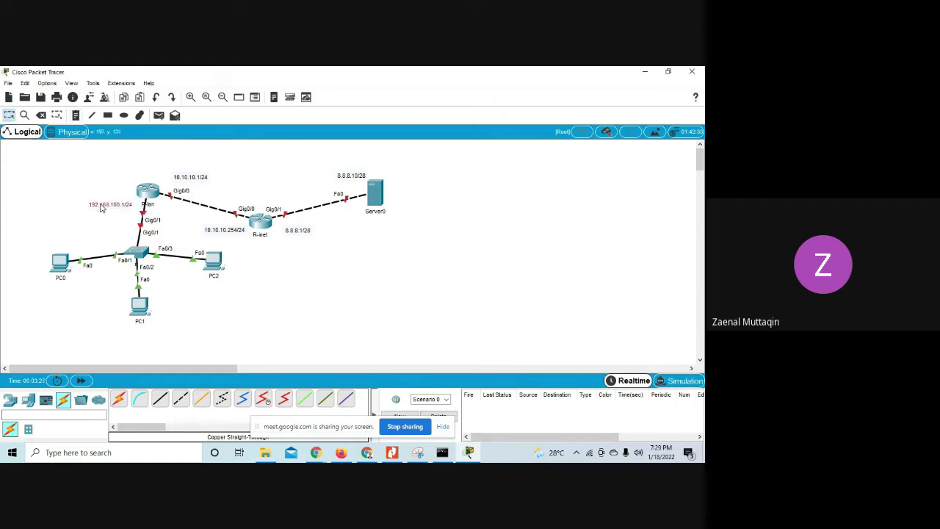
{"action": "left_click_drag", "start_coordinate": [102, 207], "coordinate": [101, 206]}
{"action": "left_click", "coordinate": [298, 318]}
Step: Check the address table and section 12.2 in the PERTEMUAN 12 document, and move PC0 slightly closer to the switch in Packet Tracer
{"action": "left_click", "coordinate": [391, 452]}
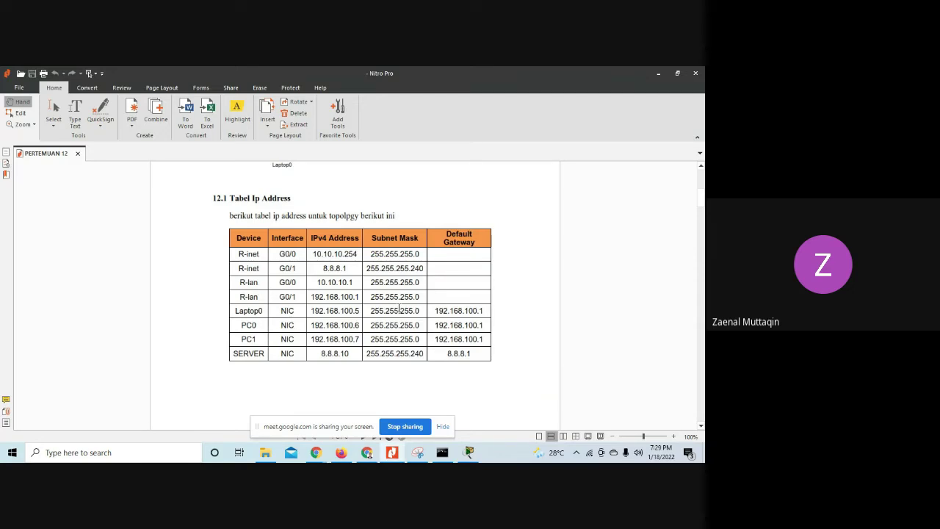
{"action": "scroll", "coordinate": [399, 309], "scroll_direction": "down", "scroll_amount": 6}
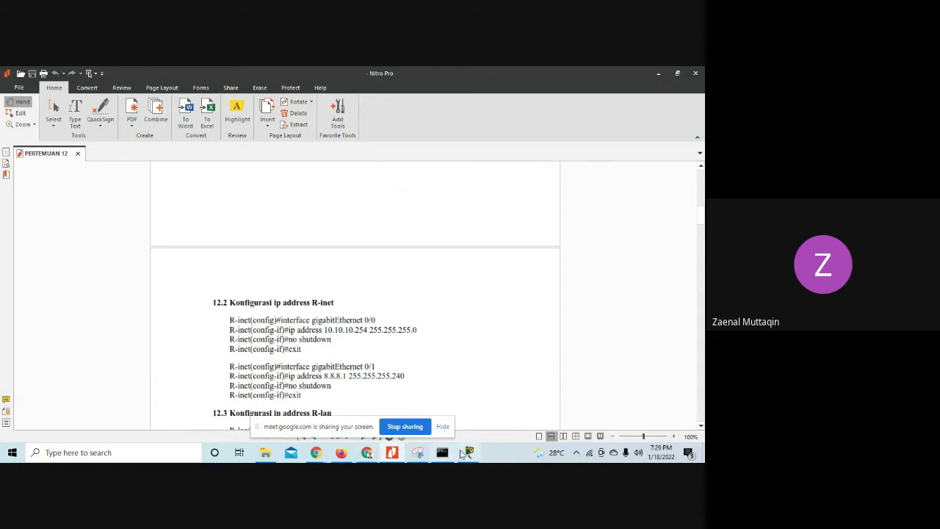
{"action": "left_click", "coordinate": [464, 452]}
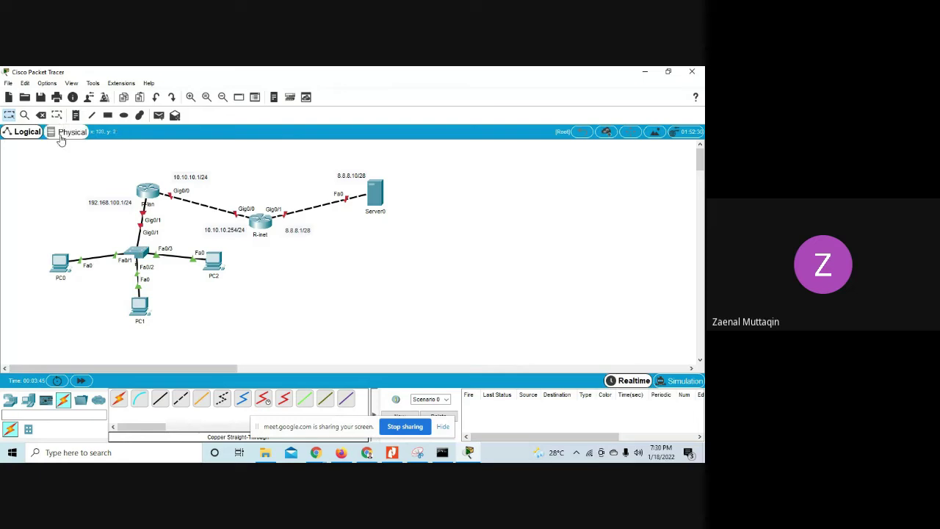
{"action": "left_click", "coordinate": [189, 98]}
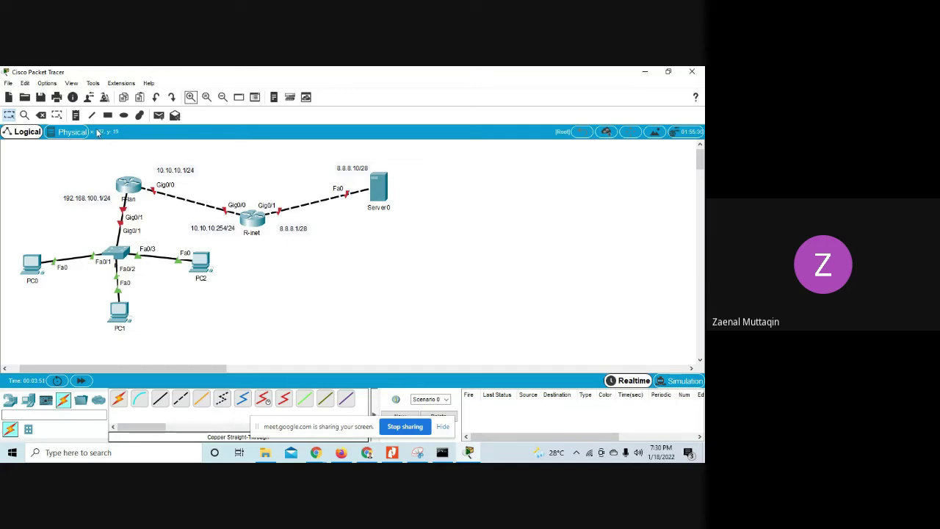
{"action": "left_click", "coordinate": [190, 98]}
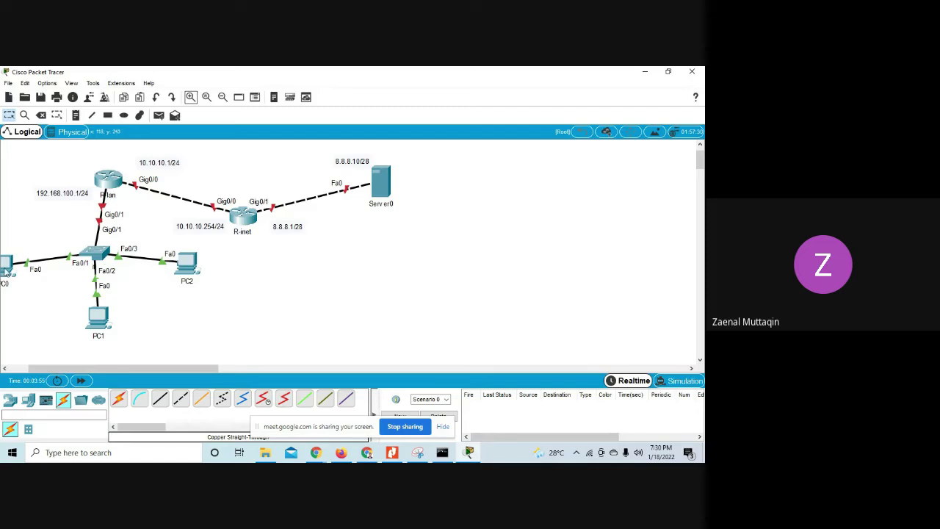
{"action": "left_click_drag", "start_coordinate": [6, 272], "coordinate": [22, 268]}
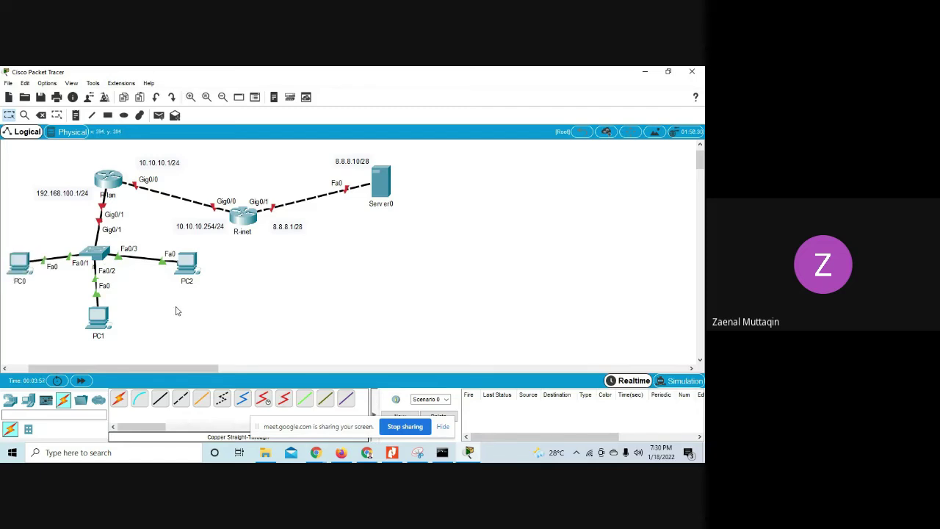
Step: Add a laptop to the workspace below R-inet, between PC2 and Server0
{"action": "left_click", "coordinate": [30, 401]}
{"action": "left_click", "coordinate": [140, 399]}
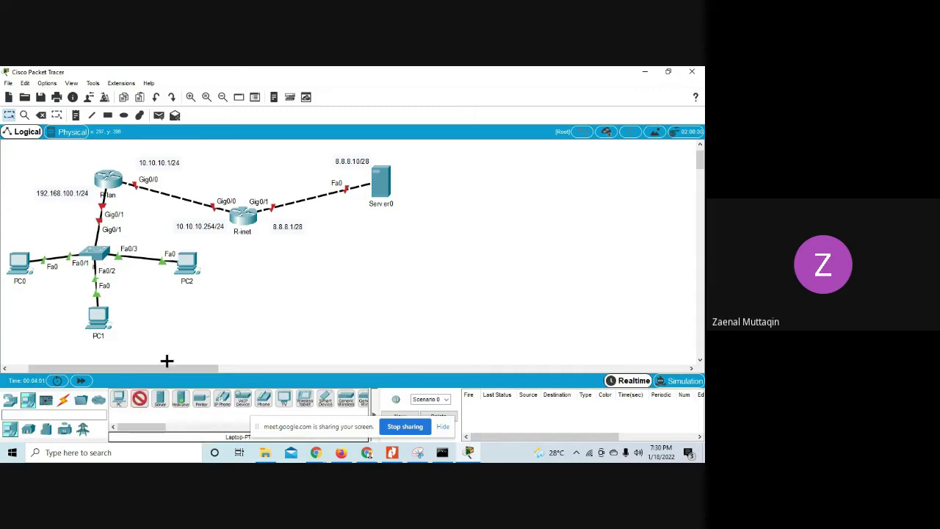
{"action": "left_click", "coordinate": [290, 267]}
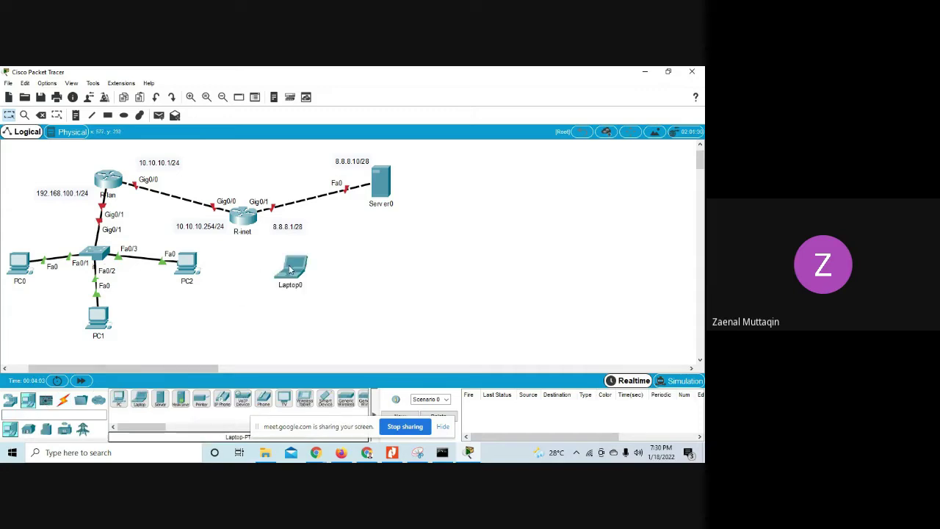
Step: Connect R-inet to the RS 232 port of Laptop0 with a console cable
{"action": "left_click", "coordinate": [63, 398]}
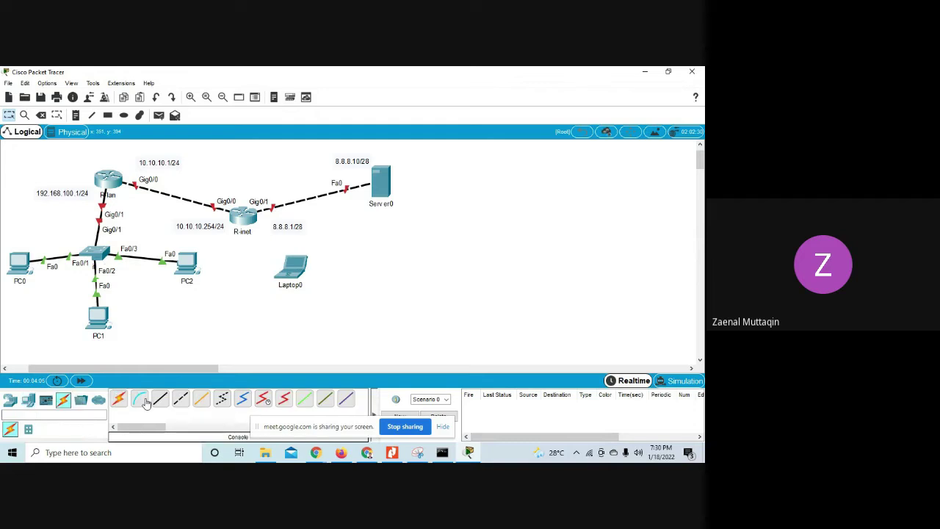
{"action": "left_click", "coordinate": [139, 398]}
{"action": "left_click", "coordinate": [244, 215]}
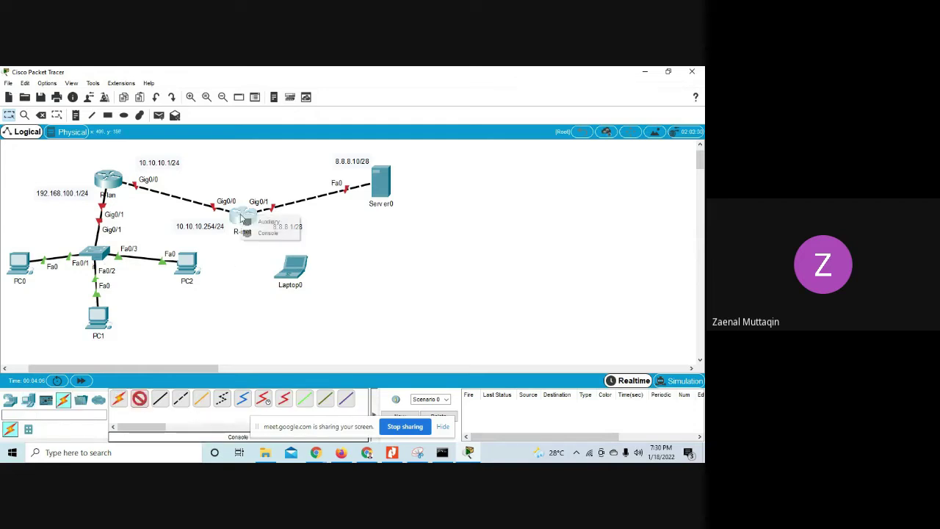
{"action": "left_click", "coordinate": [261, 219]}
{"action": "left_click", "coordinate": [292, 268]}
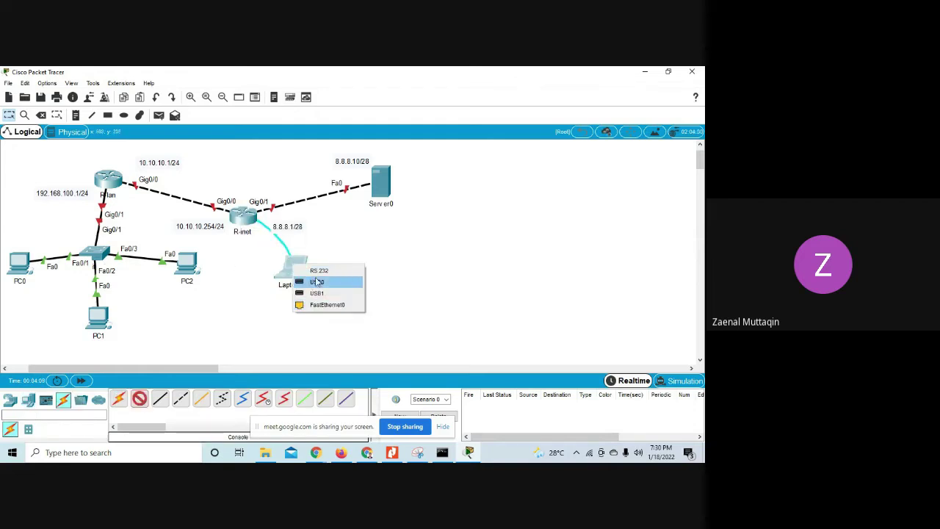
{"action": "left_click", "coordinate": [315, 271]}
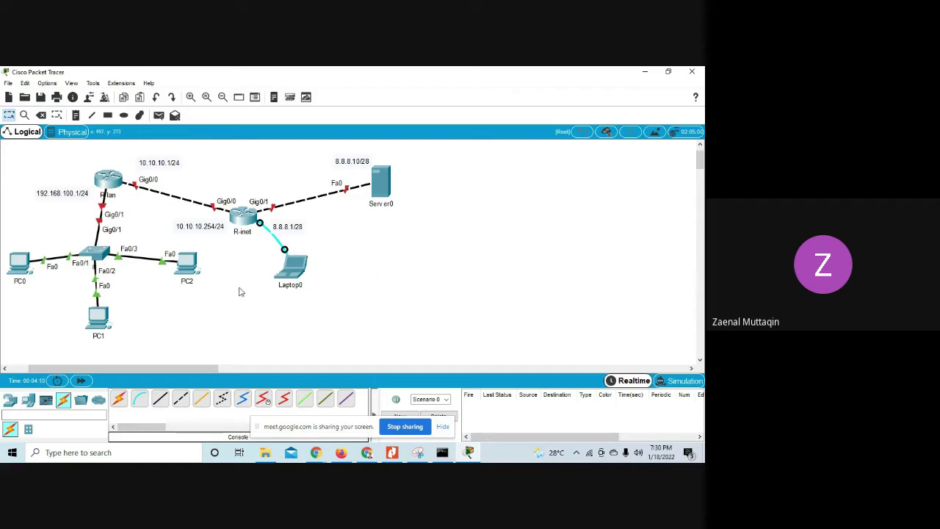
Step: Connect R-lan to the RS 232 port of PC2 with a console cable
{"action": "left_click", "coordinate": [140, 399]}
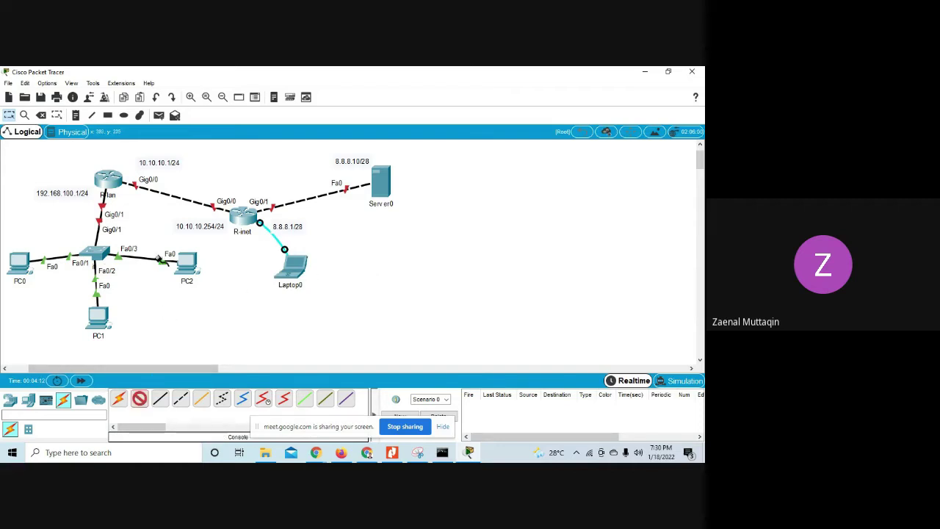
{"action": "left_click", "coordinate": [110, 180]}
{"action": "left_click", "coordinate": [126, 184]}
{"action": "left_click", "coordinate": [185, 259]}
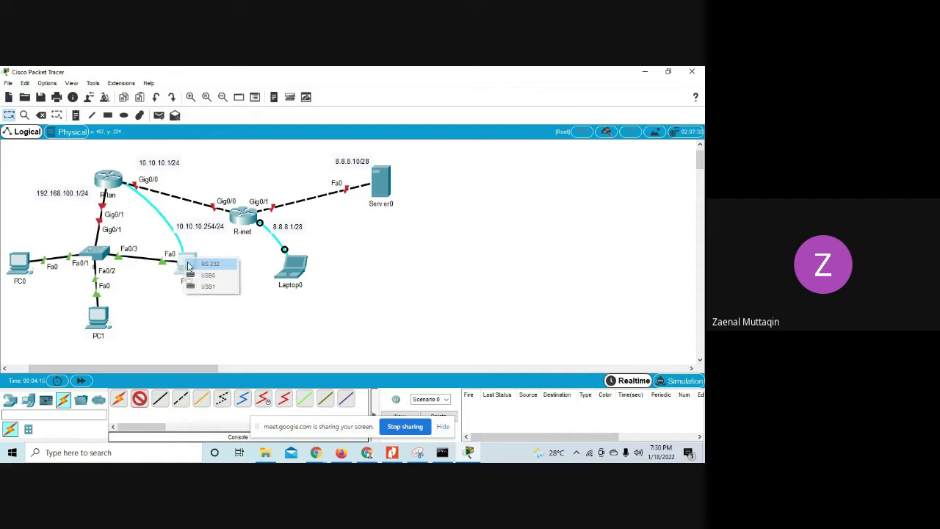
{"action": "left_click", "coordinate": [212, 264]}
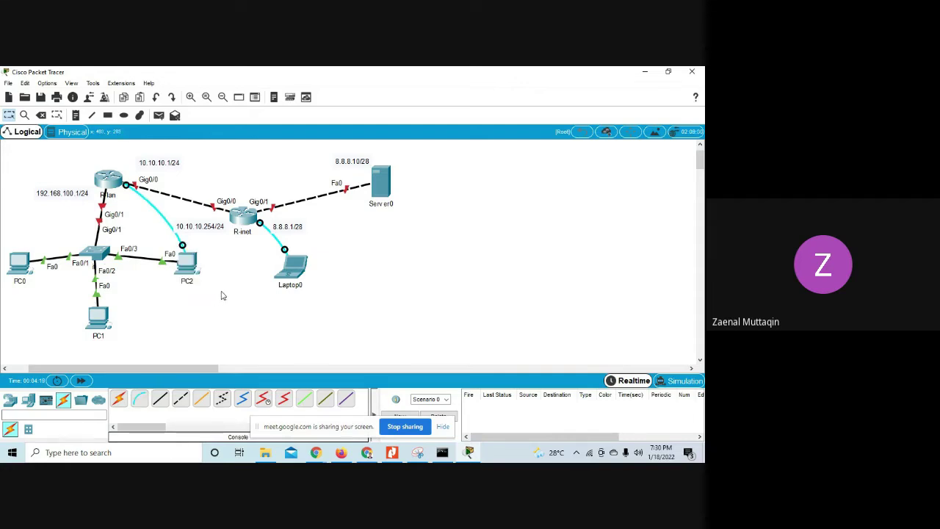
Step: Rename Server0 as stmikbanisaleh.com
{"action": "left_click", "coordinate": [383, 205]}
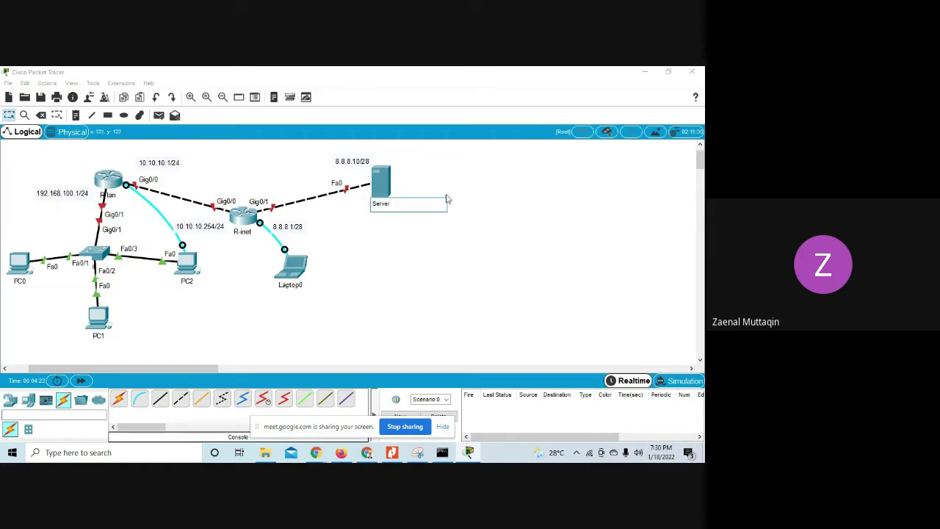
{"action": "key", "text": "BackSpace"}
{"action": "key", "text": "BackSpace"}
{"action": "type", "text": "stmikbanisaleh.com"}
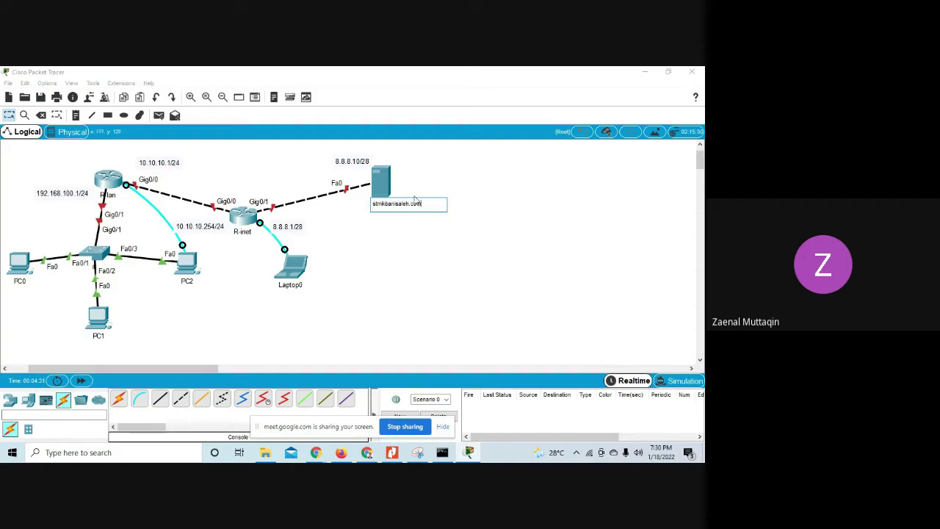
{"action": "left_click", "coordinate": [367, 236]}
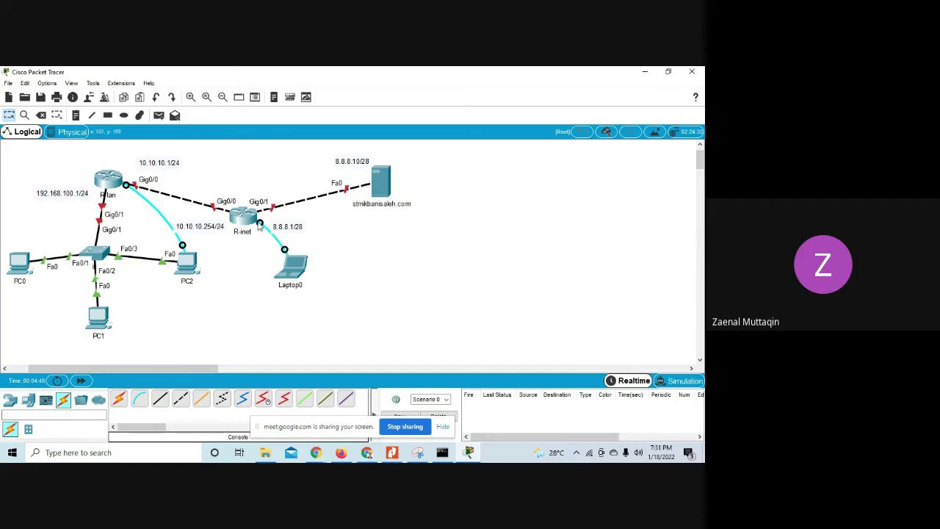
Step: Open a terminal session on Laptop0 with the default port settings, widen its window and answer no to the initial configuration dialog
{"action": "left_click", "coordinate": [302, 270]}
{"action": "left_click_drag", "start_coordinate": [284, 120], "coordinate": [456, 82]}
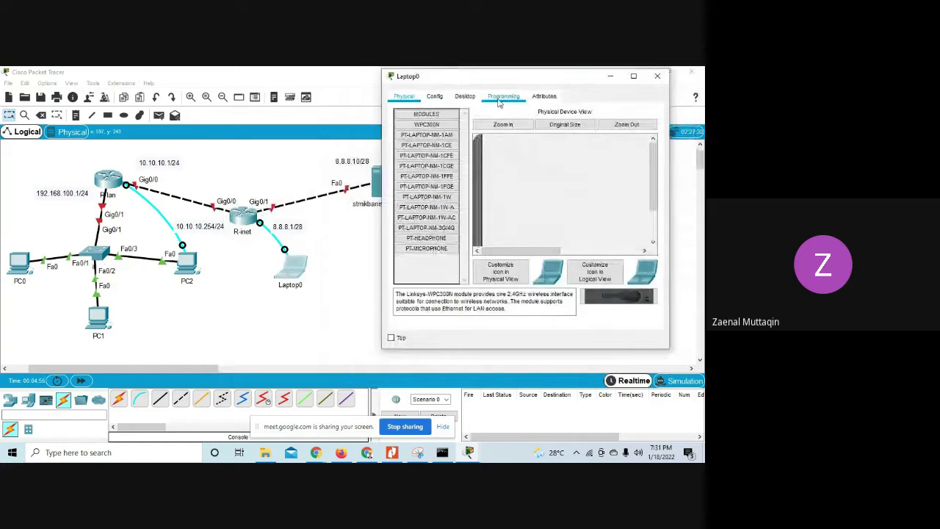
{"action": "left_click", "coordinate": [465, 96]}
{"action": "left_click", "coordinate": [553, 145]}
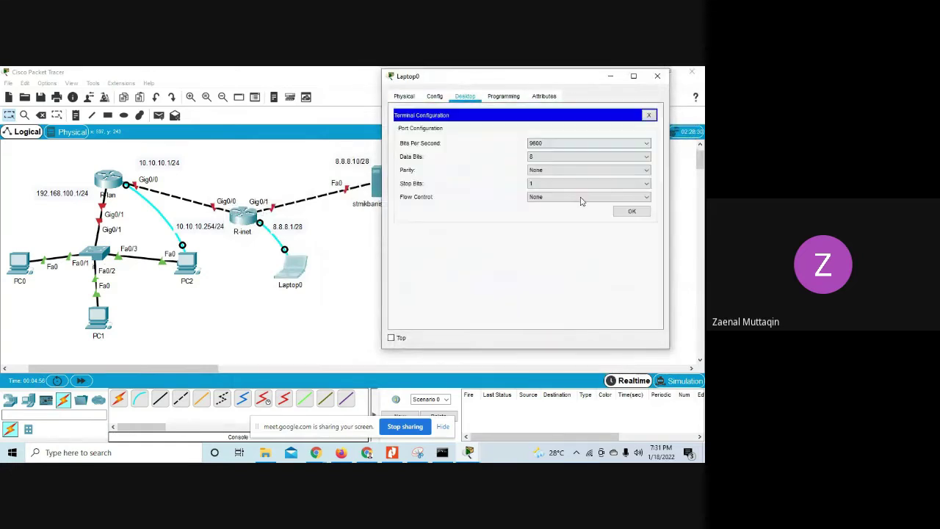
{"action": "left_click", "coordinate": [638, 213]}
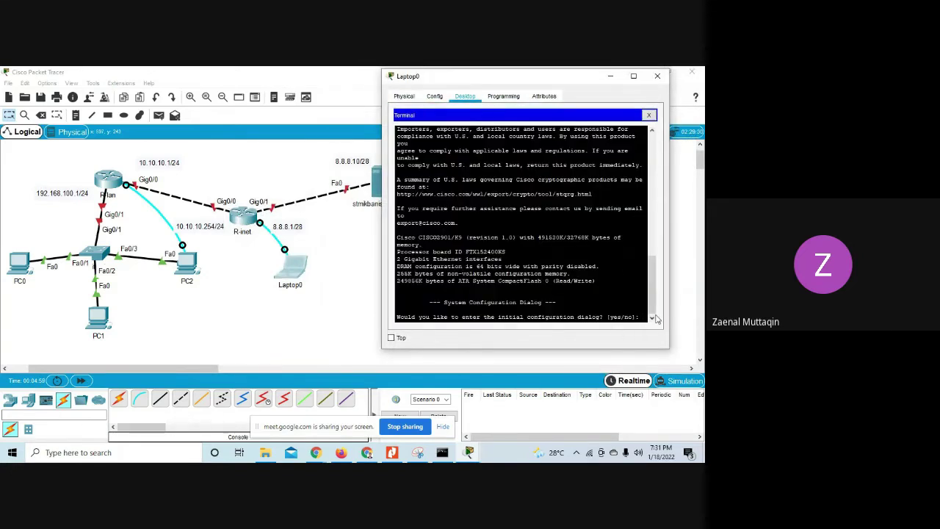
{"action": "left_click_drag", "start_coordinate": [669, 295], "coordinate": [691, 291]}
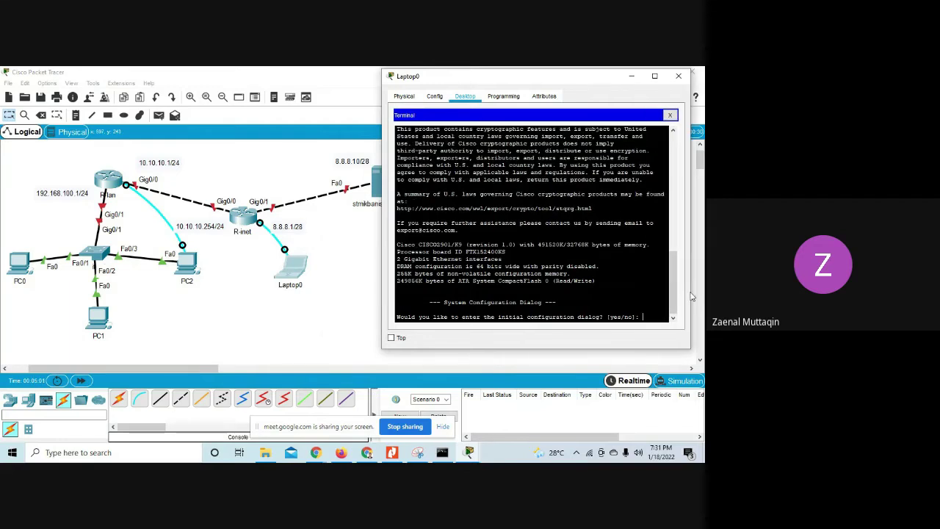
{"action": "type", "text": "no"}
{"action": "key", "text": "Return"}
{"action": "key", "text": "Return"}
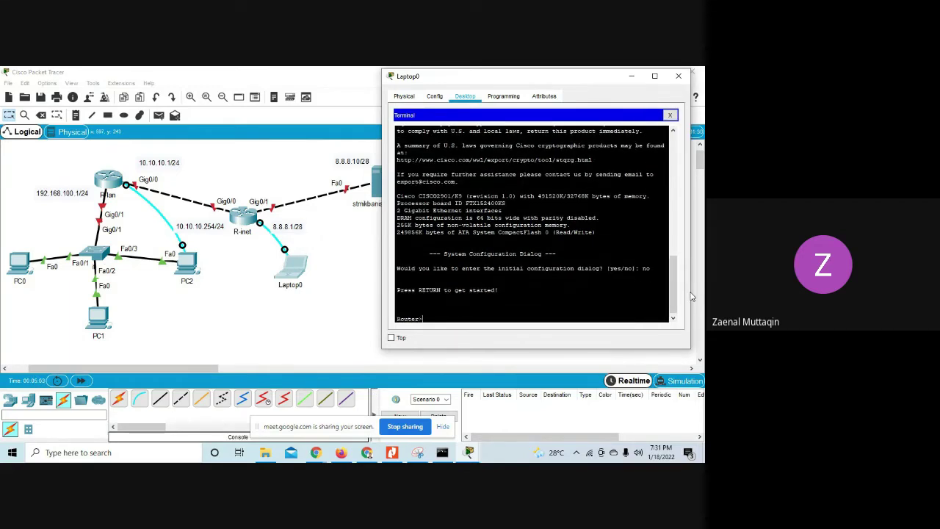
Step: Enter privileged and global configuration mode on the router and set its hostname to R-inet
{"action": "type", "text": "en"}
{"action": "key", "text": "Tab"}
{"action": "key", "text": "Return"}
{"action": "type", "text": "conf"}
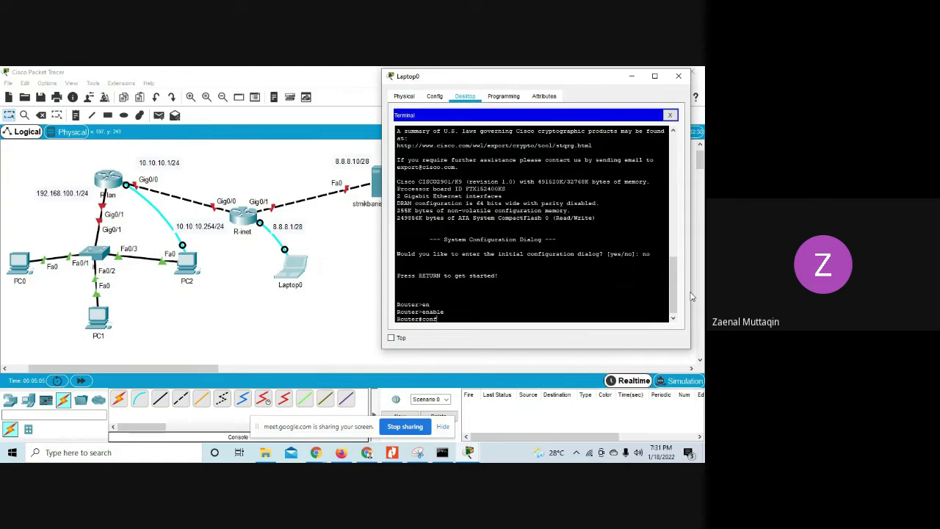
{"action": "key", "text": "Tab"}
{"action": "type", "text": "t"}
{"action": "key", "text": "Tab"}
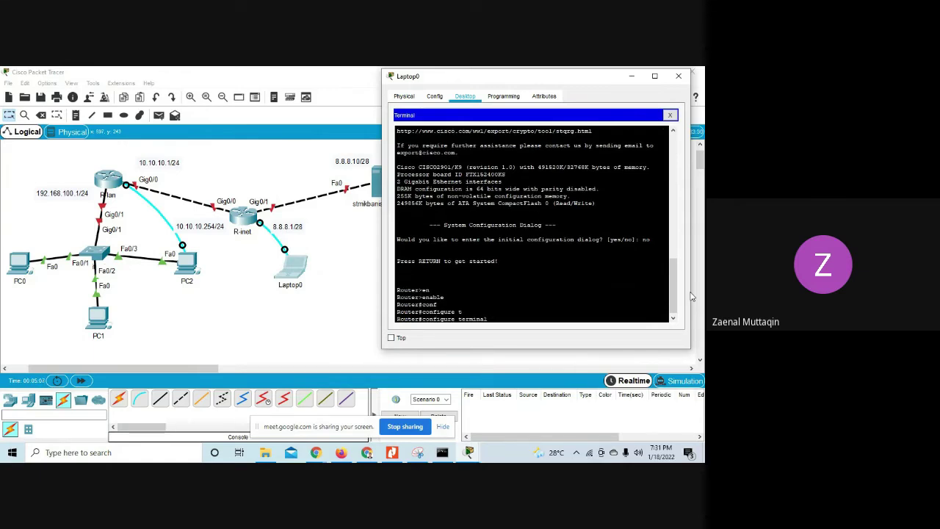
{"action": "key", "text": "Return"}
{"action": "type", "text": "hos"}
{"action": "key", "text": "Tab"}
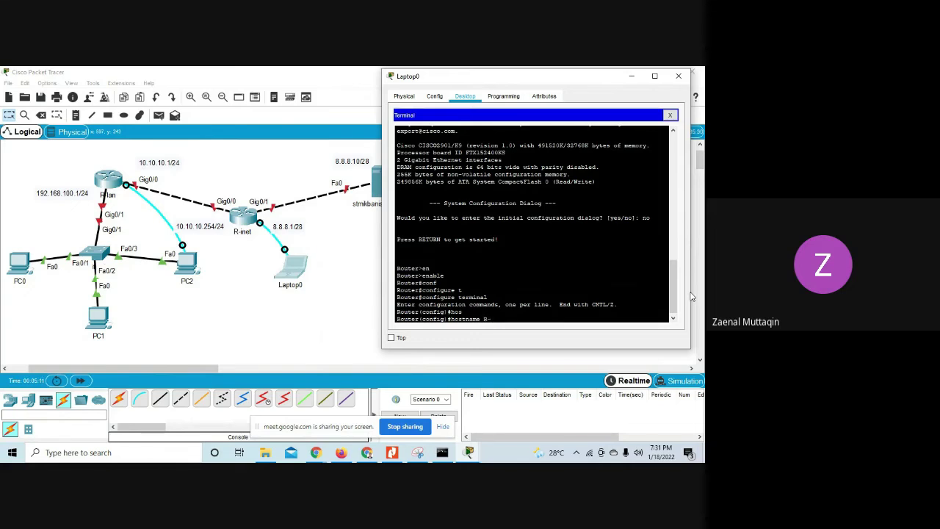
{"action": "type", "text": "R-inet"}
{"action": "key", "text": "Return"}
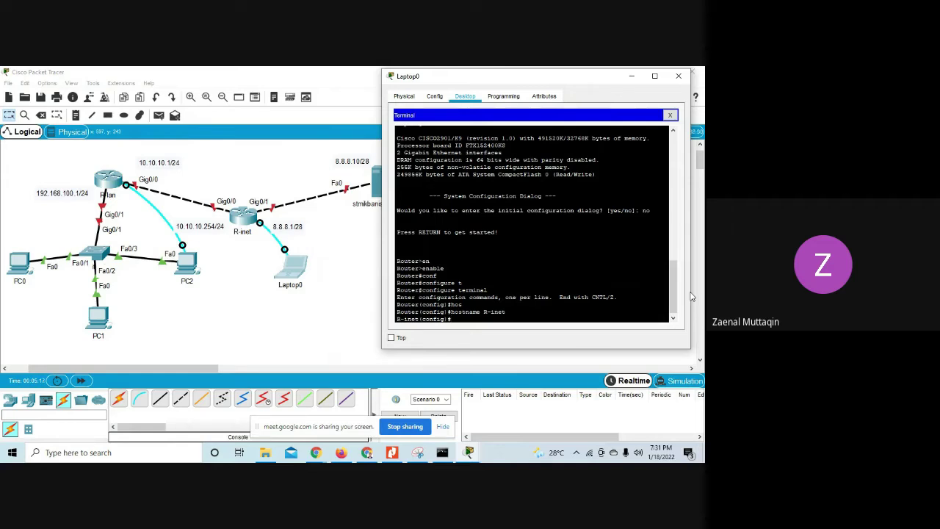
Step: Assign IP address 8.8.8.1 with mask 255.255.255.240 to R-inet's gigabitEthernet 0/1 interface
{"action": "type", "text": "int"}
{"action": "key", "text": "Tab"}
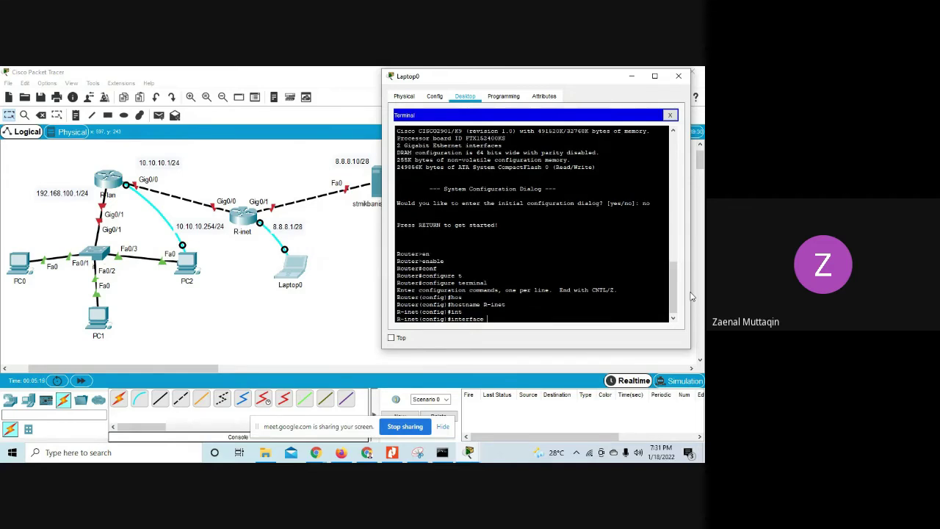
{"action": "type", "text": "g"}
{"action": "key", "text": "Tab"}
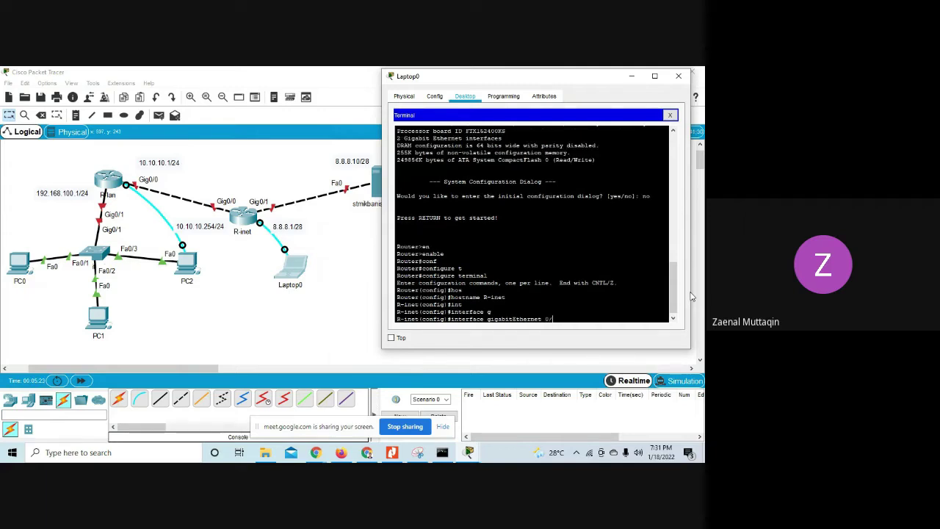
{"action": "type", "text": "0/1"}
{"action": "key", "text": "Return"}
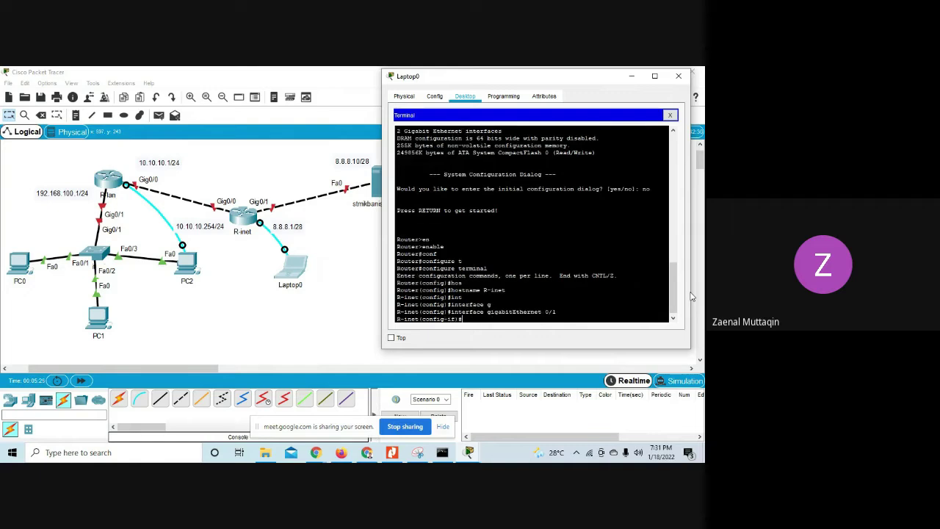
{"action": "type", "text": "ip ad"}
{"action": "key", "text": "Tab"}
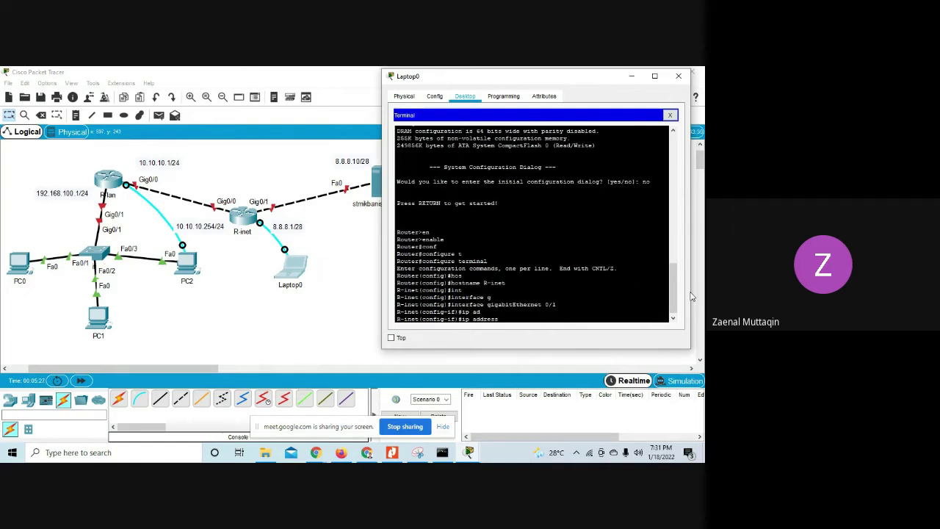
{"action": "type", "text": "8.8.8.1 255.255"}
{"action": "type", "text": ".255."}
{"action": "type", "text": "240"}
{"action": "key", "text": "Return"}
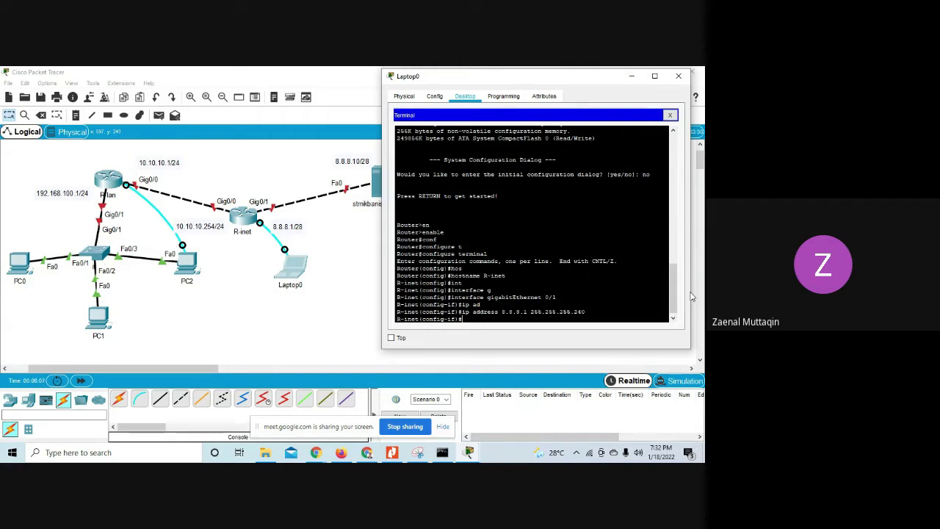
Step: Set the description of gigabitEthernet 0/1 to "ip address to server"
{"action": "type", "text": "des"}
{"action": "key", "text": "Tab"}
{"action": "type", "text": "ip addrre"}
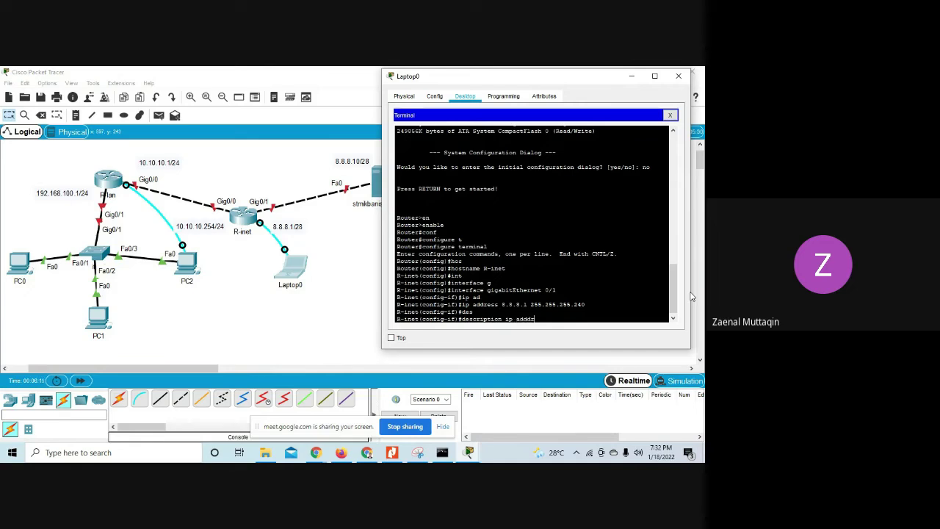
{"action": "key", "text": "BackSpace"}
{"action": "key", "text": "BackSpace"}
{"action": "type", "text": "ess to serve"}
{"action": "key", "text": "Return"}
{"action": "key", "text": "Up"}
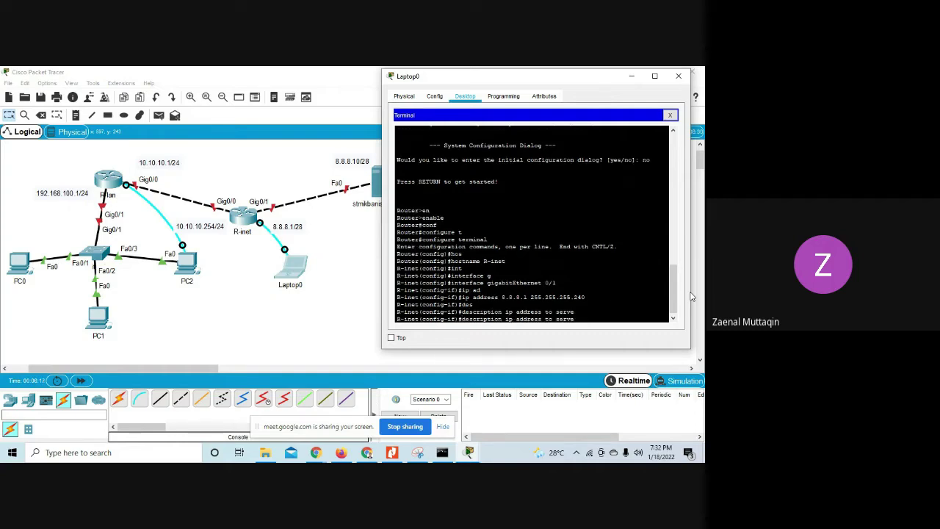
{"action": "type", "text": "r"}
{"action": "key", "text": "Return"}
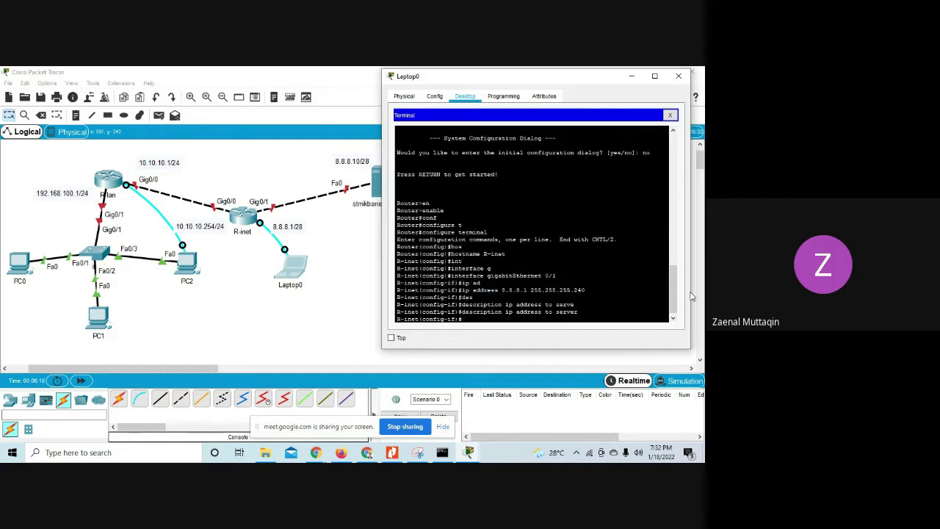
Step: Enable gigabitEthernet 0/1 with no shutdown and exit its interface configuration
{"action": "type", "text": "no sh"}
{"action": "key", "text": "Tab"}
{"action": "key", "text": "Return"}
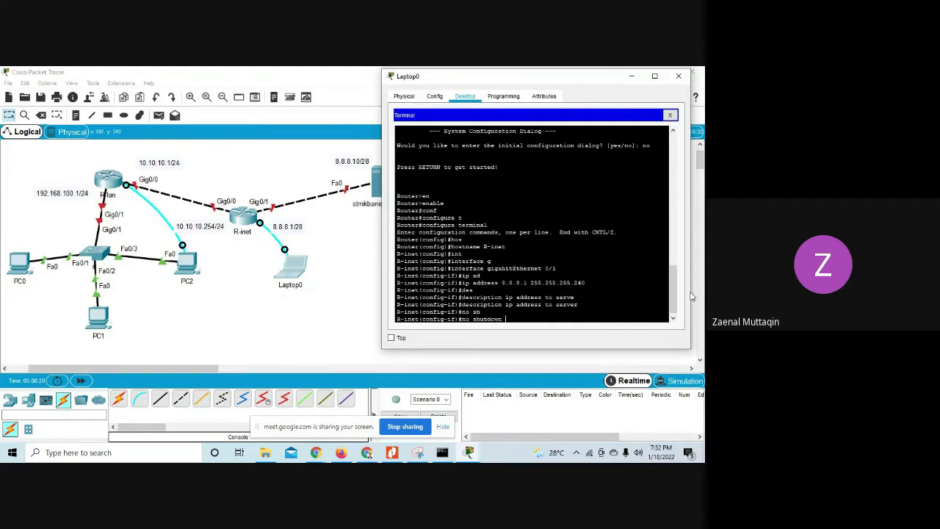
{"action": "key", "text": "Return"}
{"action": "type", "text": "exit"}
{"action": "key", "text": "Return"}
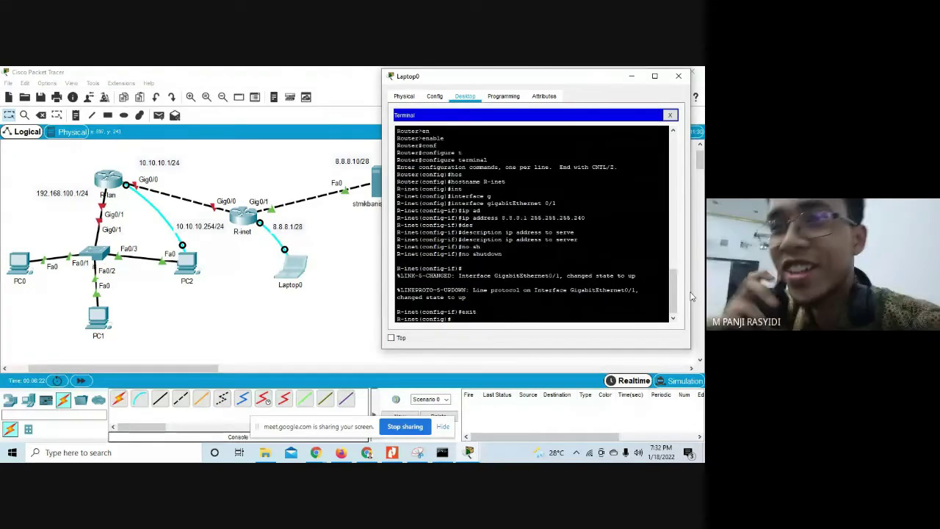
Step: Assign IP address 10.10.10.254 with mask 255.255.255.0 to R-inet's gigabitEthernet 0/0 interface
{"action": "type", "text": "int"}
{"action": "key", "text": "Tab"}
{"action": "type", "text": "g"}
{"action": "key", "text": "Tab"}
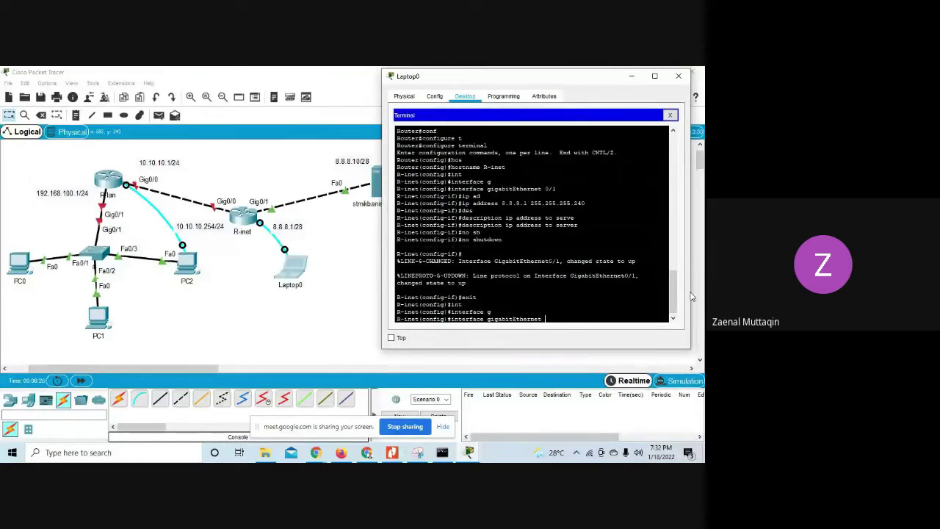
{"action": "type", "text": "0/0"}
{"action": "key", "text": "Return"}
{"action": "type", "text": "ip ad"}
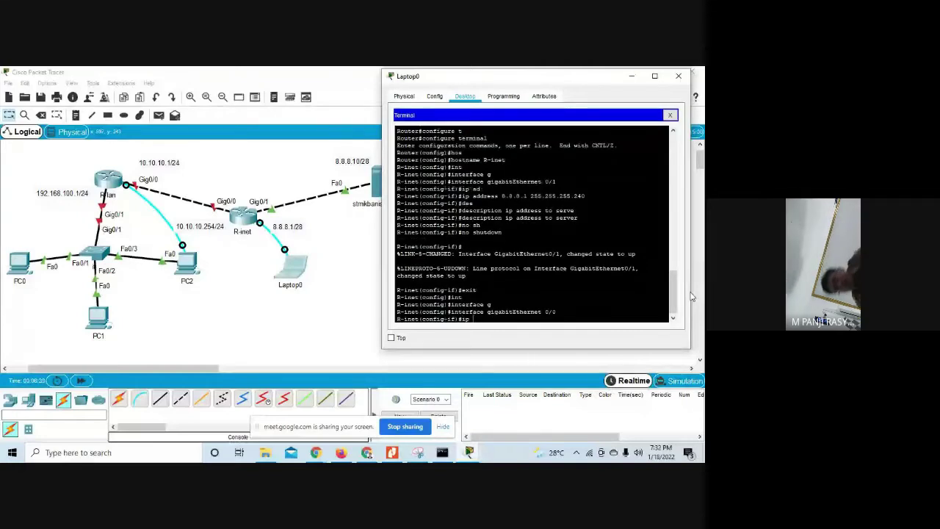
{"action": "key", "text": "Tab"}
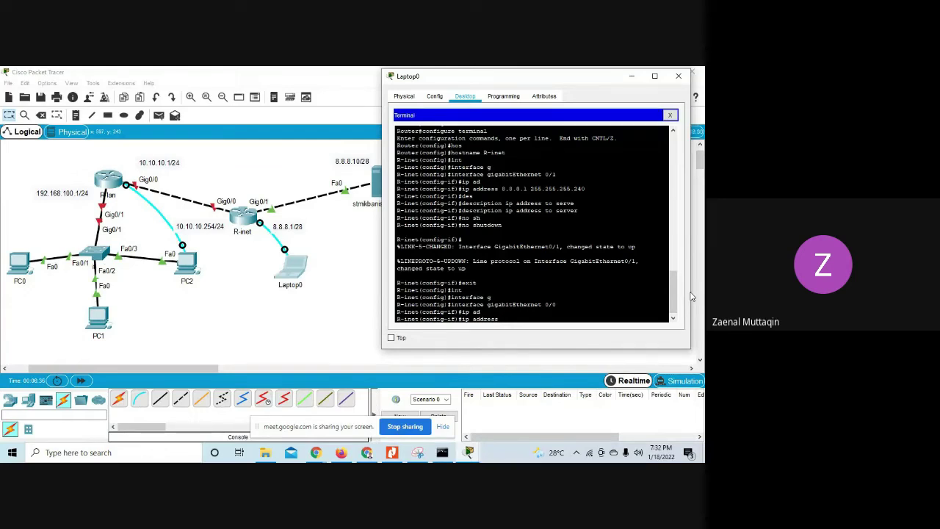
{"action": "type", "text": "10.10.10.254 255.255.255.0"}
{"action": "key", "text": "Return"}
Step: Enable gigabitEthernet 0/0 with no shutdown and exit back to global configuration mode
{"action": "type", "text": "no sh"}
{"action": "key", "text": "Tab"}
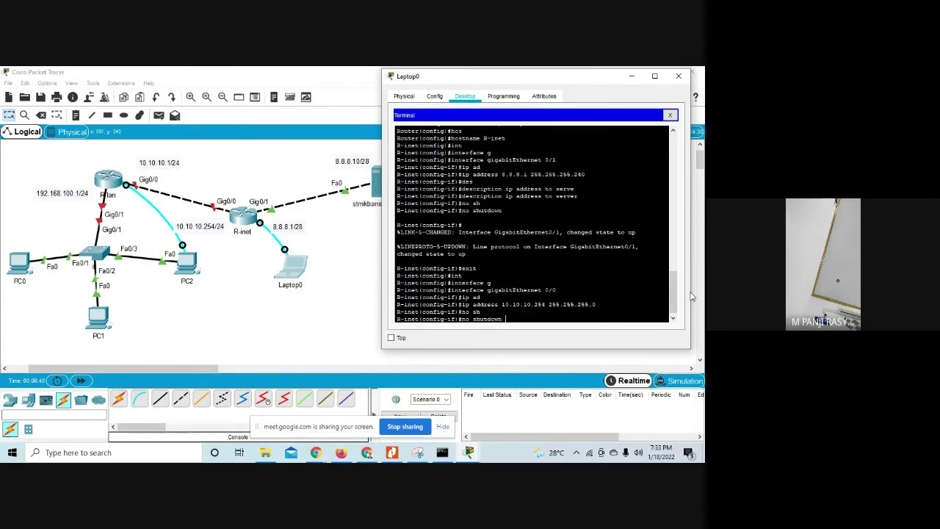
{"action": "key", "text": "Return"}
{"action": "type", "text": "ex"}
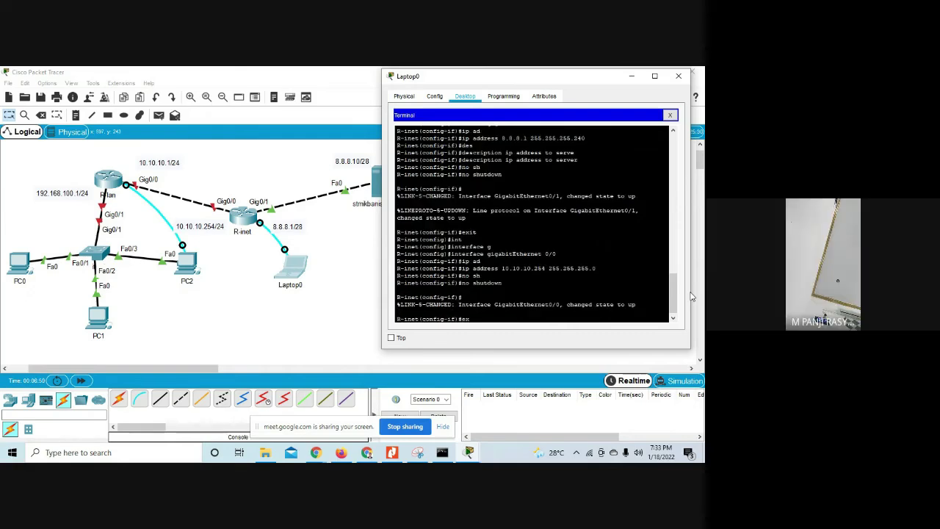
{"action": "type", "text": "it"}
{"action": "key", "text": "Return"}
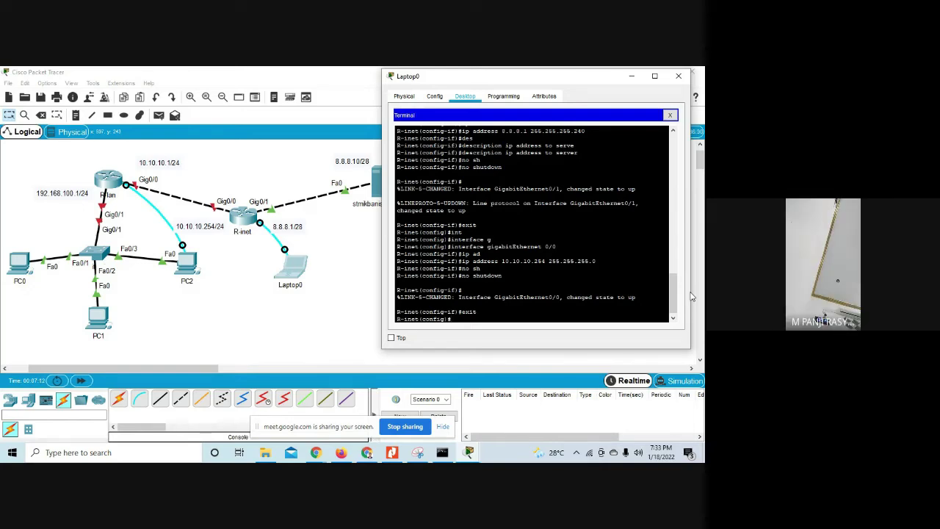
Step: Run do sh ip int br on R-inet, review the gigabitEthernet 0/0 and 0/1 entries, and close Laptop0's window
{"action": "type", "text": "do sh"}
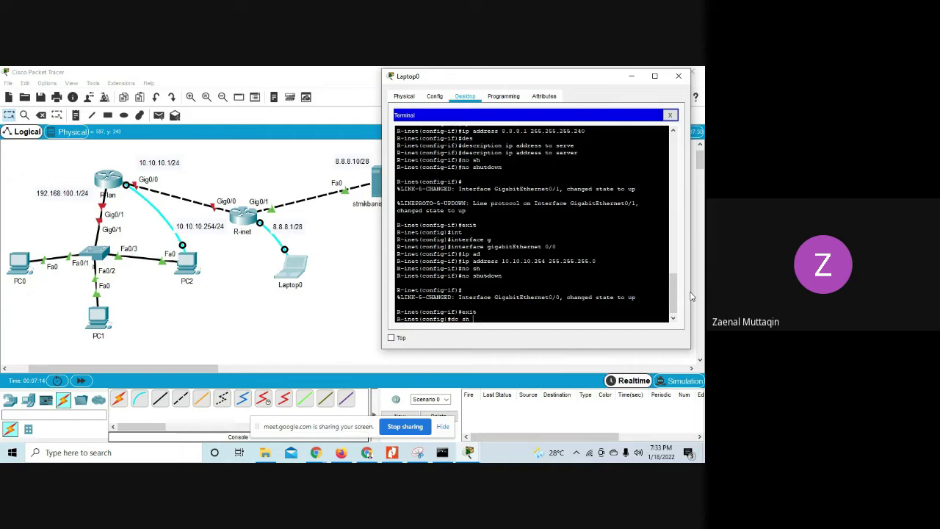
{"action": "type", "text": " ip int br"}
{"action": "key", "text": "Return"}
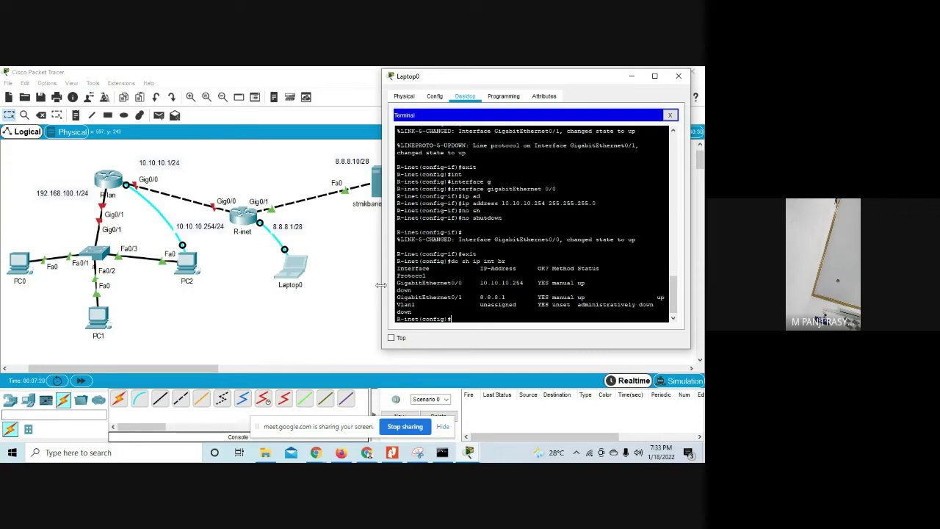
{"action": "left_click_drag", "start_coordinate": [381, 285], "coordinate": [362, 285]}
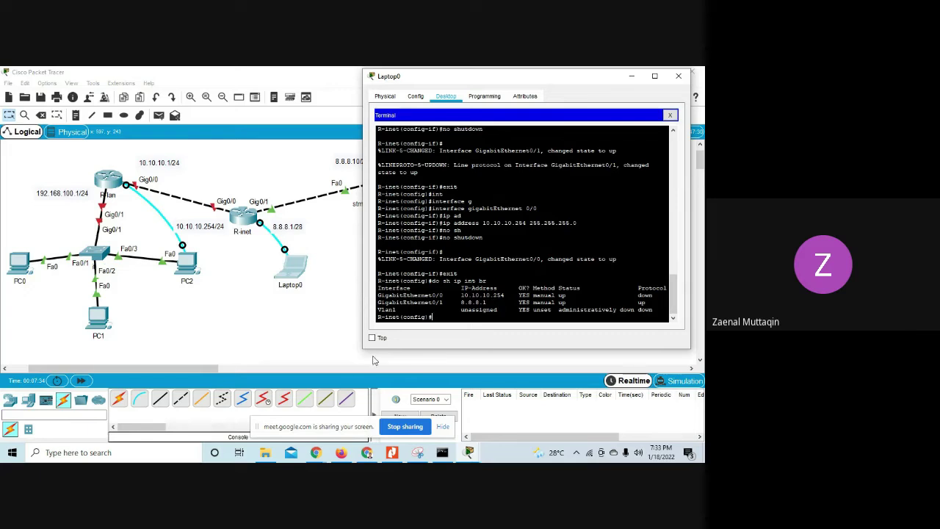
{"action": "left_click_drag", "start_coordinate": [379, 297], "coordinate": [505, 296]}
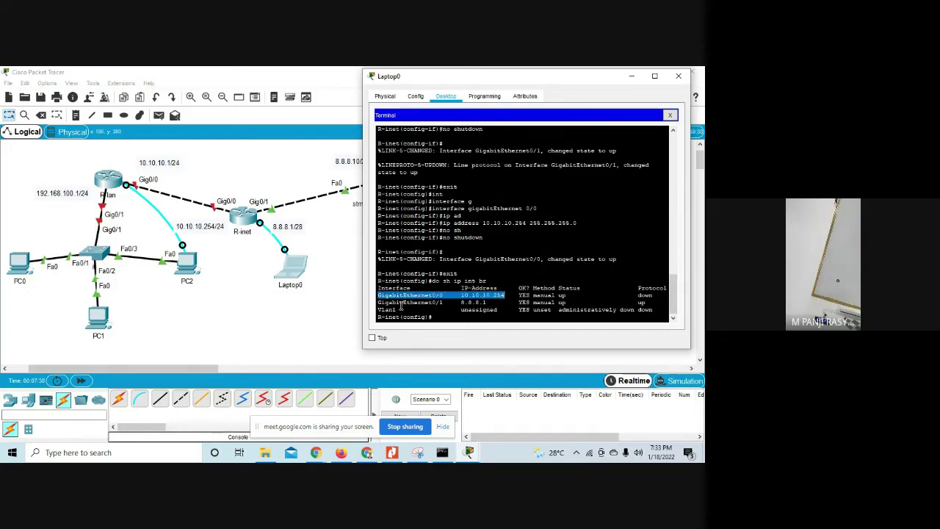
{"action": "left_click_drag", "start_coordinate": [381, 303], "coordinate": [448, 307]}
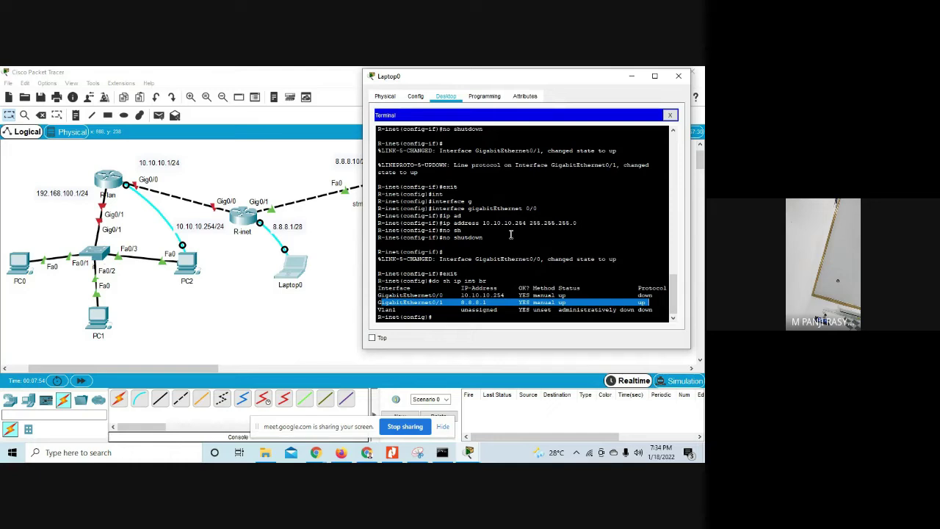
{"action": "left_click", "coordinate": [678, 76]}
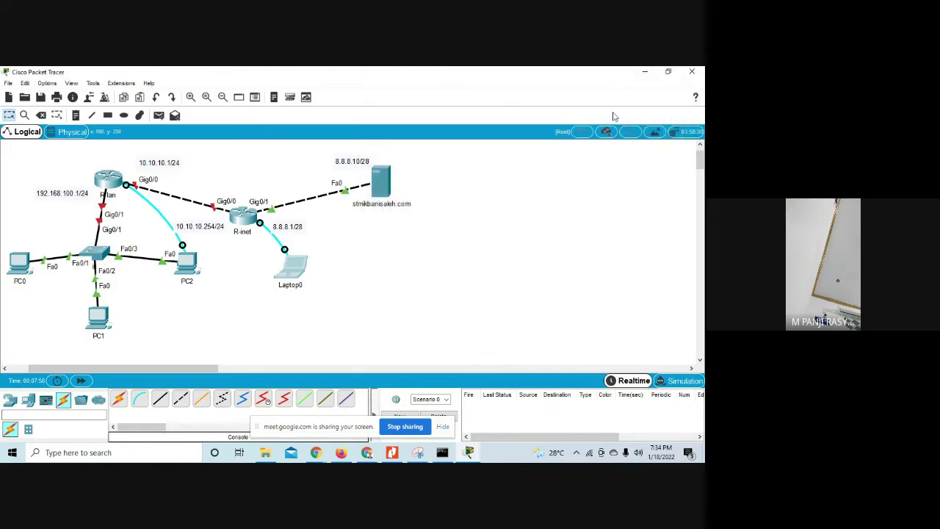
Step: Open a console terminal session from PC2 to the R-lan router and answer no to the initial configuration dialog
{"action": "left_click", "coordinate": [185, 265]}
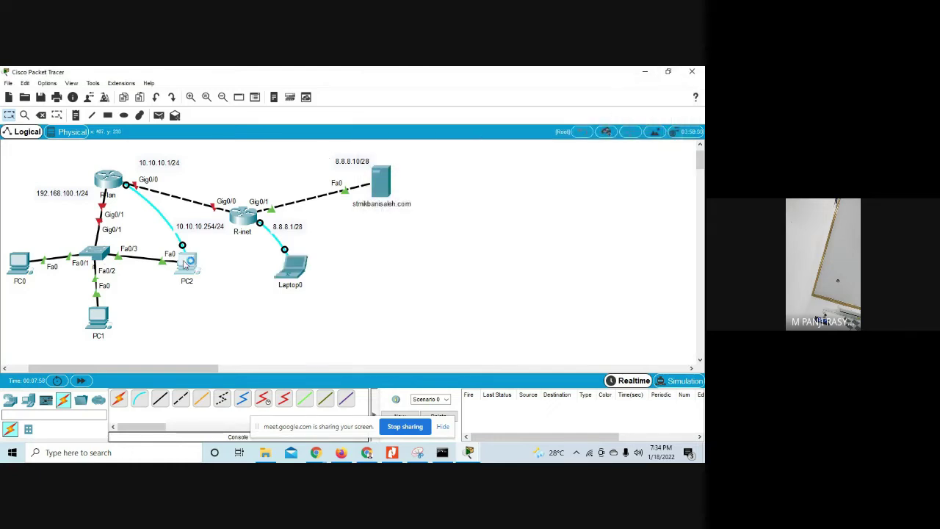
{"action": "left_click_drag", "start_coordinate": [350, 118], "coordinate": [547, 87]}
{"action": "left_click", "coordinate": [492, 104]}
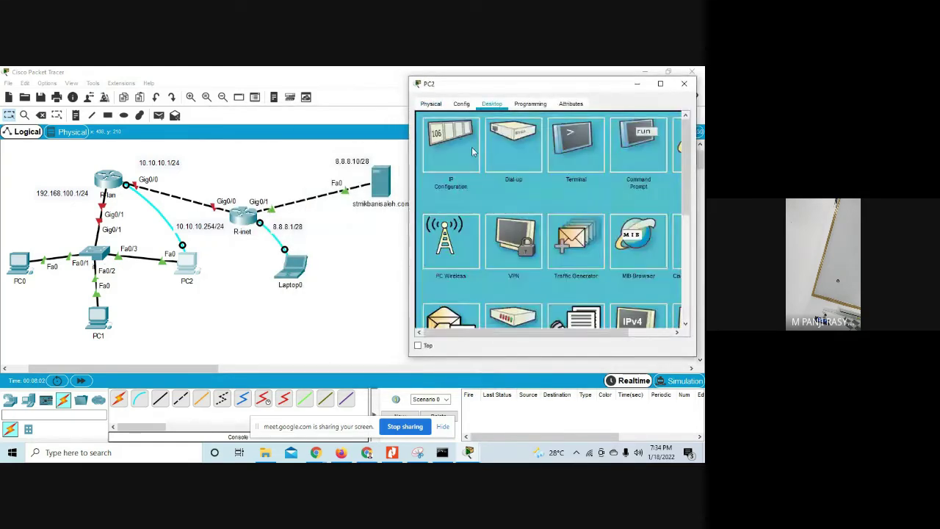
{"action": "left_click", "coordinate": [568, 164]}
{"action": "left_click", "coordinate": [651, 219]}
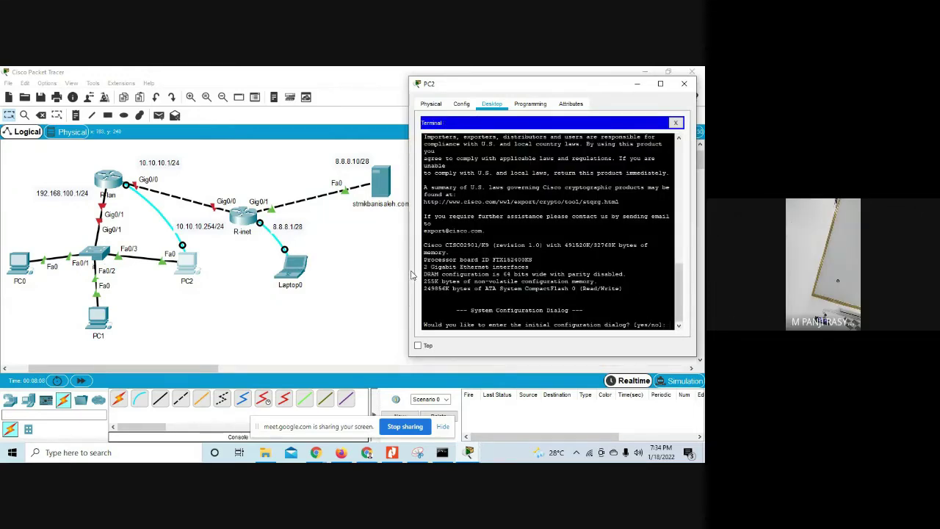
{"action": "left_click_drag", "start_coordinate": [409, 275], "coordinate": [340, 273]}
{"action": "type", "text": "no"}
{"action": "key", "text": "Return"}
{"action": "key", "text": "Return"}
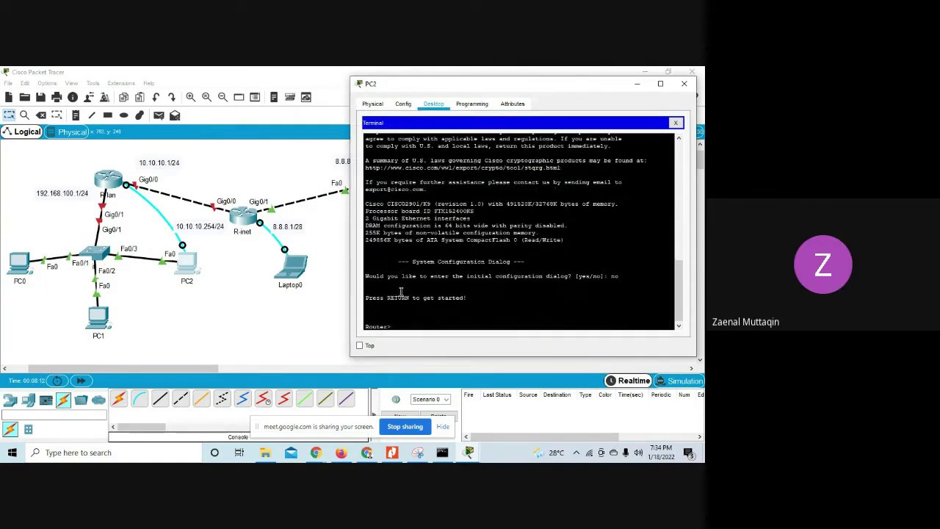
Step: Enter privileged mode with enable and open global configuration mode with configure terminal on the router
{"action": "type", "text": "en"}
{"action": "key", "text": "Tab"}
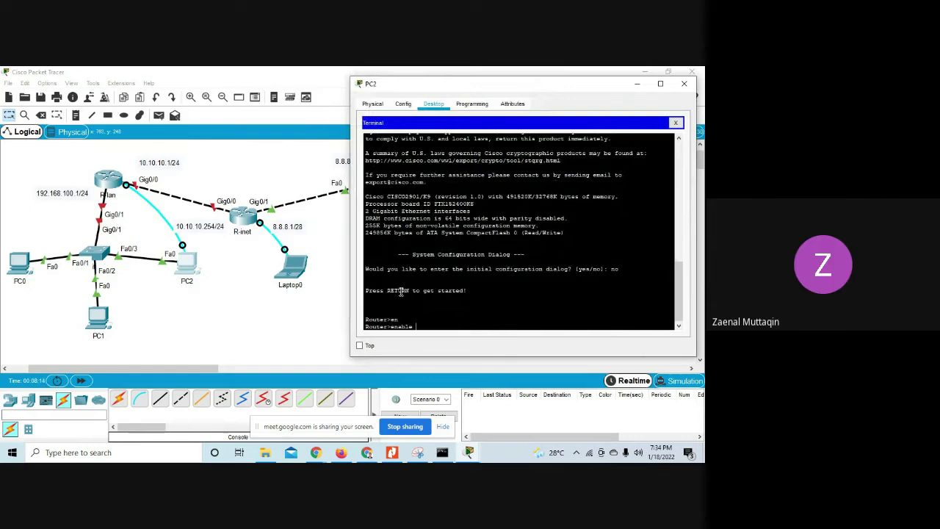
{"action": "key", "text": "Return"}
{"action": "type", "text": "conf"}
{"action": "key", "text": "Tab"}
{"action": "type", "text": "t"}
{"action": "key", "text": "Tab"}
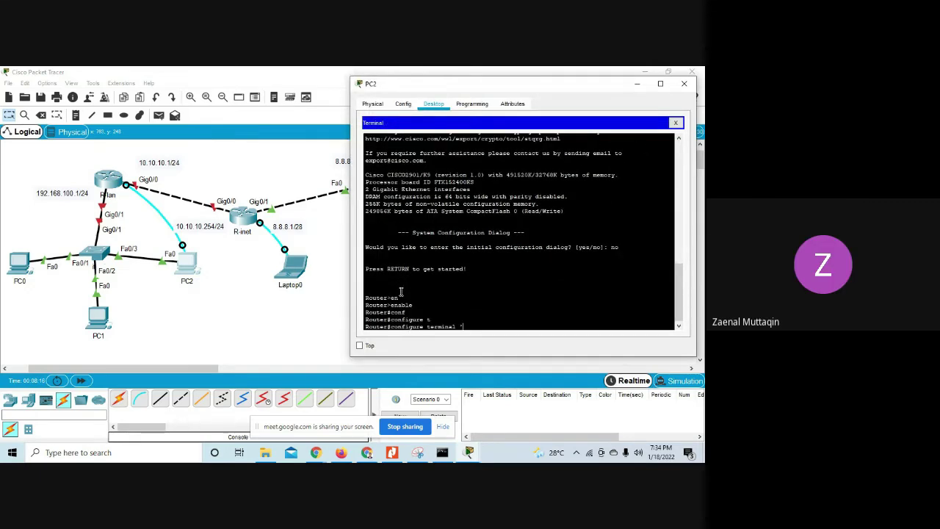
{"action": "key", "text": "Return"}
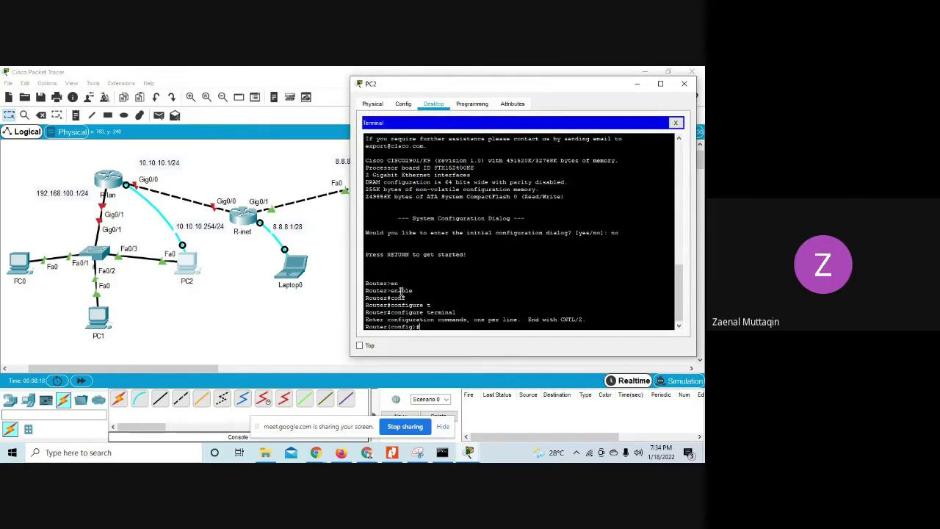
Step: Set the router's hostname to R-lan
{"action": "type", "text": "host"}
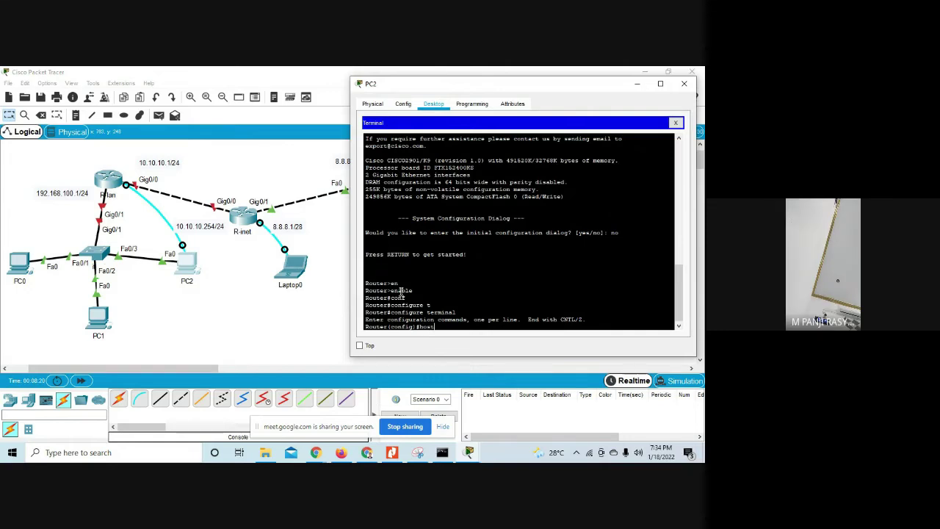
{"action": "key", "text": "Tab"}
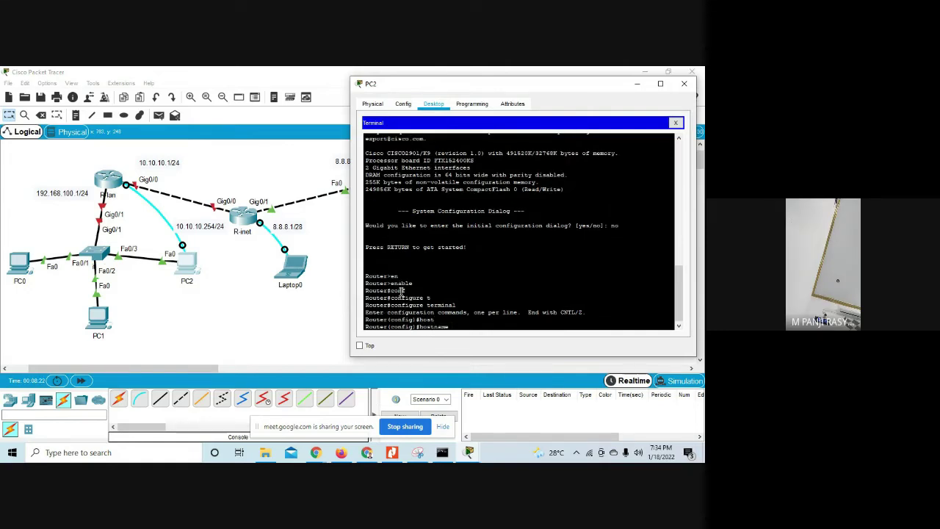
{"action": "type", "text": "R-lan"}
{"action": "key", "text": "Return"}
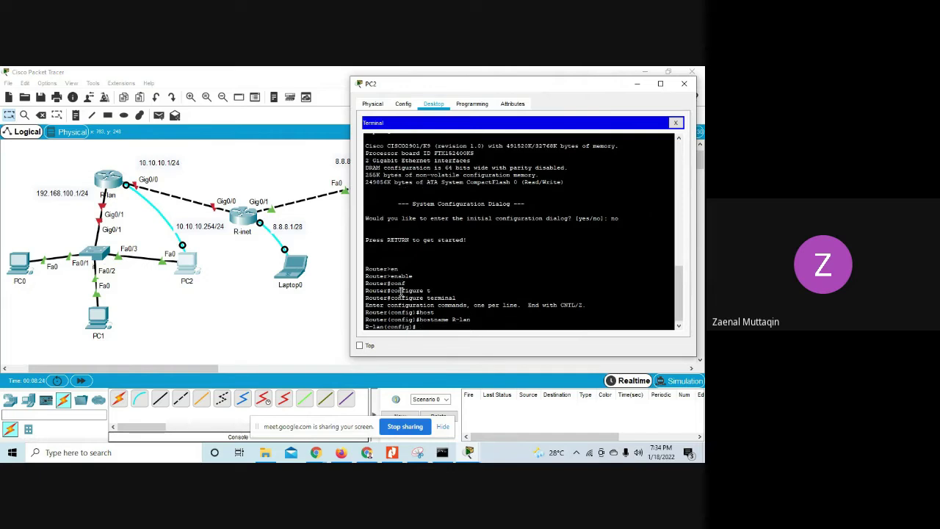
Step: Assign IP address 10.10.10.1 with mask 255.255.255.0 to R-lan's gigabitEthernet 0/0 interface
{"action": "type", "text": "int"}
{"action": "key", "text": "Tab"}
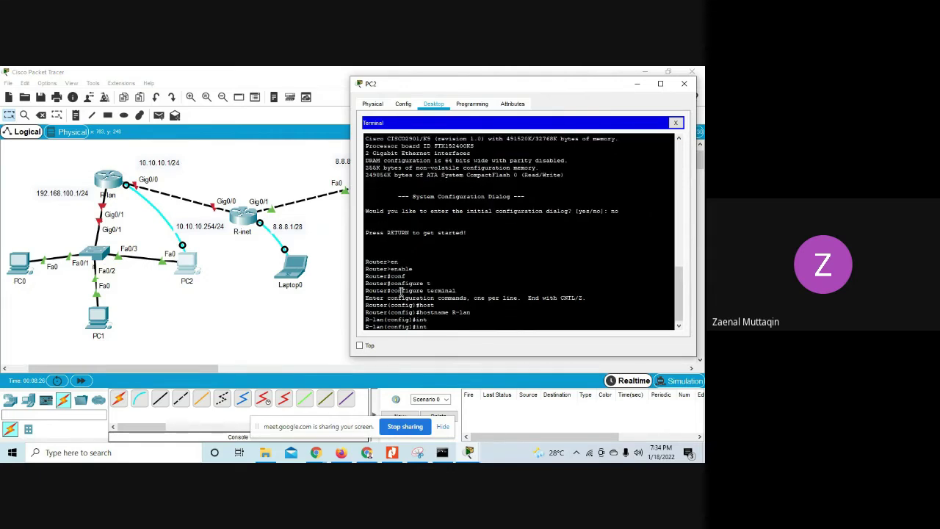
{"action": "key", "text": "Tab"}
{"action": "type", "text": "g"}
{"action": "key", "text": "Tab"}
{"action": "type", "text": "0"}
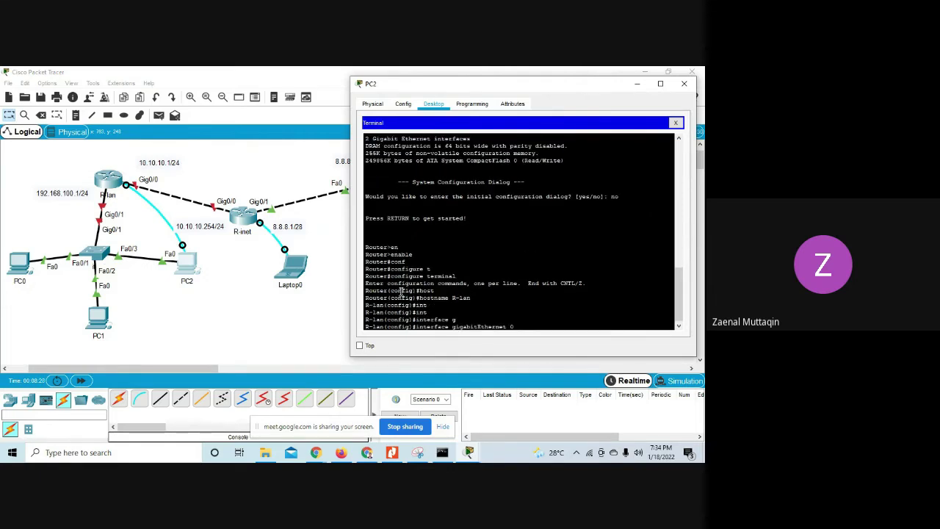
{"action": "type", "text": "/0"}
{"action": "key", "text": "Return"}
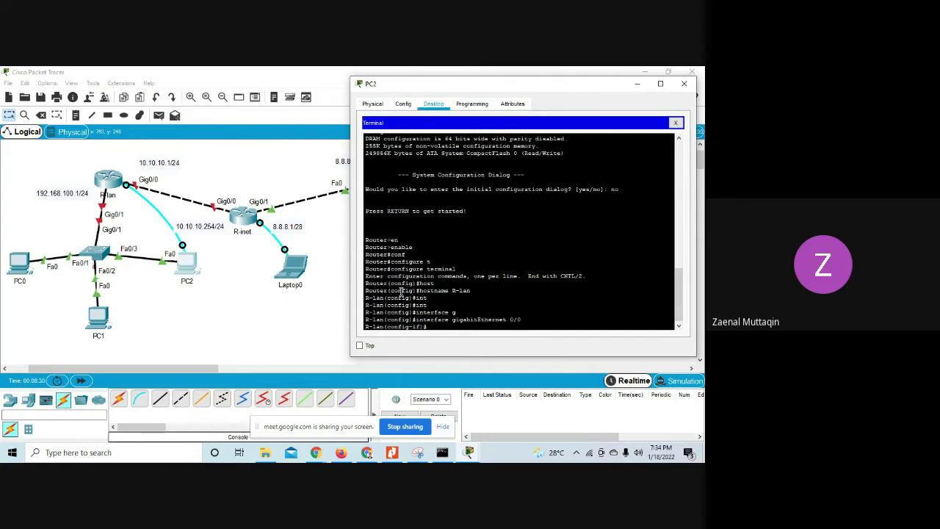
{"action": "type", "text": "ip ad"}
{"action": "key", "text": "Tab"}
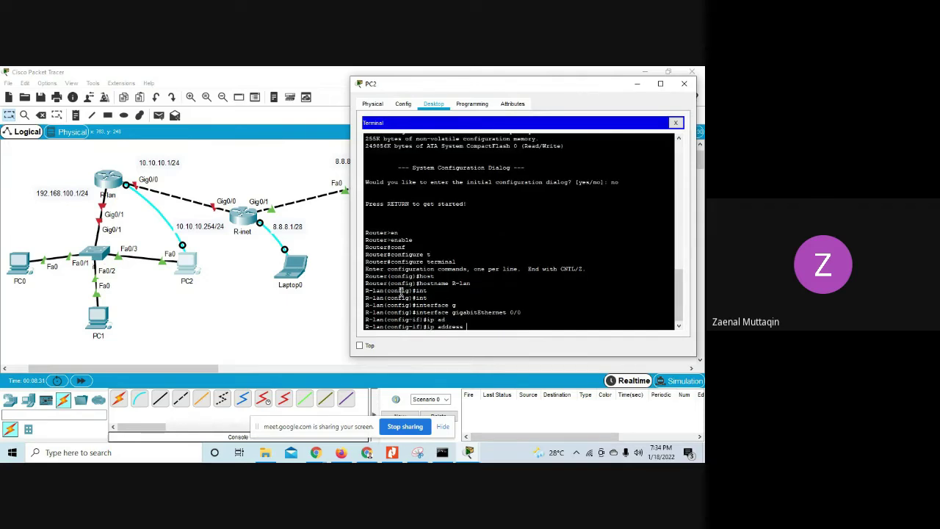
{"action": "type", "text": "10"}
{"action": "type", "text": ".10.10.1"}
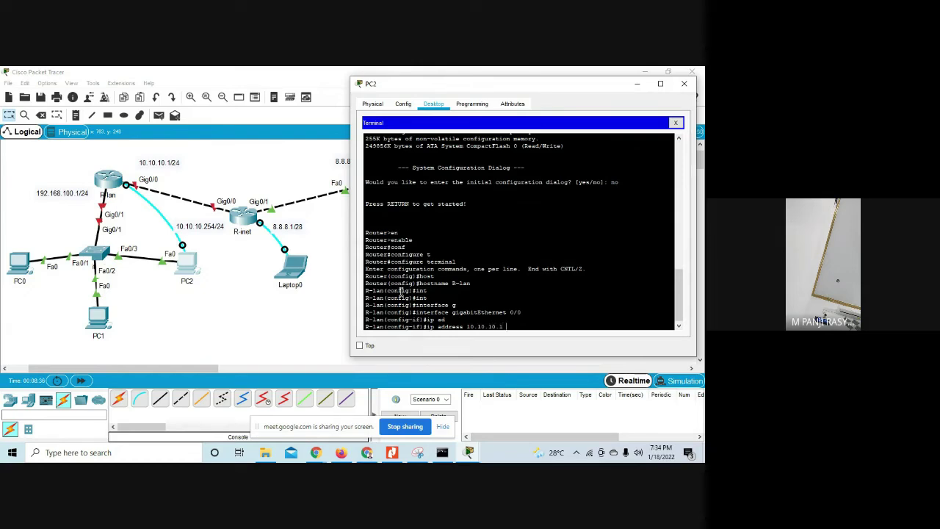
{"action": "type", "text": " 255.2"}
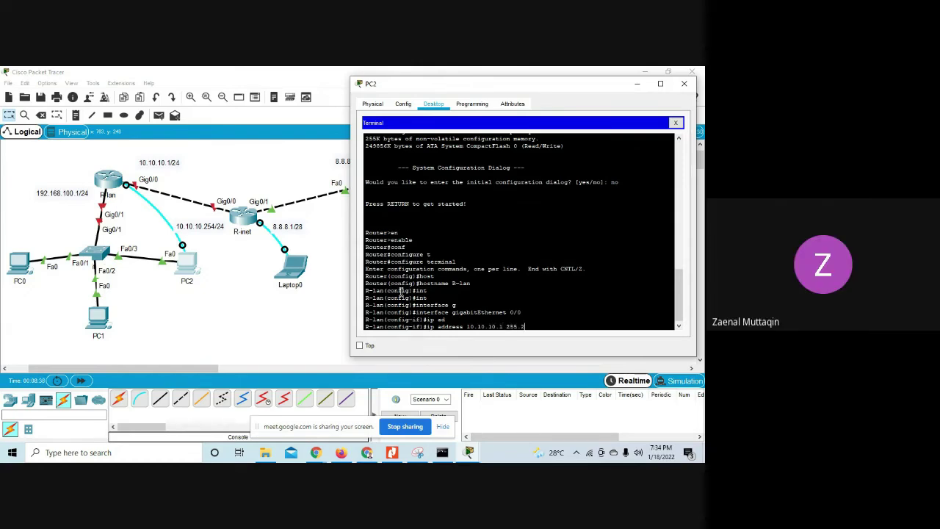
{"action": "type", "text": "55.255.0"}
{"action": "key", "text": "Return"}
Step: Enable R-lan's gigabitEthernet 0/0 with no shutdown and exit its interface configuration
{"action": "type", "text": "no"}
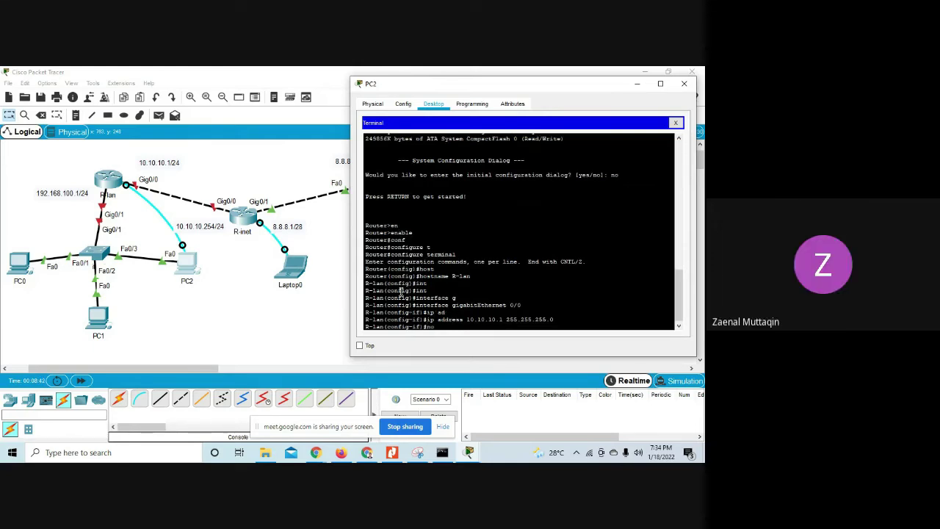
{"action": "type", "text": " sh"}
{"action": "key", "text": "Tab"}
{"action": "key", "text": "Return"}
{"action": "type", "text": "exit"}
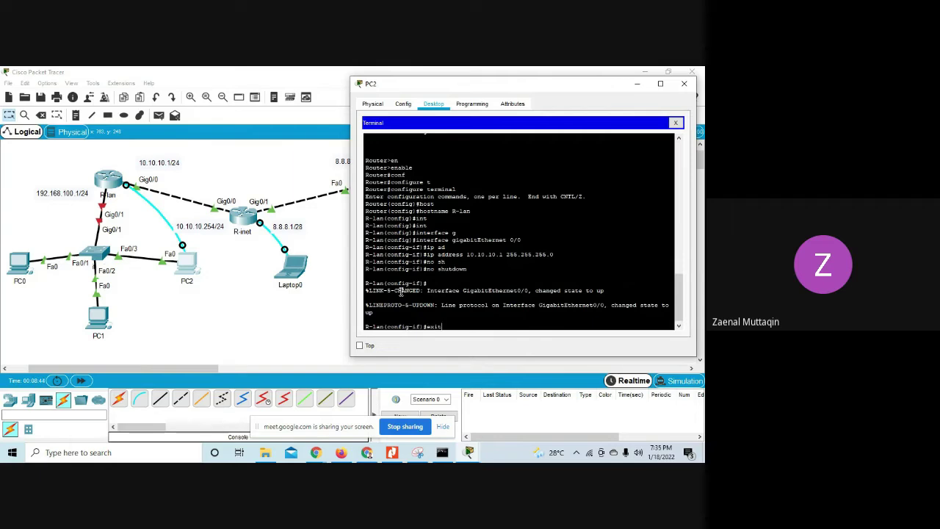
{"action": "key", "text": "Return"}
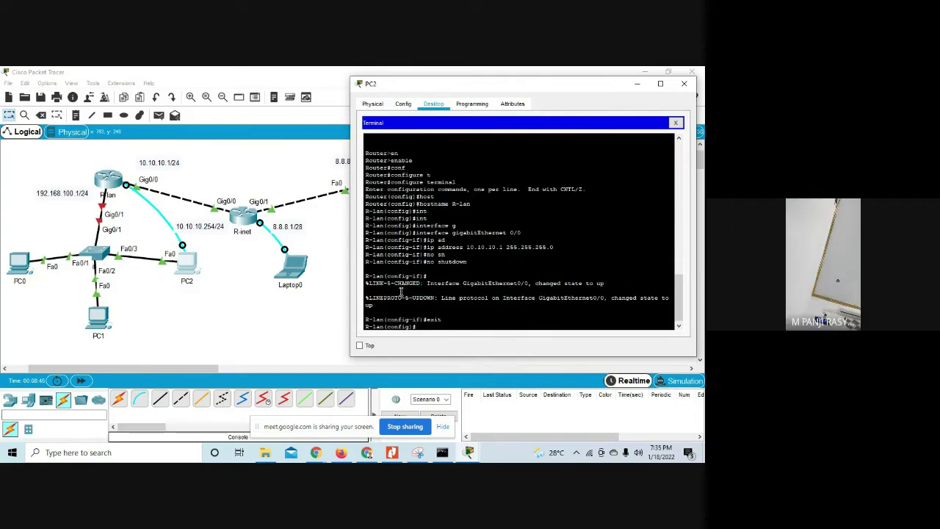
Step: Assign IP address 192.168.100.1 with mask 255.255.255.0 to R-lan's gigabitEthernet 0/1 interface
{"action": "type", "text": "int"}
{"action": "key", "text": "Tab"}
{"action": "type", "text": "g"}
{"action": "key", "text": "Tab"}
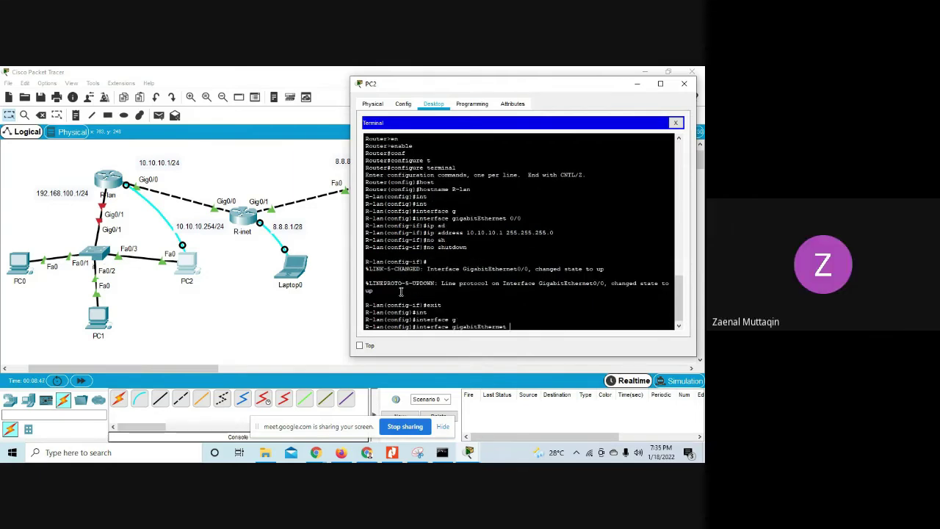
{"action": "type", "text": "0/1"}
{"action": "key", "text": "Return"}
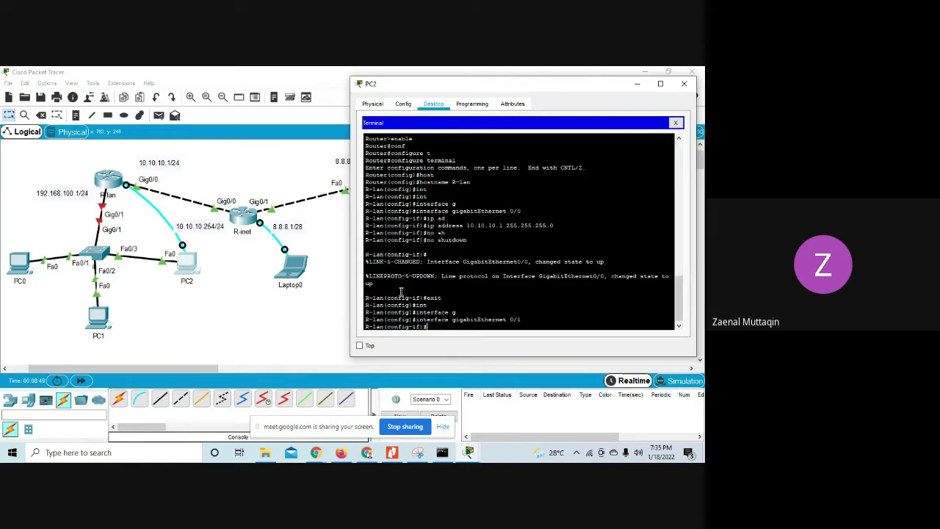
{"action": "type", "text": "ip ad"}
{"action": "key", "text": "Tab"}
{"action": "type", "text": "192"}
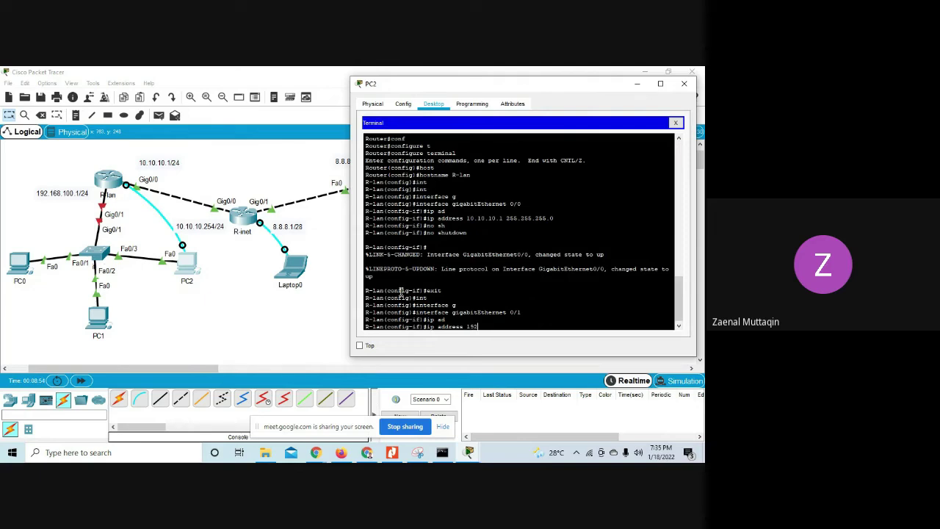
{"action": "type", "text": ".168.100.1 255."}
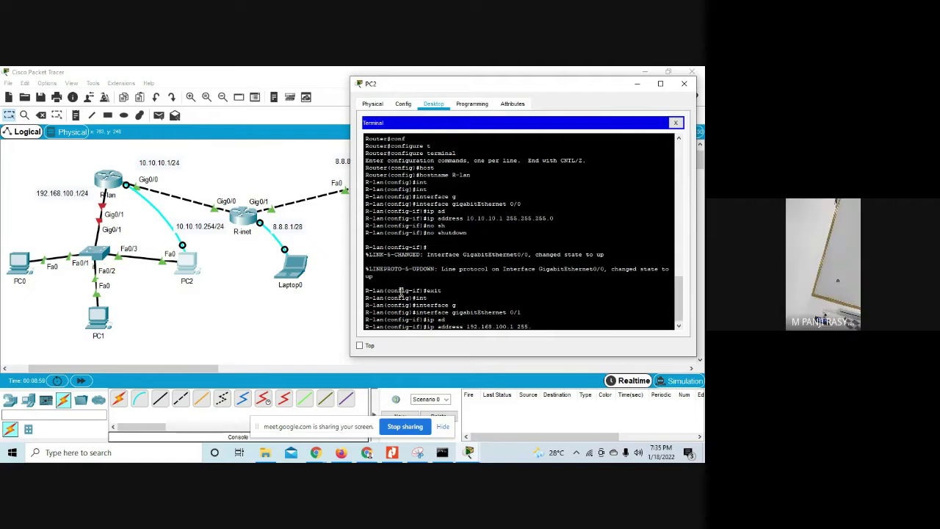
{"action": "type", "text": "255.255"}
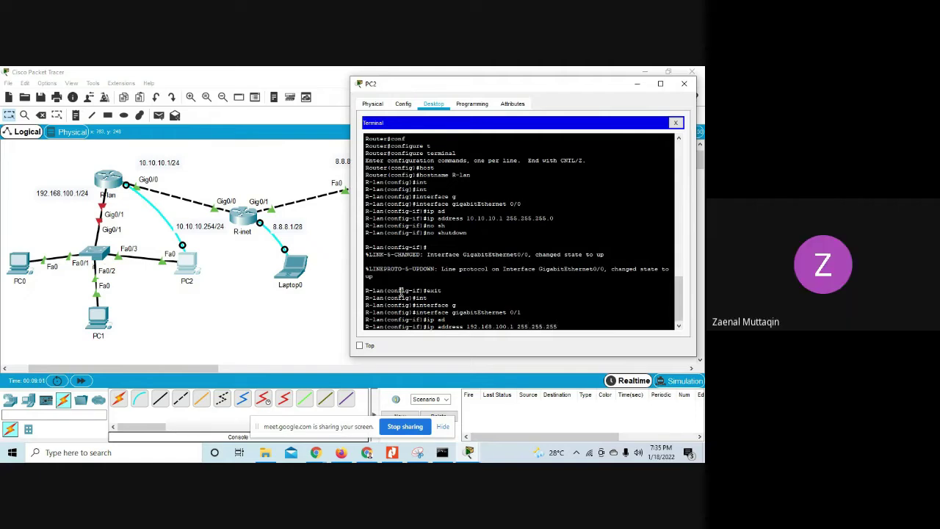
{"action": "type", "text": ".0"}
{"action": "key", "text": "Return"}
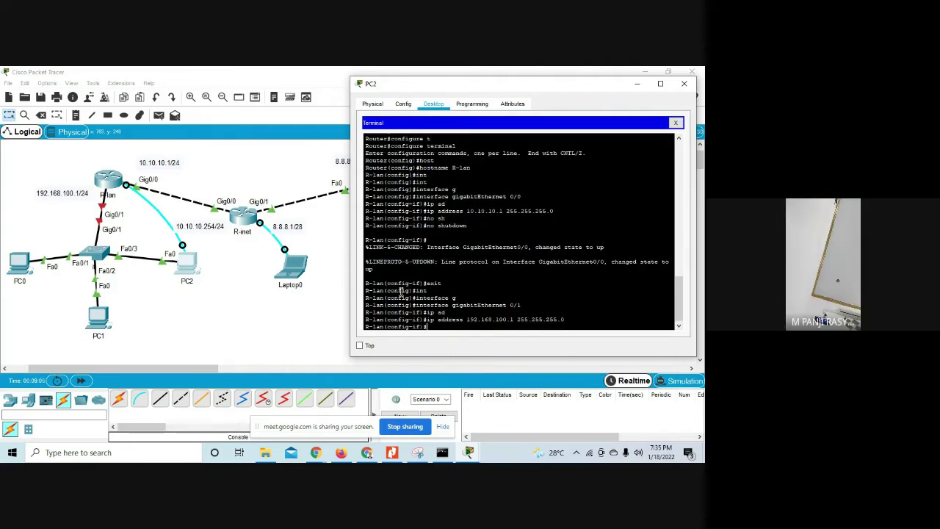
Step: Set the description of R-lan's gigabitEthernet 0/1 to "ip address to lan" and exit to global configuration mode
{"action": "type", "text": "des"}
{"action": "key", "text": "Tab"}
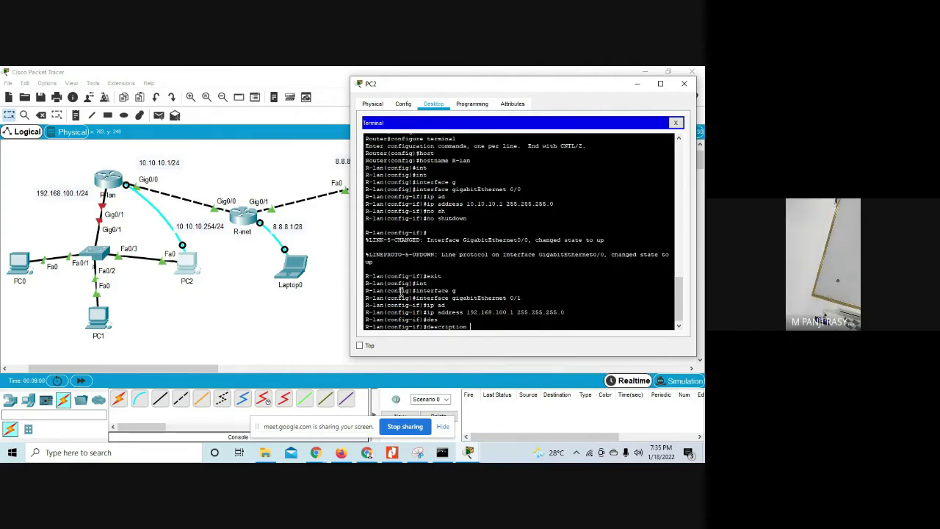
{"action": "type", "text": "ip address"}
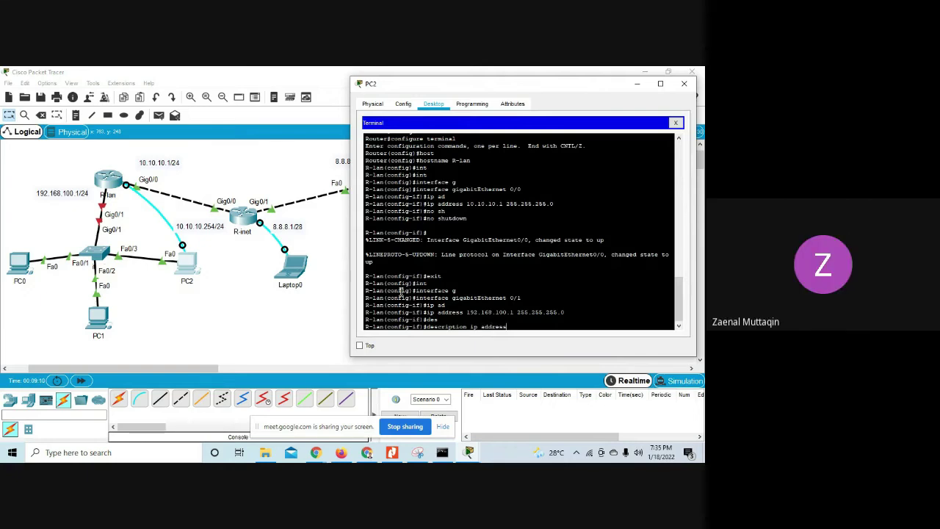
{"action": "type", "text": " to lan"}
{"action": "key", "text": "Return"}
{"action": "type", "text": "exit"}
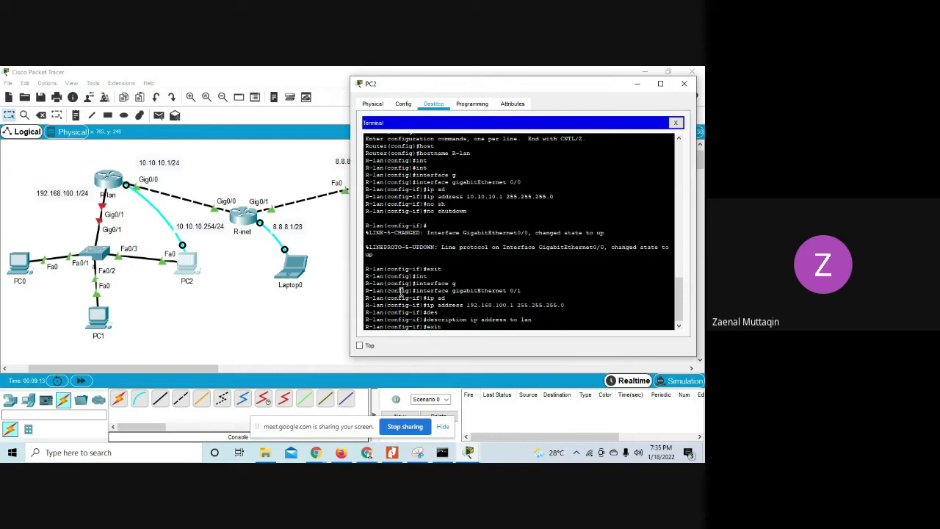
{"action": "key", "text": "Return"}
Step: List R-lan's interface IP and status summary from global configuration mode with do sh ip int br
{"action": "type", "text": "eo sh ip"}
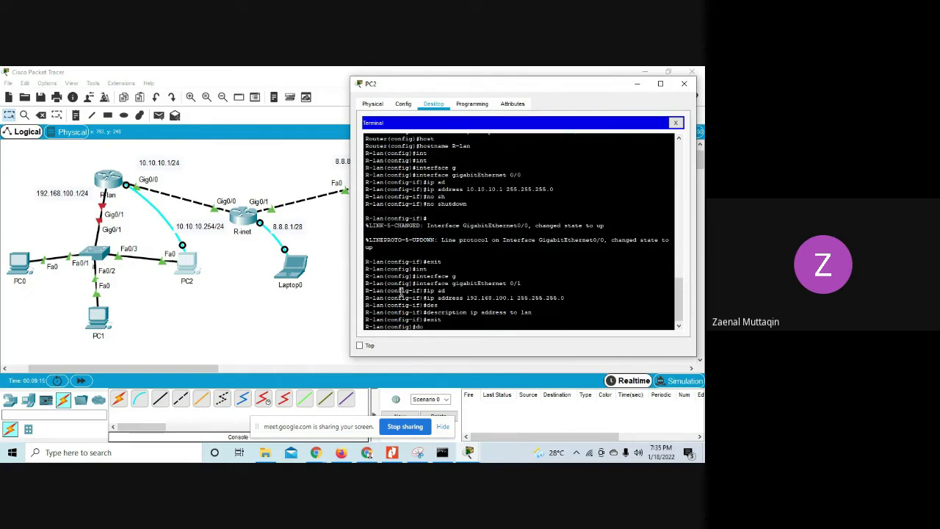
{"action": "type", "text": " int br"}
{"action": "key", "text": "Return"}
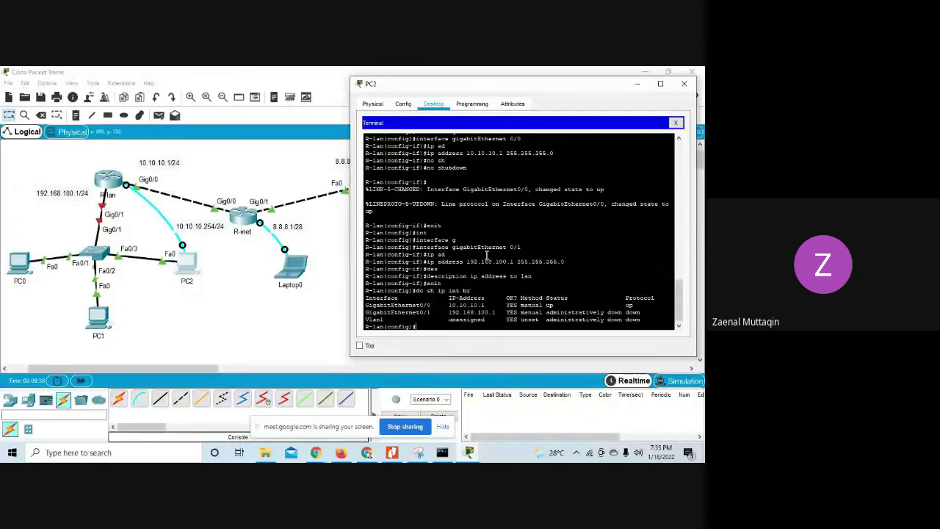
Step: Enable R-lan's gigabitEthernet 0/1 with no shutdown, exit its interface configuration and close PC2's window
{"action": "left_click_drag", "start_coordinate": [506, 247], "coordinate": [521, 247]}
{"action": "type", "text": "int"}
{"action": "key", "text": "Tab"}
{"action": "type", "text": "g"}
{"action": "key", "text": "Tab"}
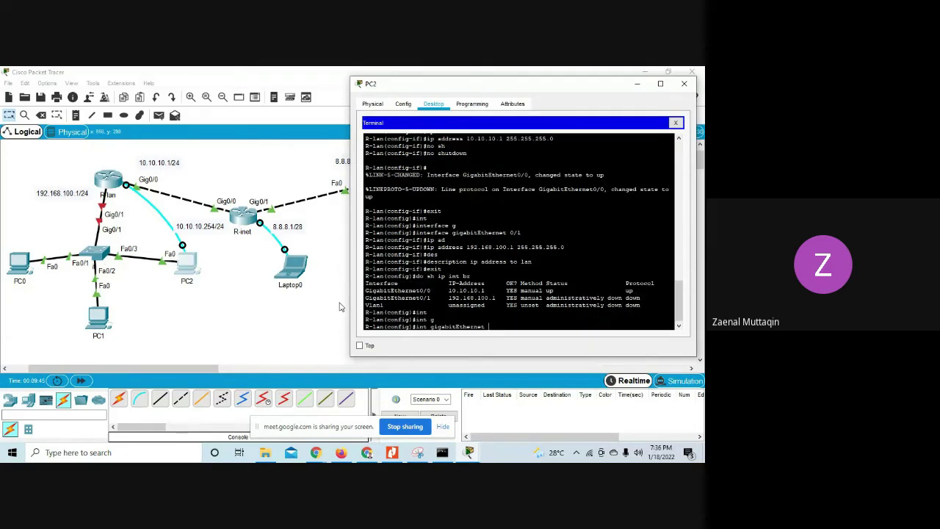
{"action": "type", "text": "0/1"}
{"action": "key", "text": "Return"}
{"action": "type", "text": "no sh"}
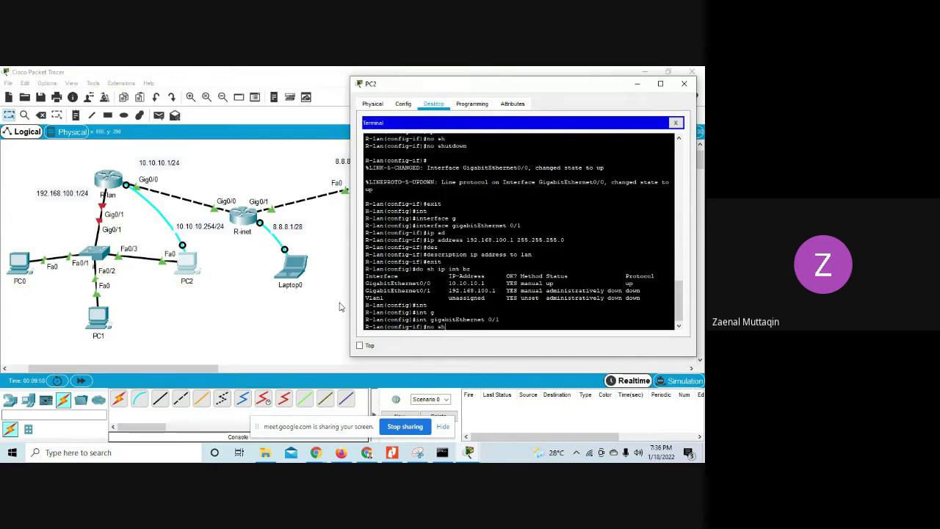
{"action": "key", "text": "Tab"}
{"action": "key", "text": "Return"}
{"action": "type", "text": "exit"}
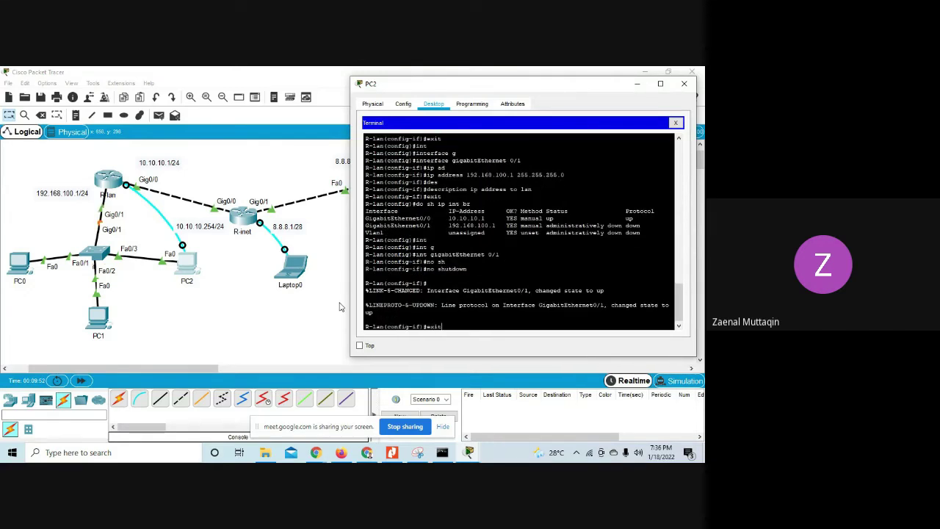
{"action": "key", "text": "Return"}
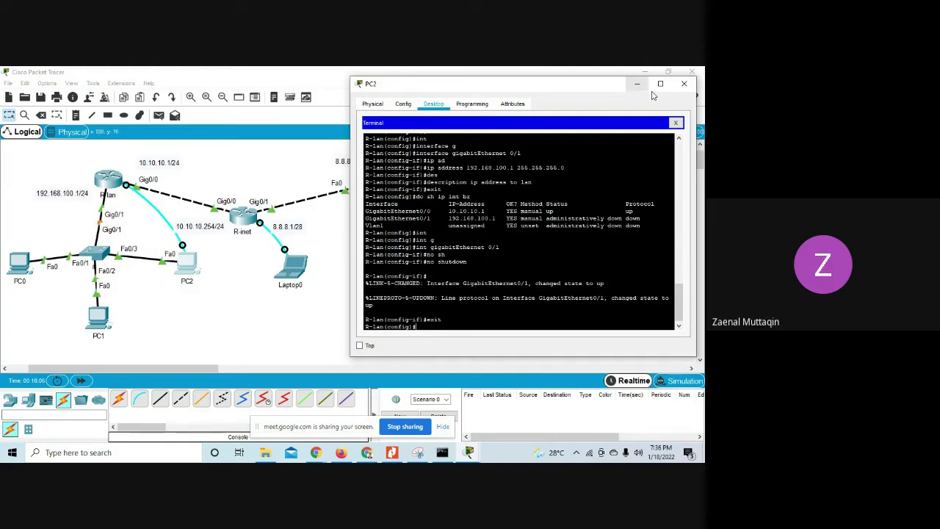
{"action": "left_click", "coordinate": [688, 87]}
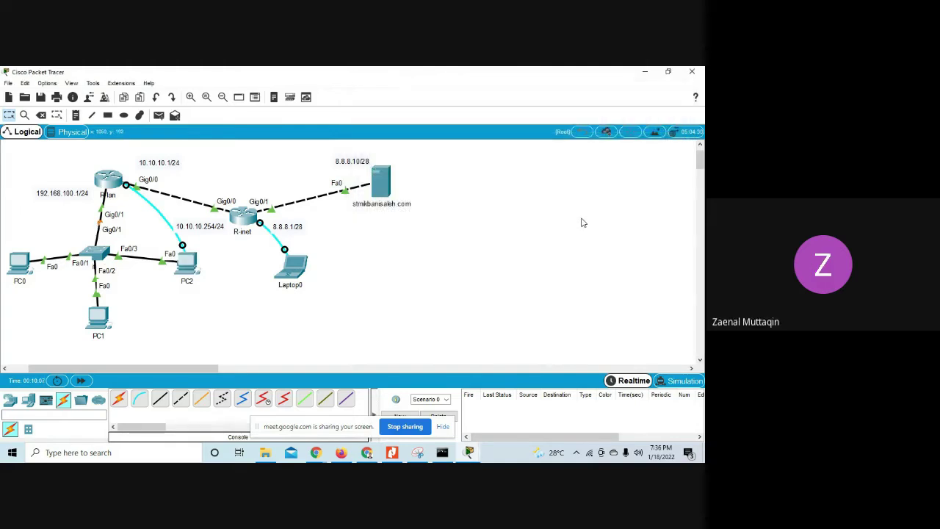
Step: Set the static IPv4 address of the stmikbanisaleh.com server to 8.8.8.10 in its IP Configuration
{"action": "left_click", "coordinate": [382, 181]}
{"action": "left_click_drag", "start_coordinate": [352, 116], "coordinate": [563, 92]}
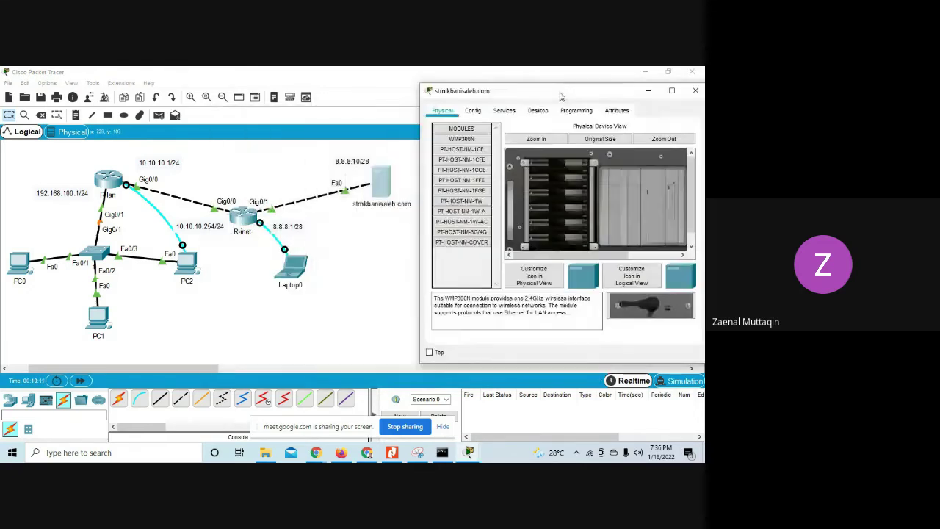
{"action": "left_click", "coordinate": [537, 111]}
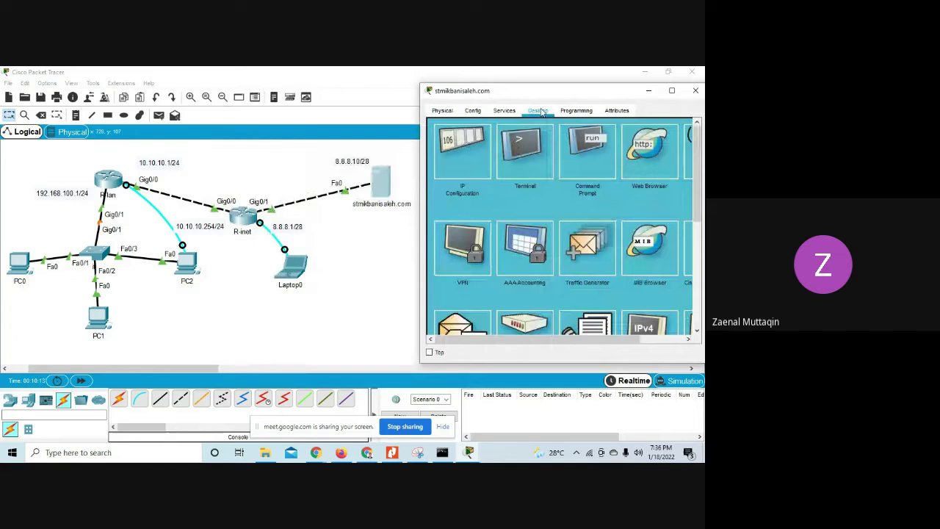
{"action": "left_click", "coordinate": [470, 161]}
{"action": "left_click", "coordinate": [512, 171]}
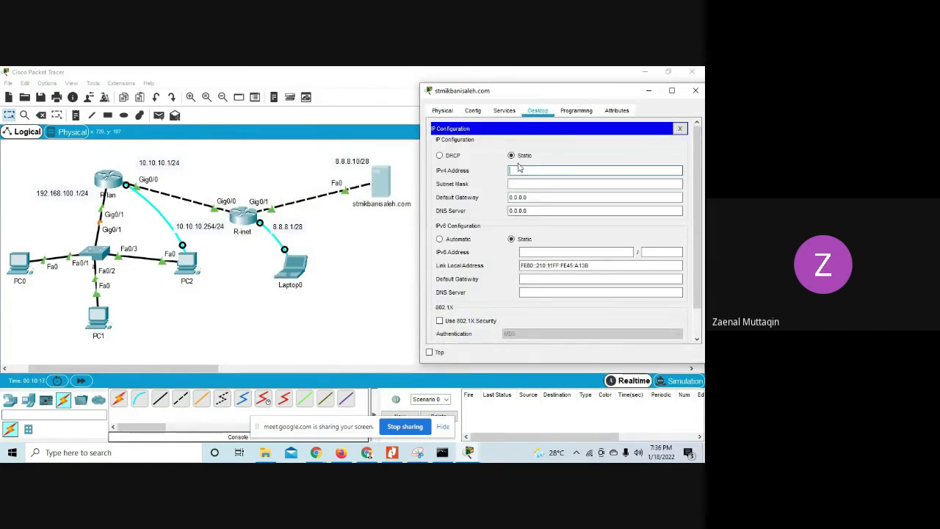
{"action": "type", "text": "8.8.8.10"}
{"action": "key", "text": "Tab"}
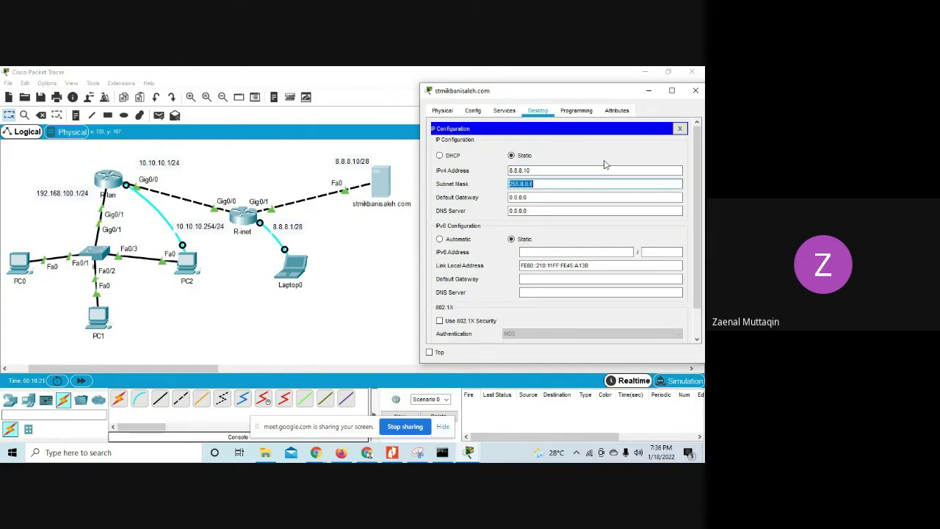
Step: Set the stmikbanisaleh.com server's subnet mask to 255.255.255.240
{"action": "left_click", "coordinate": [601, 181]}
{"action": "key", "text": "BackSpace"}
{"action": "key", "text": "BackSpace"}
{"action": "key", "text": "BackSpace"}
{"action": "key", "text": "BackSpace"}
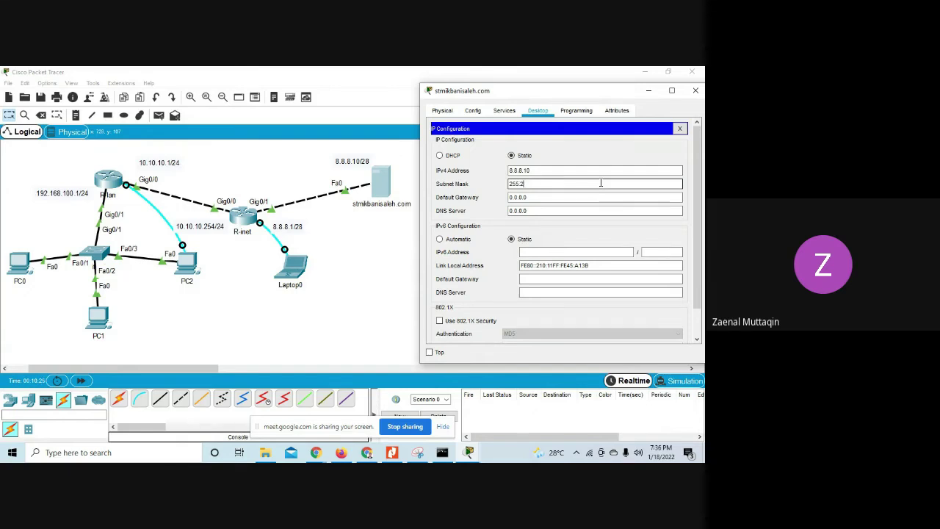
{"action": "type", "text": "255.255.240"}
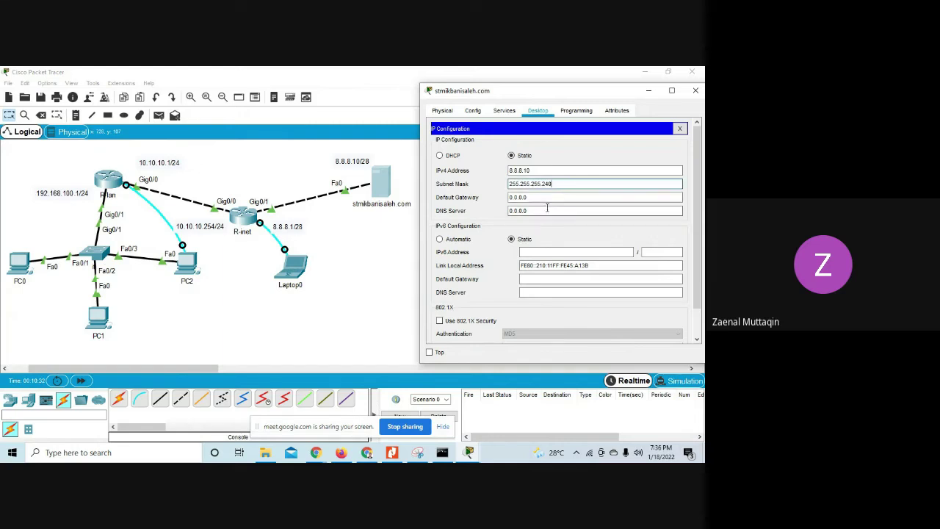
Step: Enter the default gateway address for the stmikbanisaleh.com server and close its configuration window
{"action": "key", "text": "Tab"}
{"action": "type", "text": "8"}
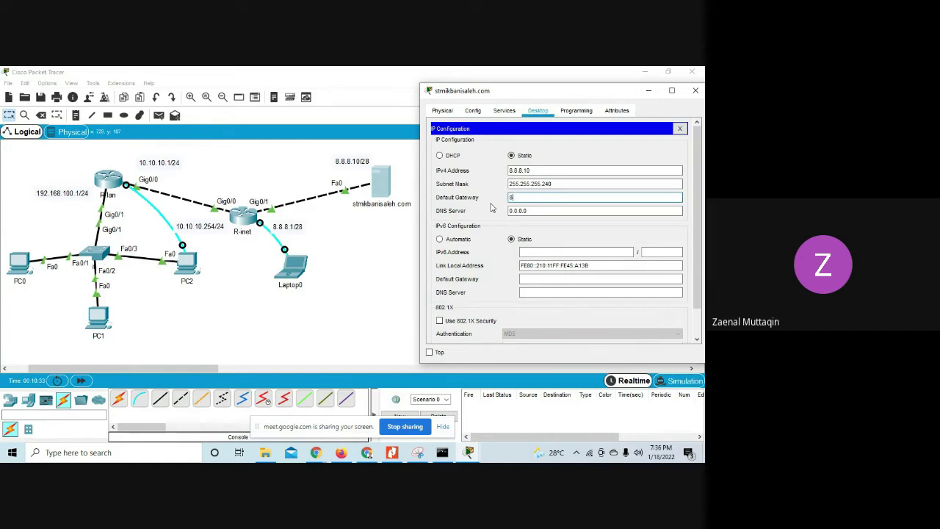
{"action": "type", "text": ".8.8."}
{"action": "left_click", "coordinate": [681, 129]}
{"action": "left_click", "coordinate": [696, 91]}
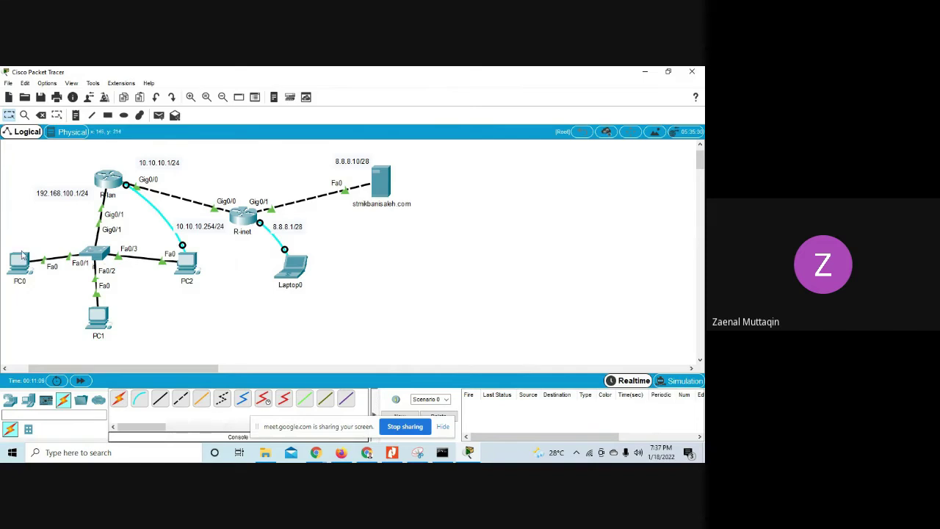
Step: Reopen the console terminal session to R-lan from PC2 at the global configuration prompt
{"action": "mouse_move", "coordinate": [22, 255]}
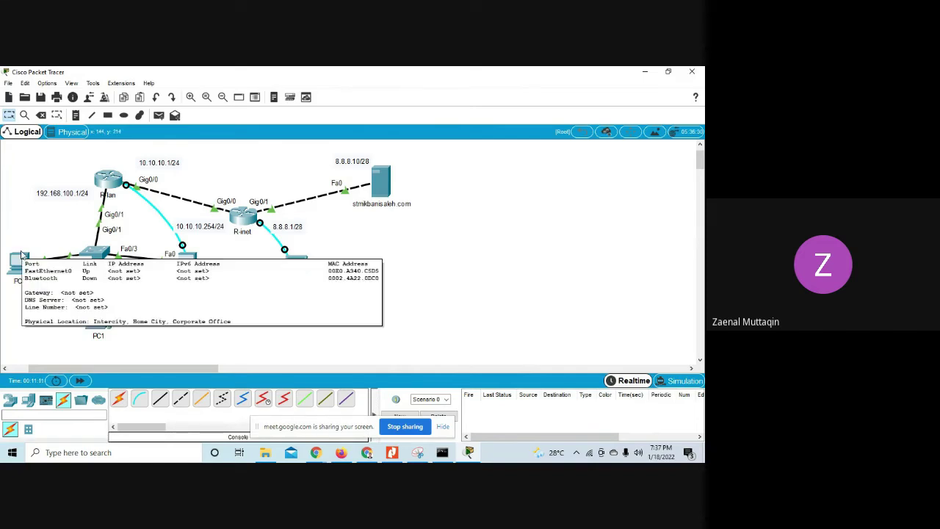
{"action": "left_click", "coordinate": [188, 263]}
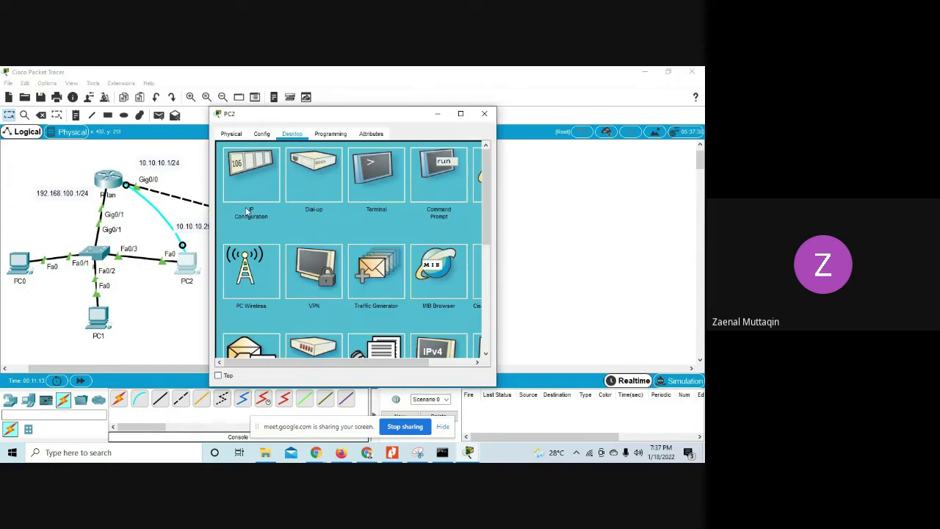
{"action": "left_click_drag", "start_coordinate": [277, 113], "coordinate": [430, 104]}
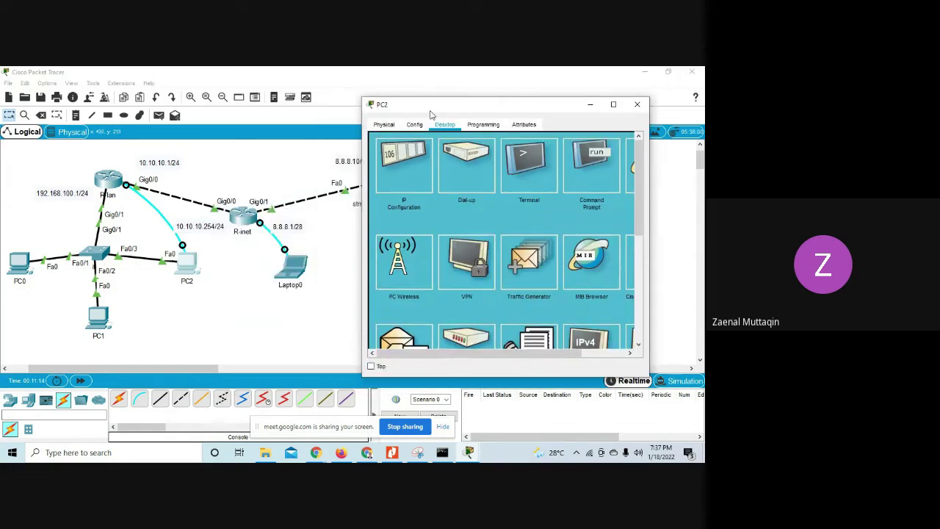
{"action": "left_click", "coordinate": [547, 174]}
{"action": "left_click", "coordinate": [613, 240]}
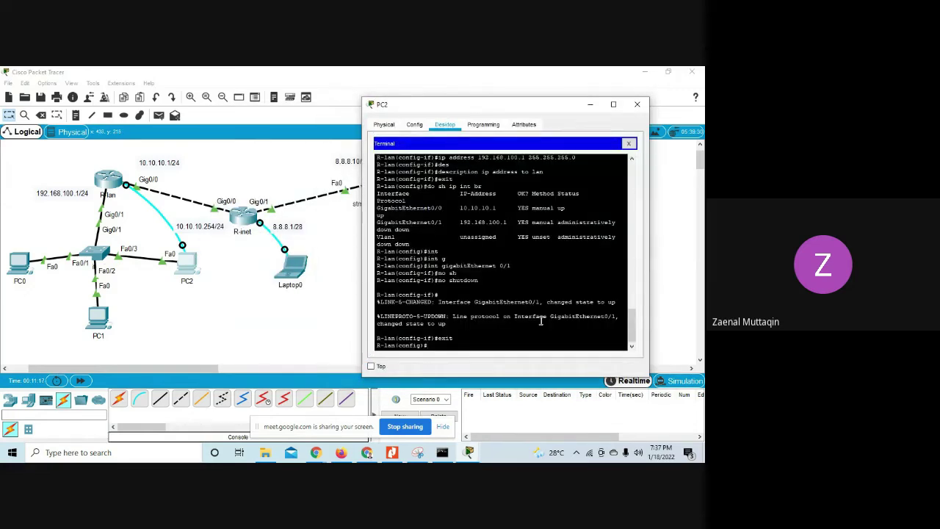
{"action": "key", "text": "Return"}
{"action": "key", "text": "Return"}
Step: Create a DHCP pool named r-lan on R-lan
{"action": "type", "text": "ip"}
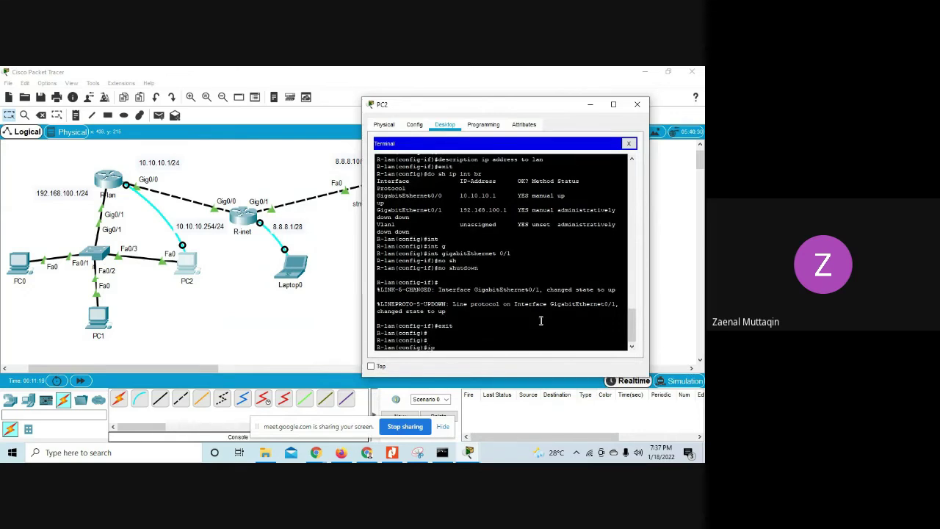
{"action": "type", "text": " dh"}
{"action": "key", "text": "Tab"}
{"action": "type", "text": "p"}
{"action": "key", "text": "Tab"}
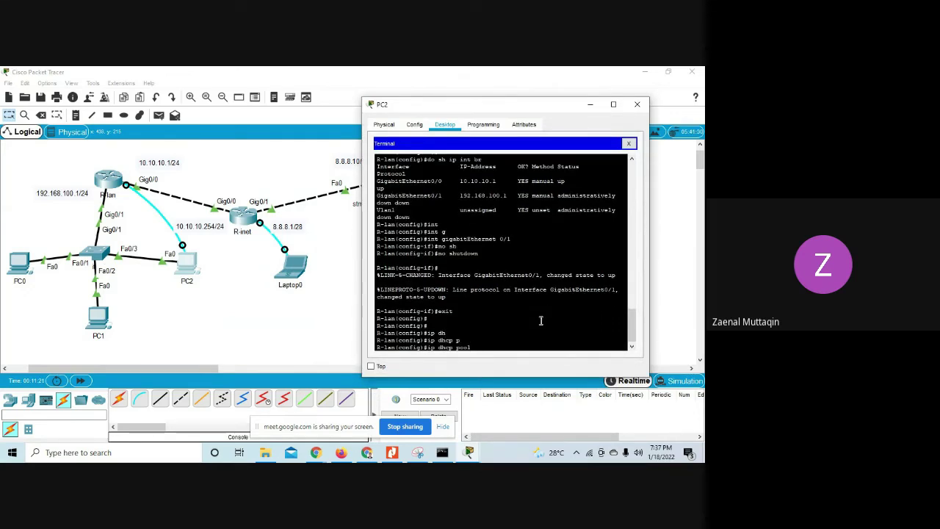
{"action": "type", "text": "r-lan"}
{"action": "key", "text": "Return"}
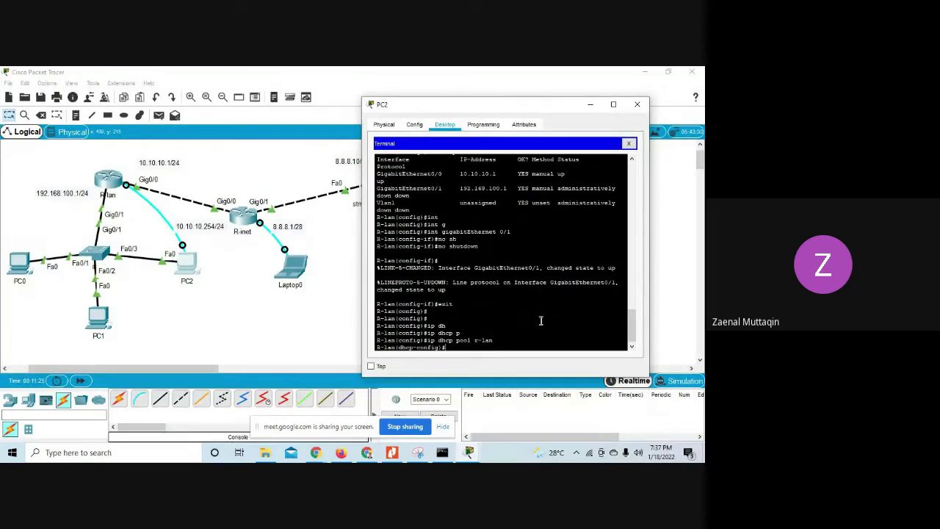
Step: Set the r-lan DHCP pool's network to 192.168.100.0 with mask 255.255.255.0
{"action": "type", "text": "net"}
{"action": "key", "text": "Tab"}
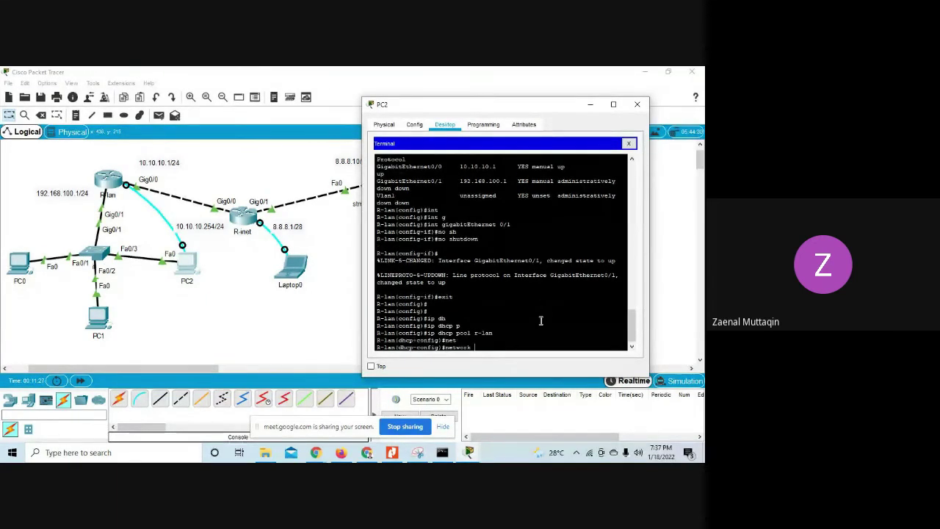
{"action": "type", "text": "192.168.100.0 2"}
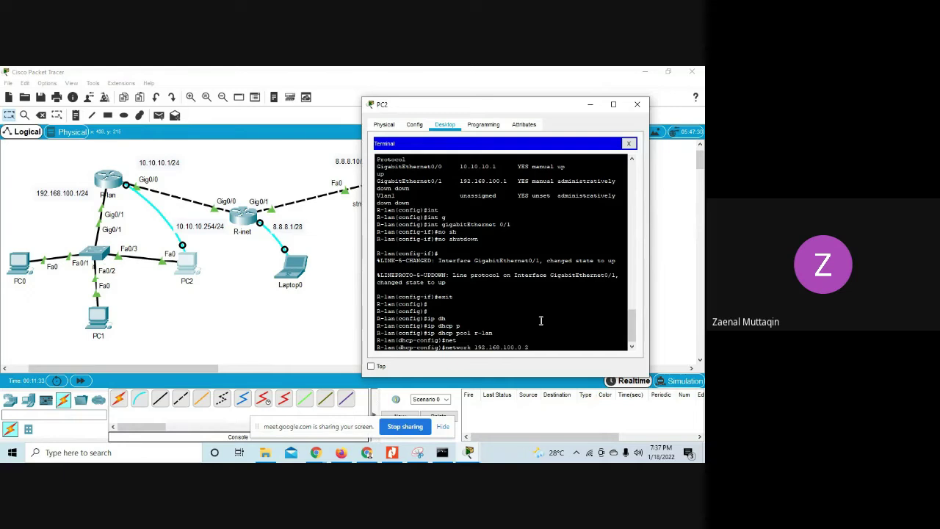
{"action": "type", "text": "55.255.255.0"}
{"action": "key", "text": "Return"}
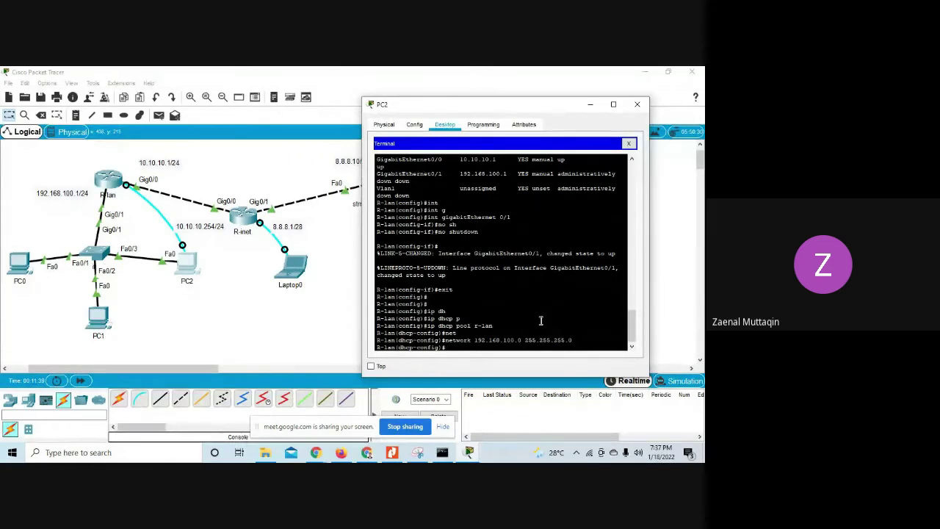
Step: Set the r-lan DHCP pool's default router to 192.168.100.1
{"action": "type", "text": "def"}
{"action": "key", "text": "Tab"}
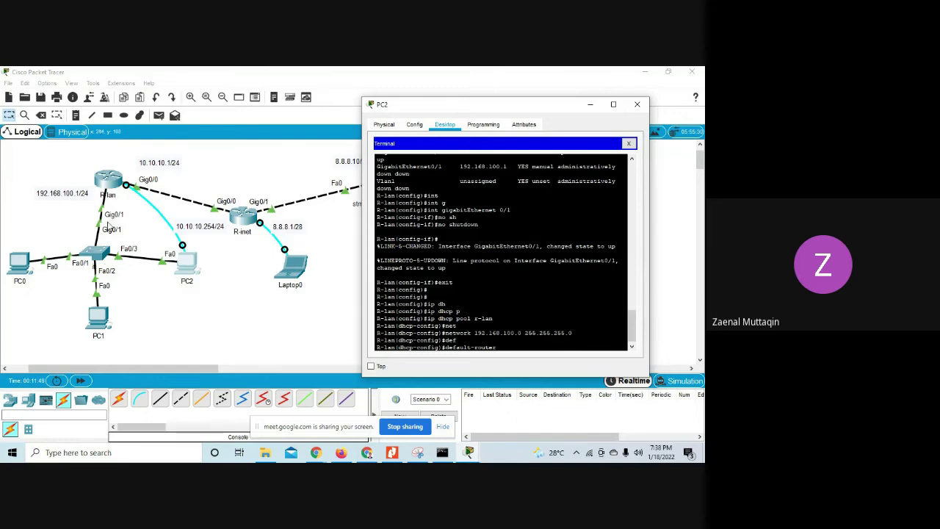
{"action": "type", "text": "192.168"}
{"action": "type", "text": ".100.1"}
{"action": "key", "text": "Return"}
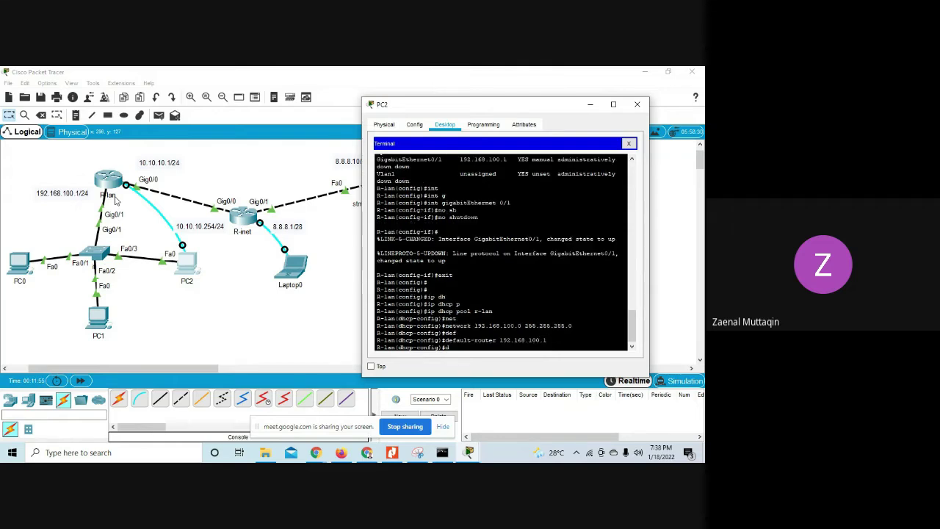
Step: Set the r-lan DHCP pool's DNS server to 8.8.8.10, exit the pool configuration and close PC2's window
{"action": "type", "text": "dns"}
{"action": "key", "text": "Tab"}
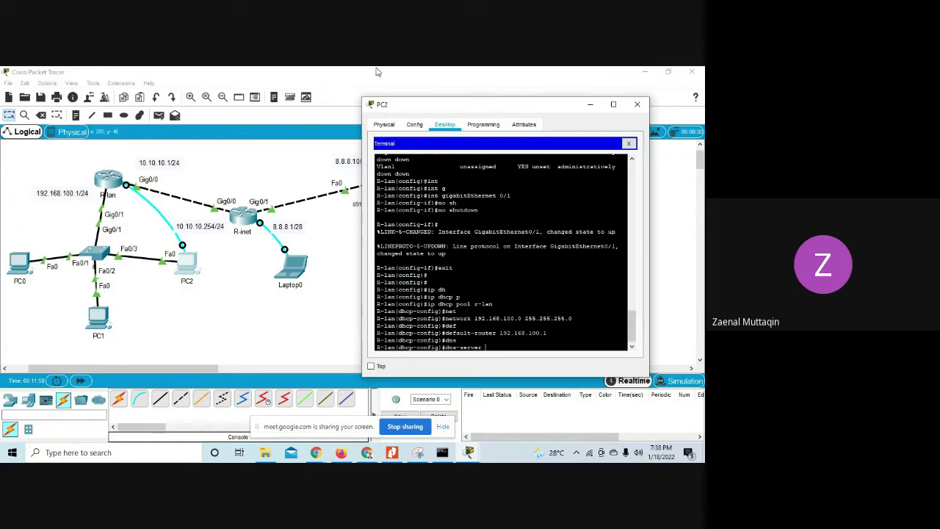
{"action": "left_click_drag", "start_coordinate": [410, 112], "coordinate": [486, 122]}
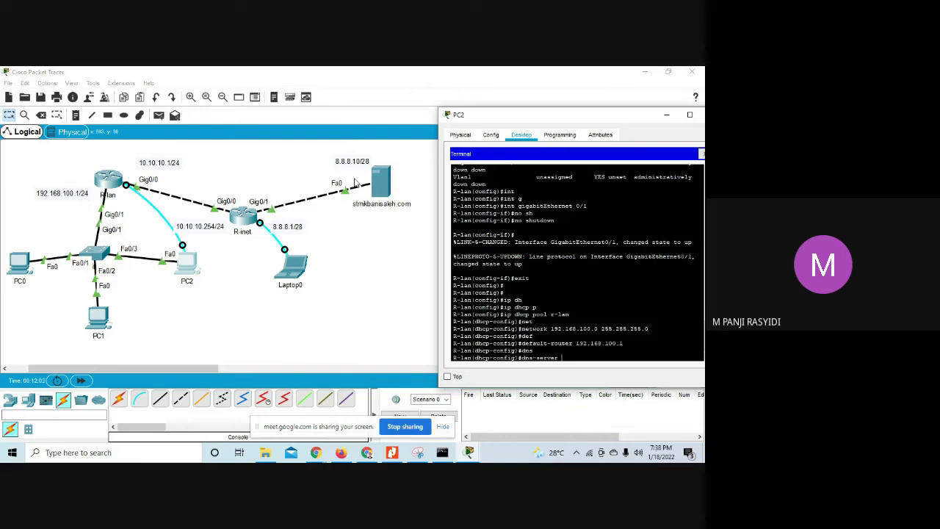
{"action": "type", "text": "8.8.8."}
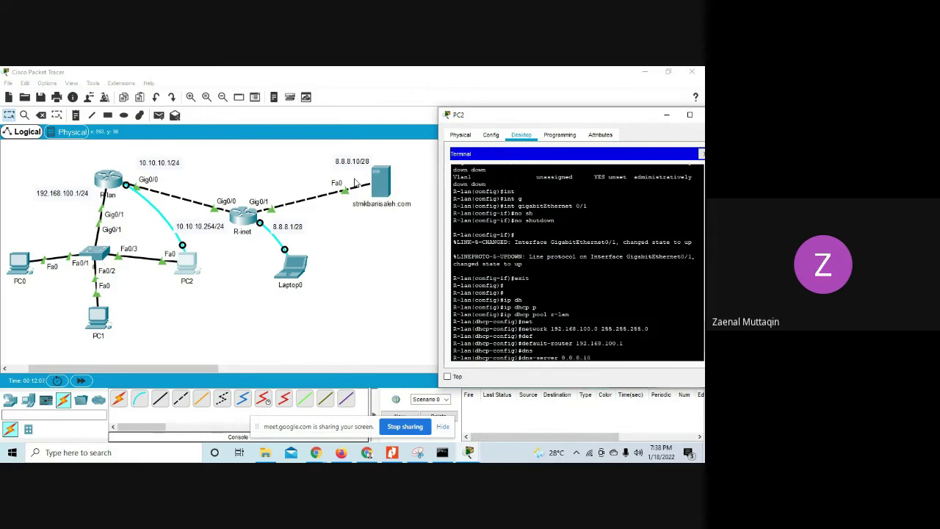
{"action": "type", "text": "10"}
{"action": "key", "text": "Return"}
{"action": "type", "text": "exit"}
{"action": "key", "text": "Return"}
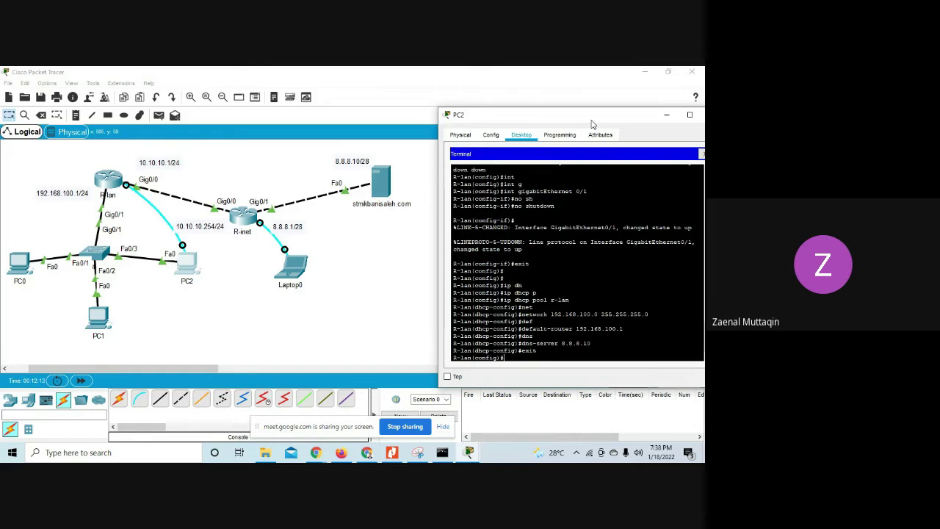
{"action": "left_click_drag", "start_coordinate": [591, 122], "coordinate": [459, 108]}
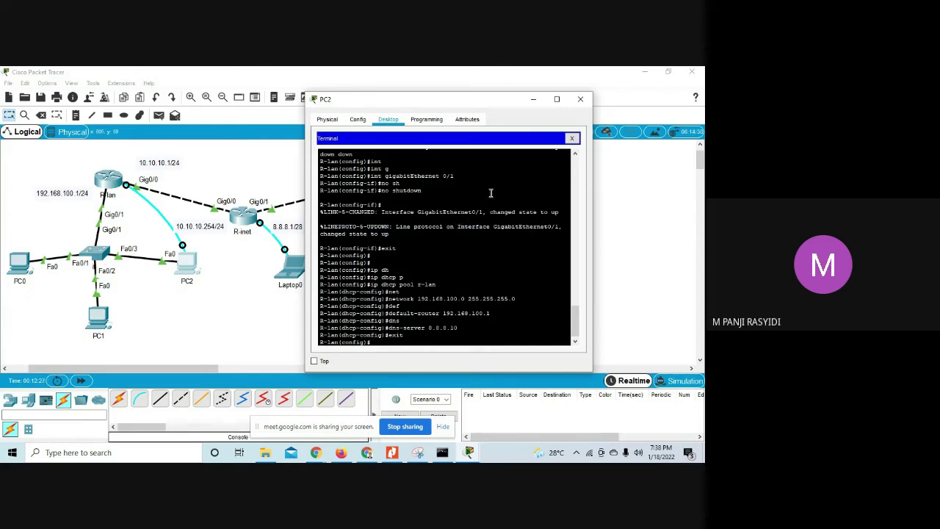
{"action": "left_click", "coordinate": [580, 98]}
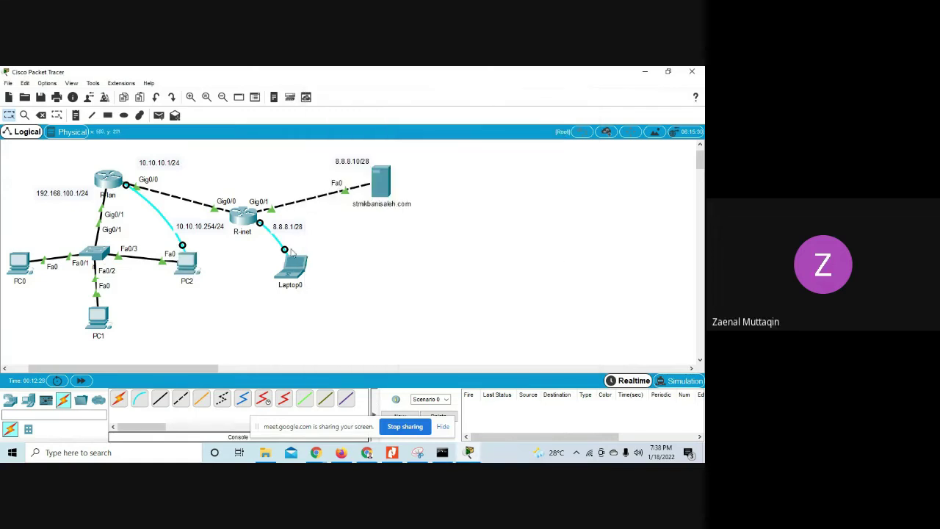
Step: Switch PC0's IPv4 configuration to DHCP so it requests an address from R-lan, and close its window
{"action": "left_click", "coordinate": [19, 261]}
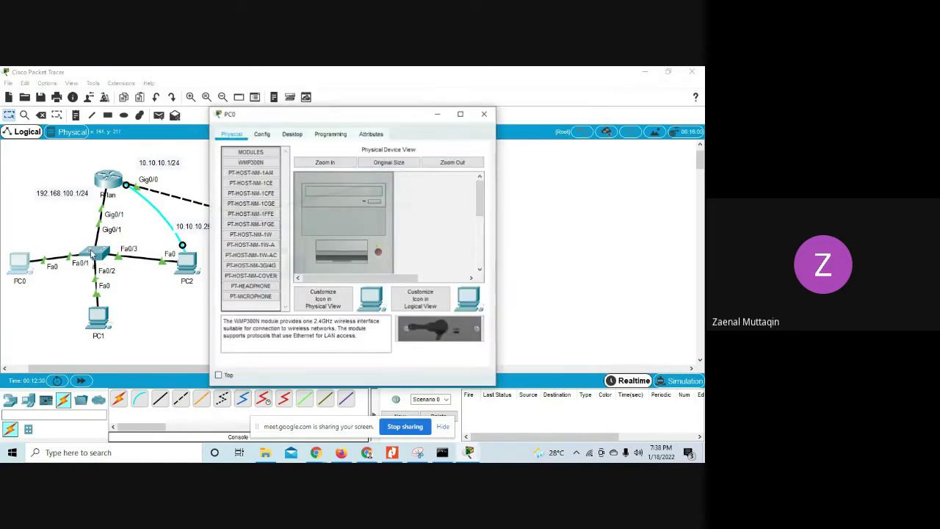
{"action": "left_click", "coordinate": [291, 134]}
{"action": "left_click", "coordinate": [262, 181]}
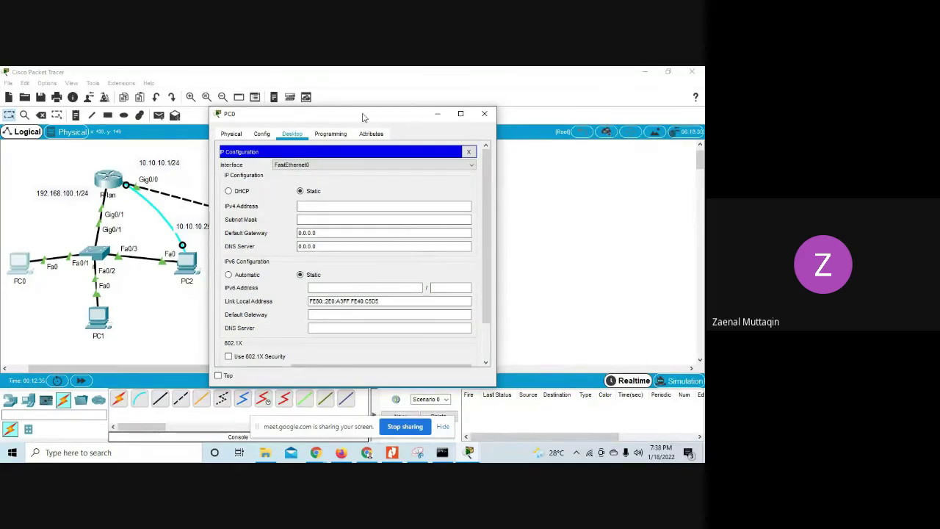
{"action": "left_click_drag", "start_coordinate": [355, 116], "coordinate": [528, 80]}
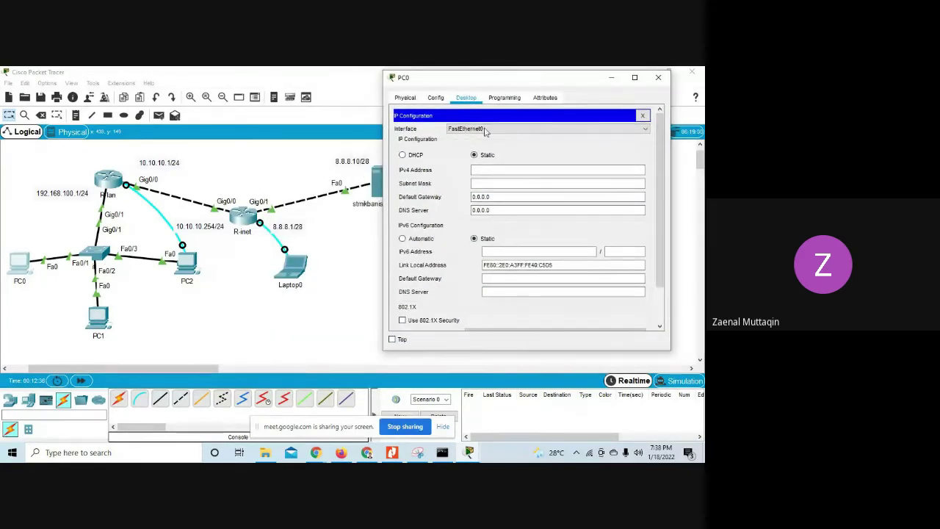
{"action": "left_click", "coordinate": [403, 155]}
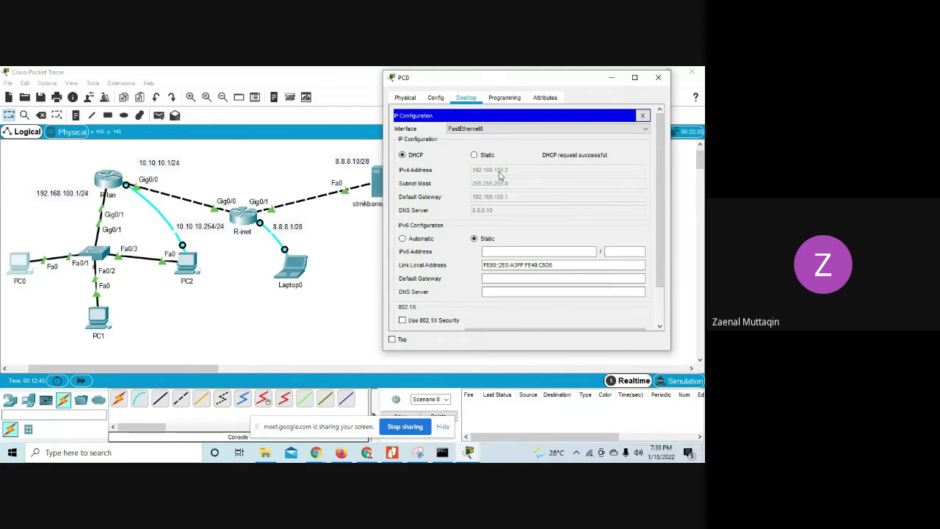
{"action": "left_click", "coordinate": [660, 79]}
Step: Switch PC1's IPv4 configuration to DHCP and close its window
{"action": "left_click", "coordinate": [110, 315]}
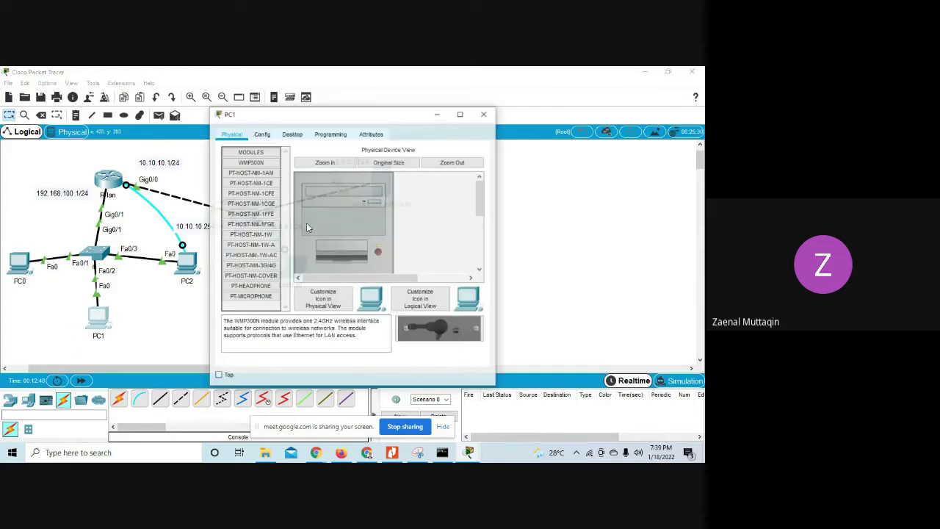
{"action": "left_click", "coordinate": [292, 133]}
{"action": "left_click_drag", "start_coordinate": [337, 117], "coordinate": [527, 84]}
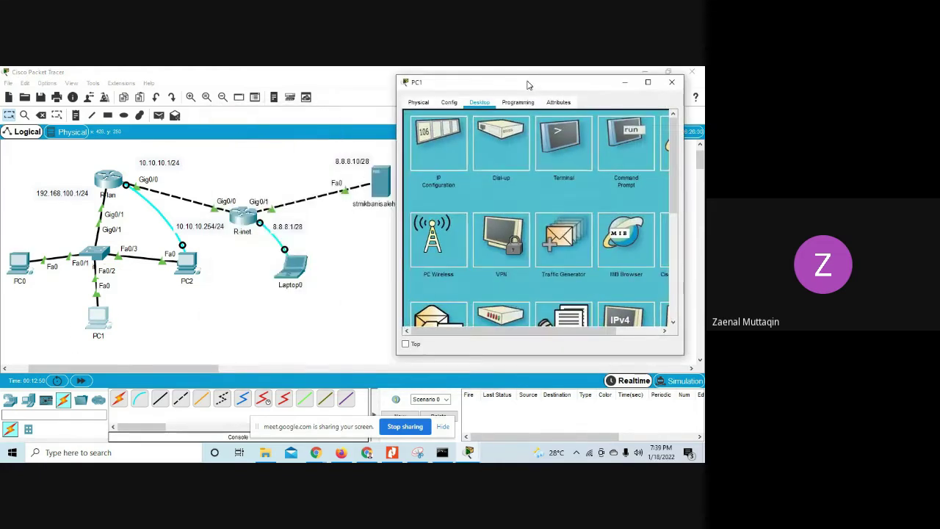
{"action": "left_click", "coordinate": [433, 163]}
{"action": "left_click", "coordinate": [428, 161]}
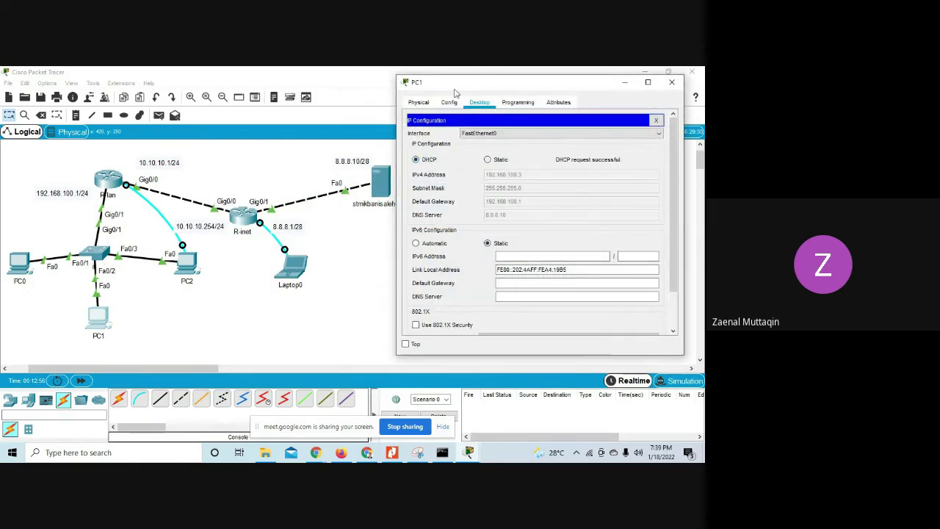
{"action": "left_click", "coordinate": [671, 82]}
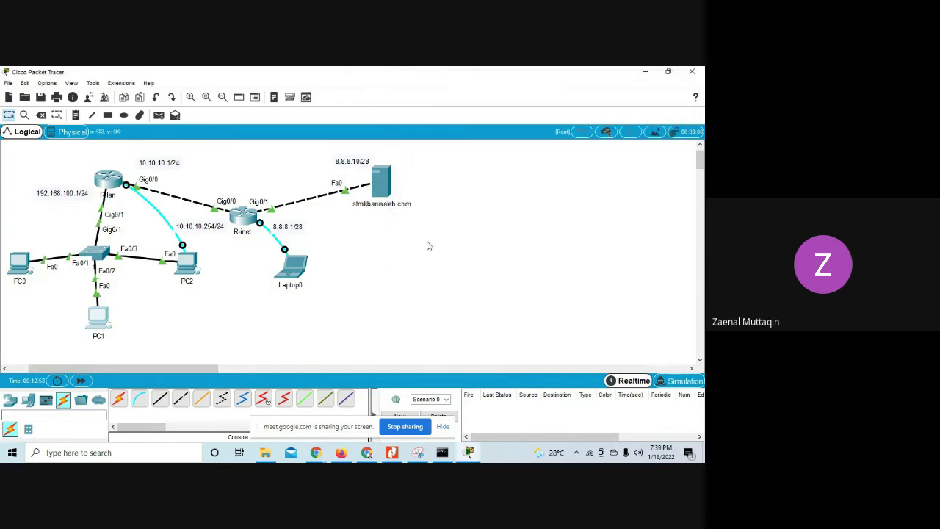
Step: Set PC2's FastEthernet0 to obtain its IPv4 settings through DHCP and close its window
{"action": "left_click", "coordinate": [187, 264]}
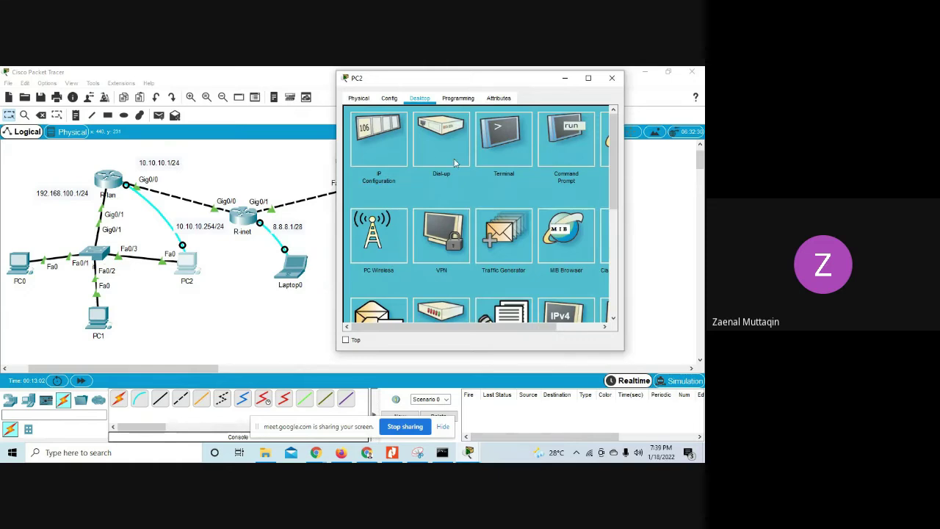
{"action": "left_click", "coordinate": [397, 158]}
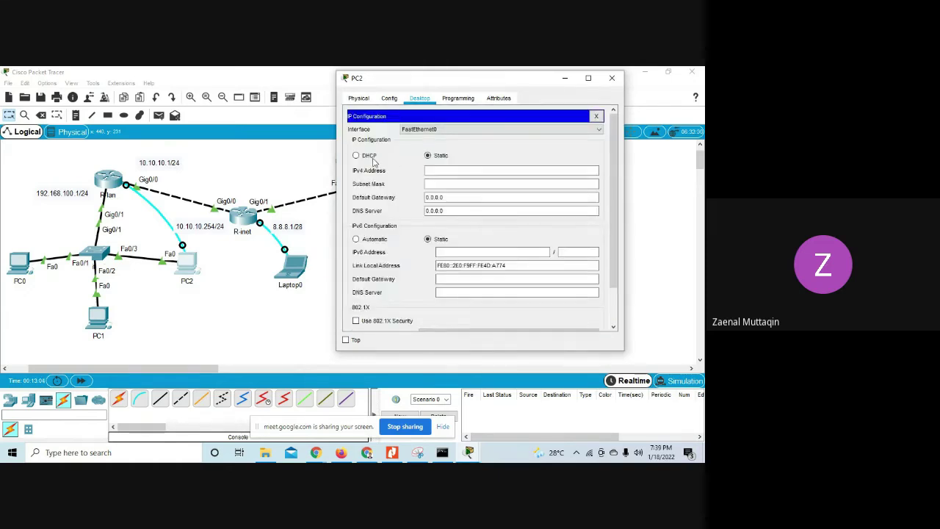
{"action": "left_click", "coordinate": [376, 162]}
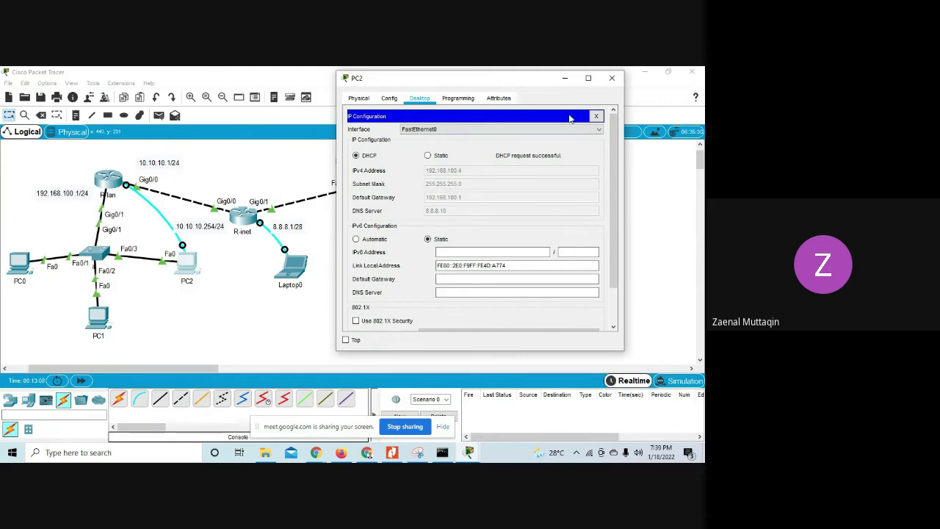
{"action": "left_click", "coordinate": [612, 78]}
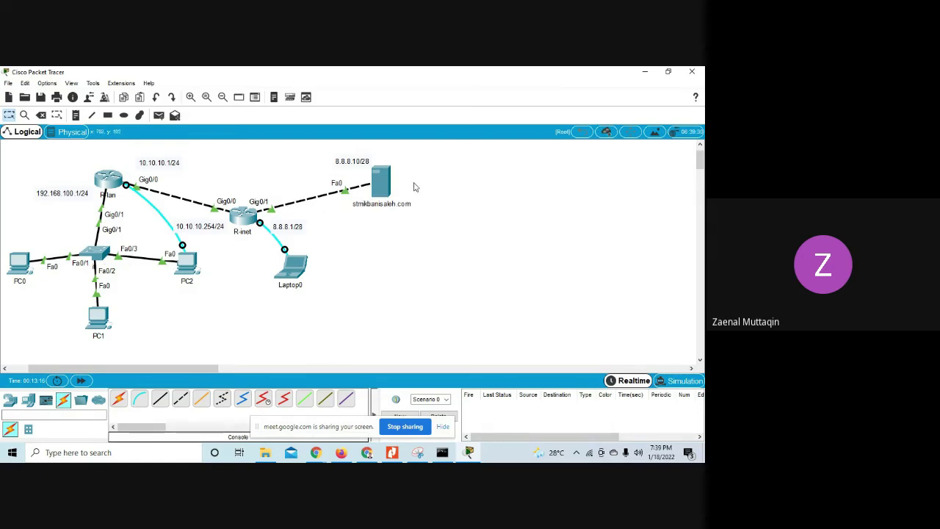
Step: Turn on the server's DNS service and add an A record mapping stmikbanisaleh.com to 8.8.8.10
{"action": "left_click", "coordinate": [381, 184]}
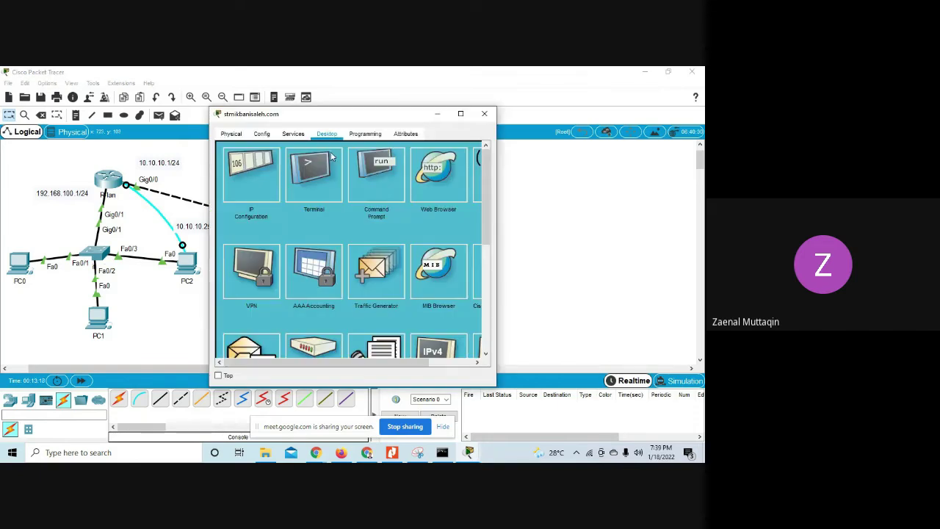
{"action": "left_click", "coordinate": [293, 132]}
{"action": "left_click_drag", "start_coordinate": [292, 121], "coordinate": [475, 86]}
{"action": "left_click", "coordinate": [433, 166]}
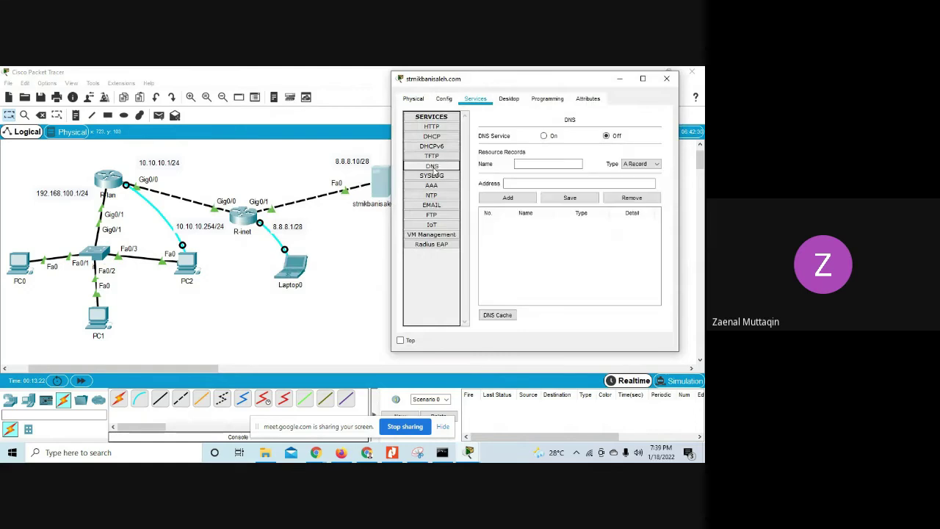
{"action": "left_click", "coordinate": [530, 165]}
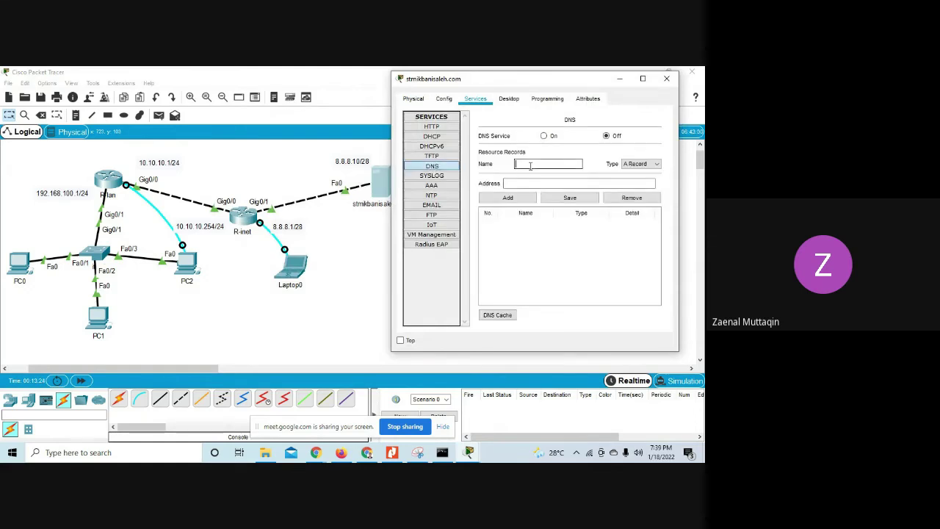
{"action": "type", "text": "stmikbanisaleh.com"}
{"action": "left_click", "coordinate": [547, 184]}
{"action": "type", "text": "8.8.8.10"}
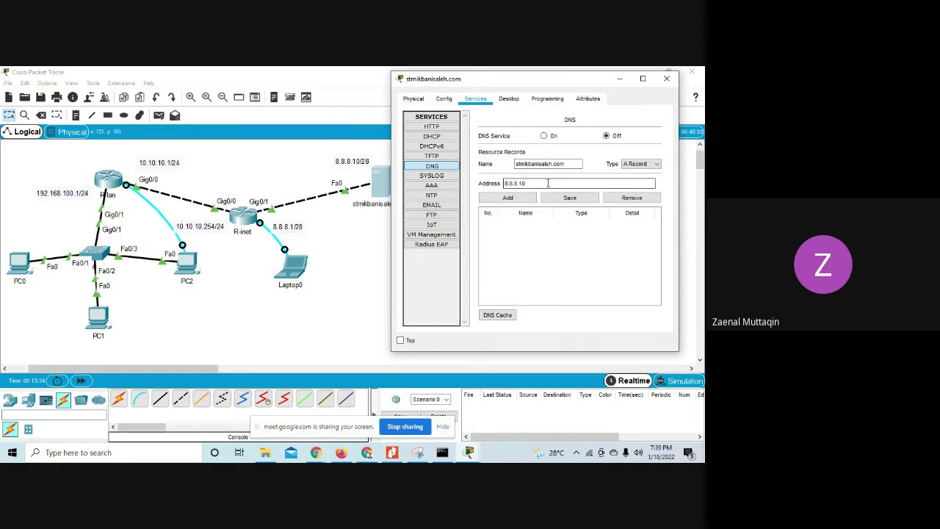
{"action": "left_click", "coordinate": [544, 136]}
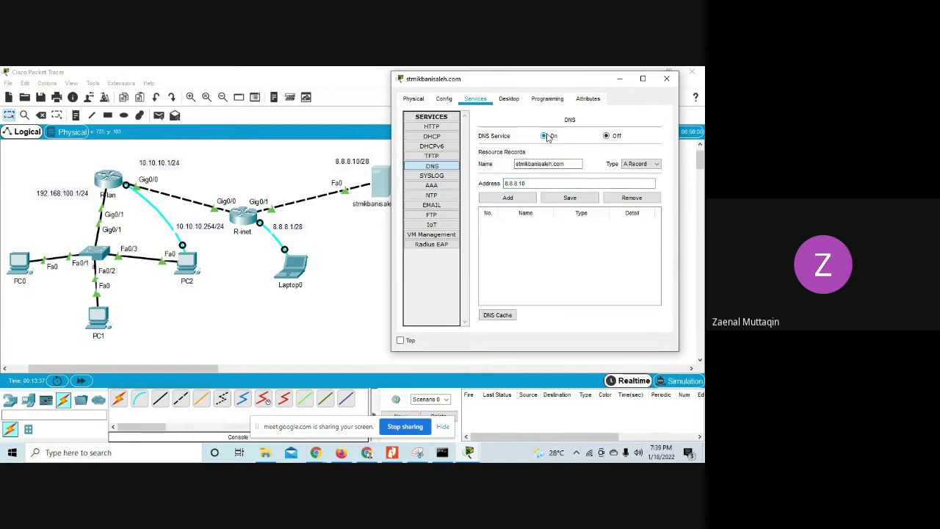
{"action": "left_click", "coordinate": [523, 199]}
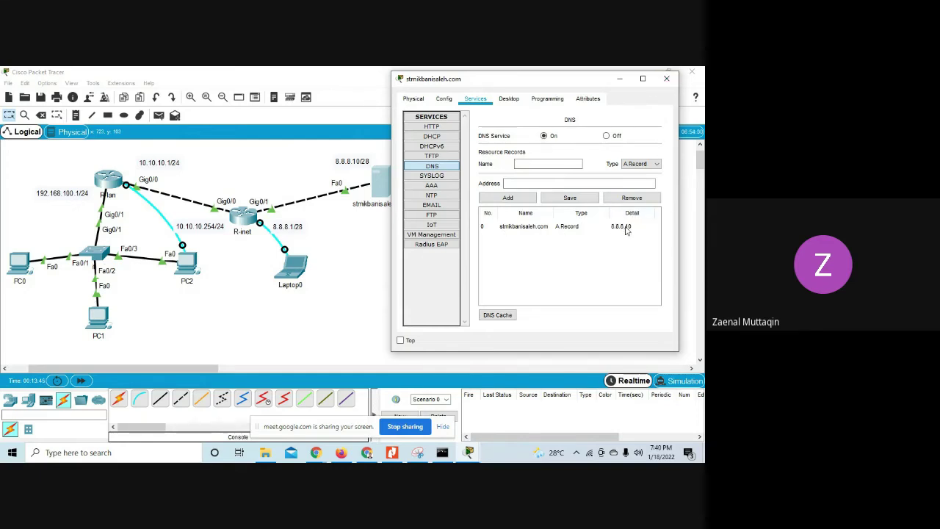
{"action": "left_click", "coordinate": [666, 78]}
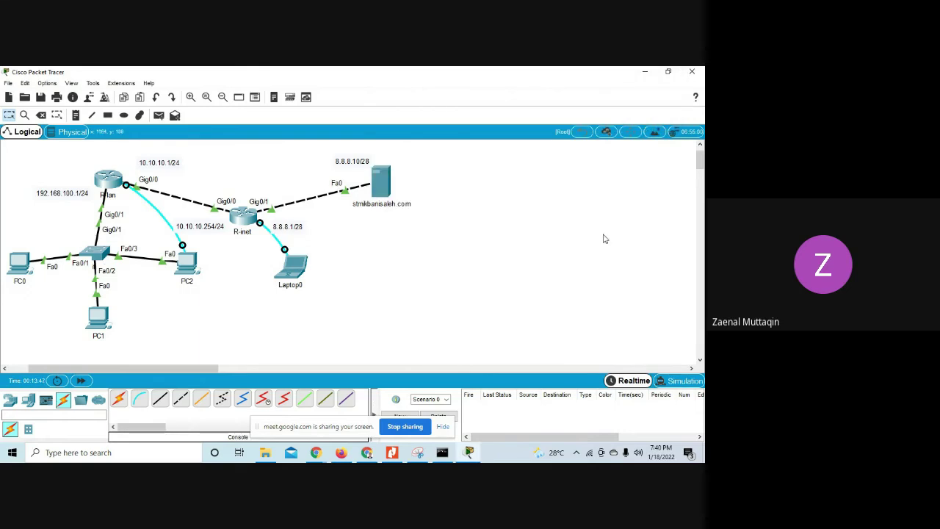
Step: Ping 8.8.8.1 from PC0's command prompt to test the connection to R-inet
{"action": "left_click", "coordinate": [22, 265]}
{"action": "left_click_drag", "start_coordinate": [255, 123], "coordinate": [434, 99]}
{"action": "left_click", "coordinate": [614, 154]}
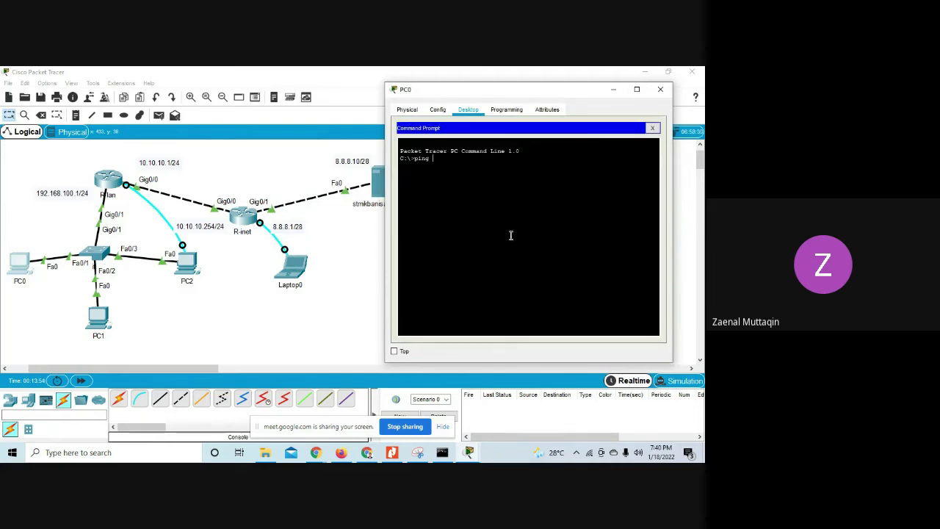
{"action": "type", "text": "ping 8.8.8.1"}
{"action": "key", "text": "Return"}
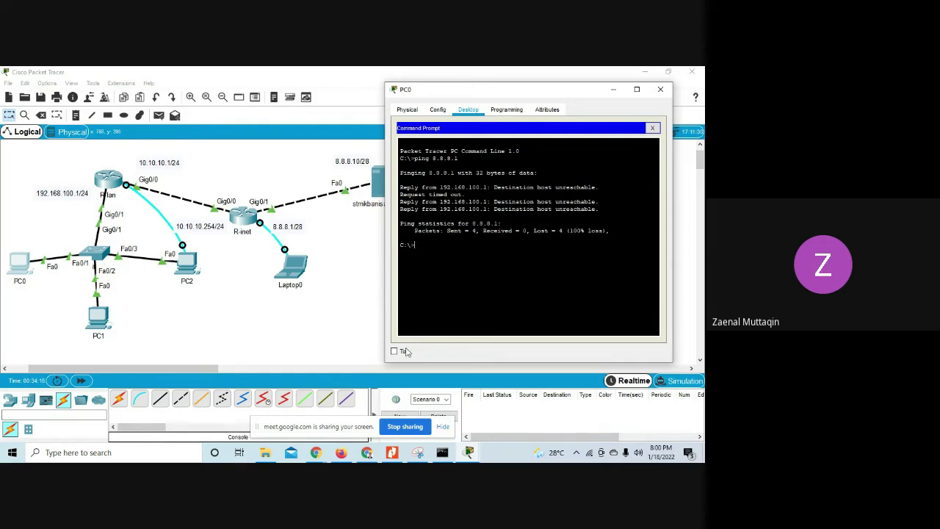
Step: Switch to the PERTEMUAN 12 guide in Nitro Pro, review its static NAT section and addressing table, and return to Packet Tracer
{"action": "left_click", "coordinate": [392, 452]}
{"action": "scroll", "coordinate": [374, 333], "scroll_direction": "down", "scroll_amount": 5}
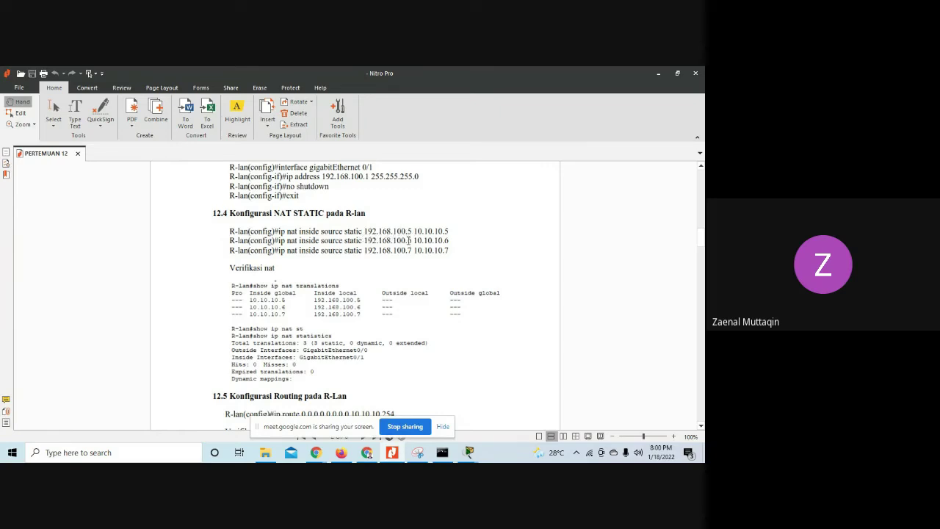
{"action": "scroll", "coordinate": [410, 250], "scroll_direction": "up", "scroll_amount": 10}
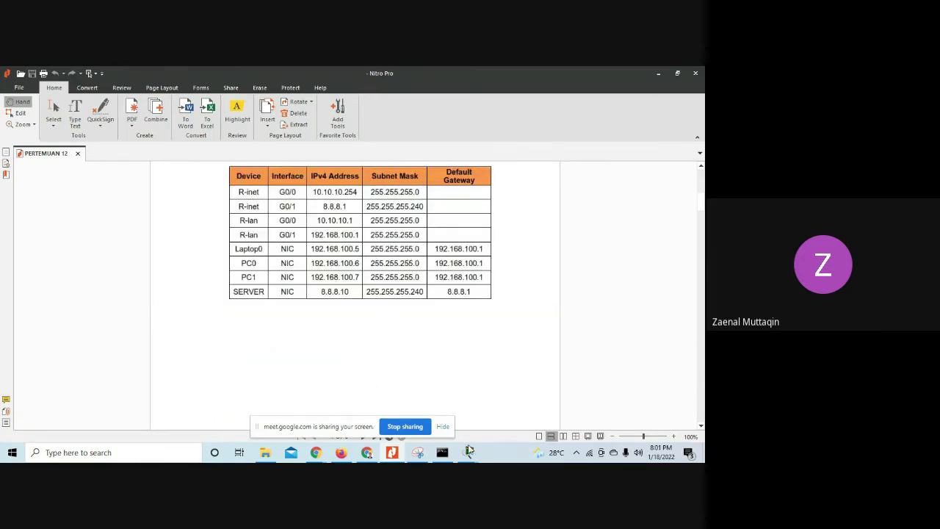
{"action": "mouse_move", "coordinate": [469, 452]}
{"action": "left_click", "coordinate": [434, 374]}
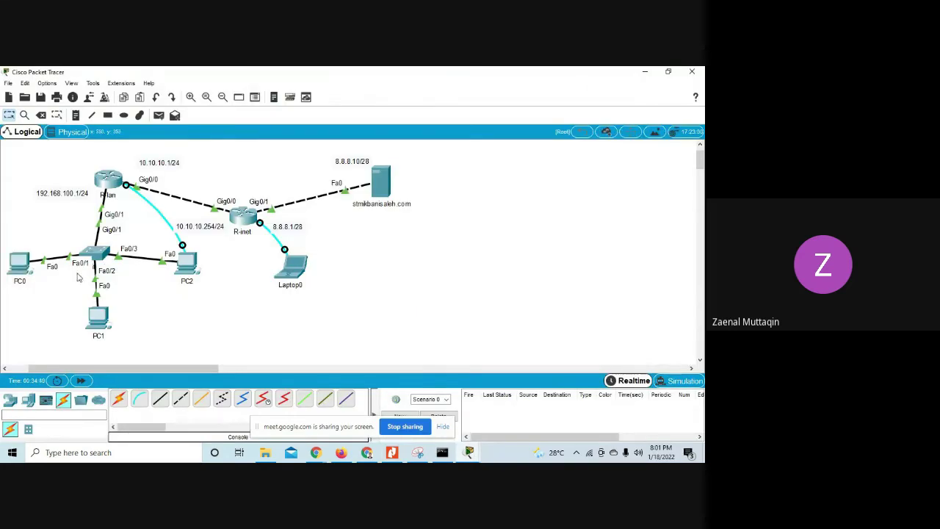
Step: Check the IPv4 addresses that PC0, PC1 and PC2 received in their IP configurations, closing each window
{"action": "left_click", "coordinate": [27, 262]}
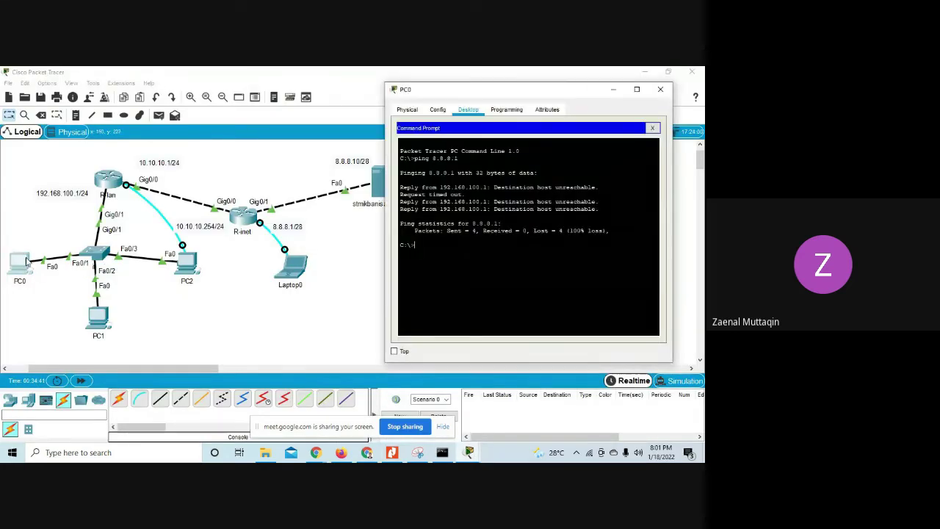
{"action": "left_click", "coordinate": [651, 127]}
{"action": "left_click", "coordinate": [426, 143]}
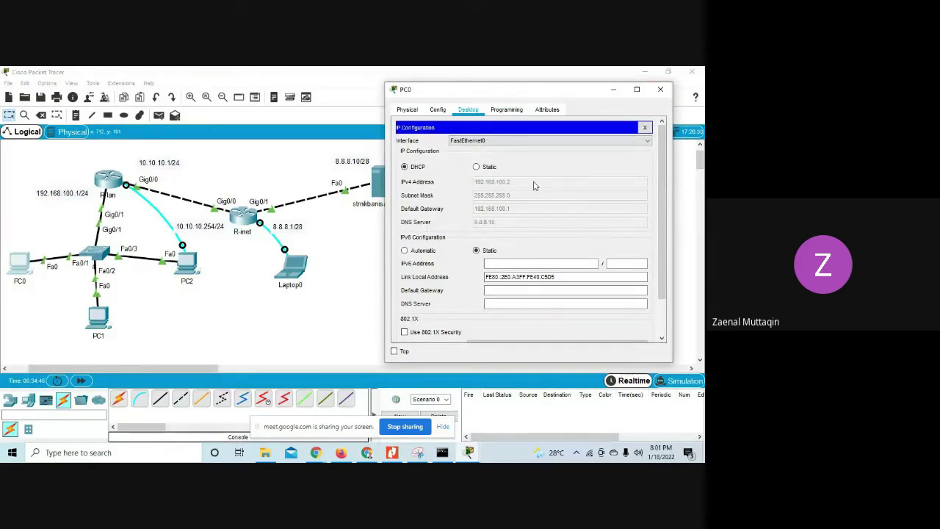
{"action": "left_click", "coordinate": [660, 89]}
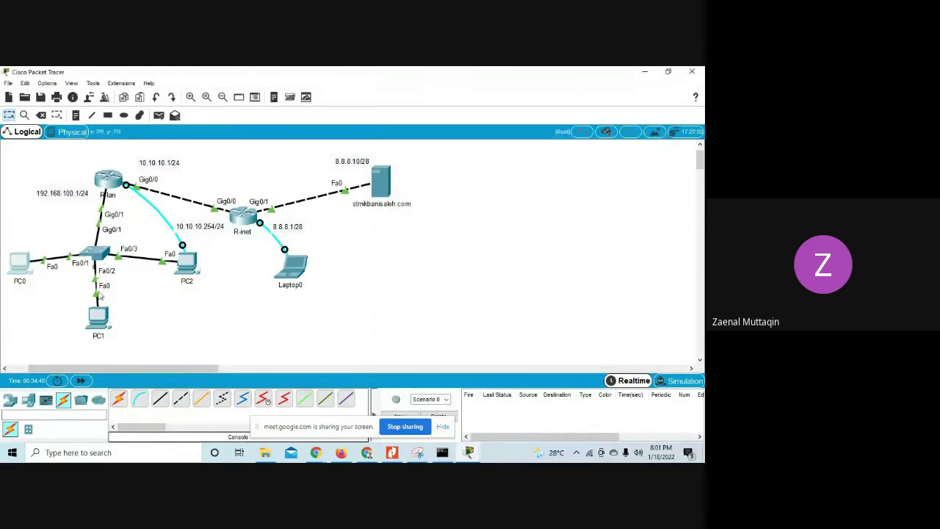
{"action": "left_click", "coordinate": [98, 318]}
{"action": "left_click", "coordinate": [254, 175]}
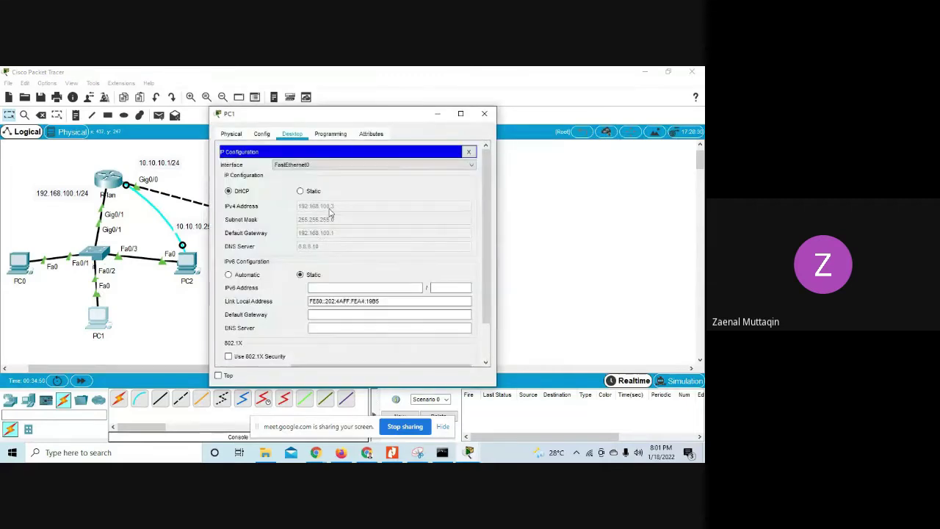
{"action": "left_click", "coordinate": [481, 116]}
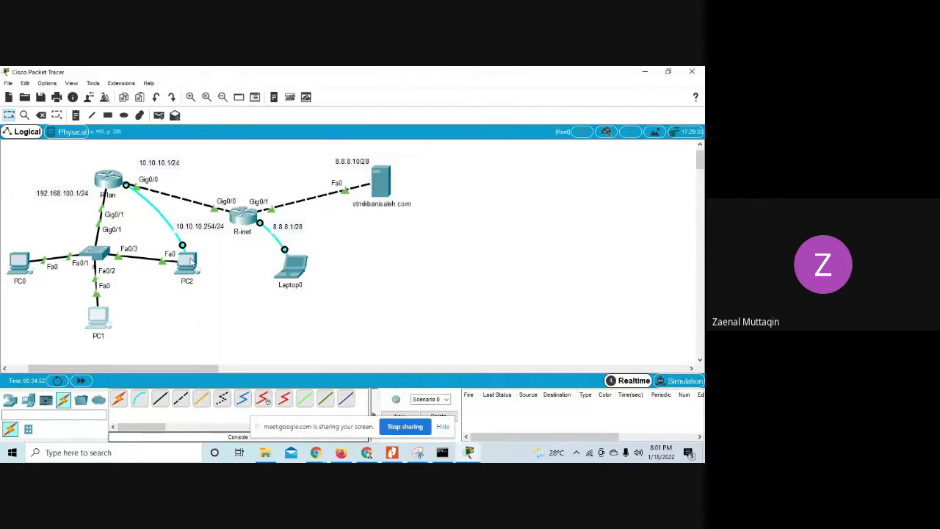
{"action": "left_click", "coordinate": [187, 261]}
{"action": "left_click", "coordinate": [254, 179]}
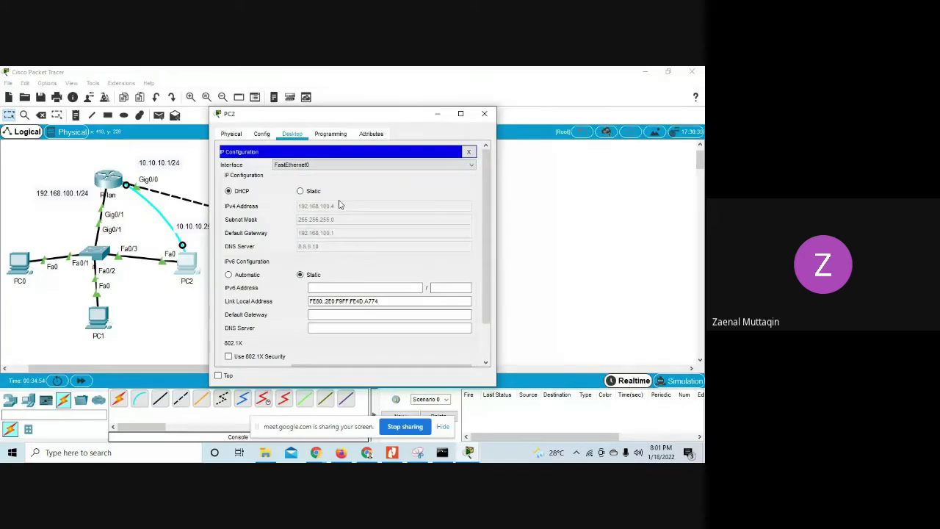
{"action": "left_click", "coordinate": [484, 113]}
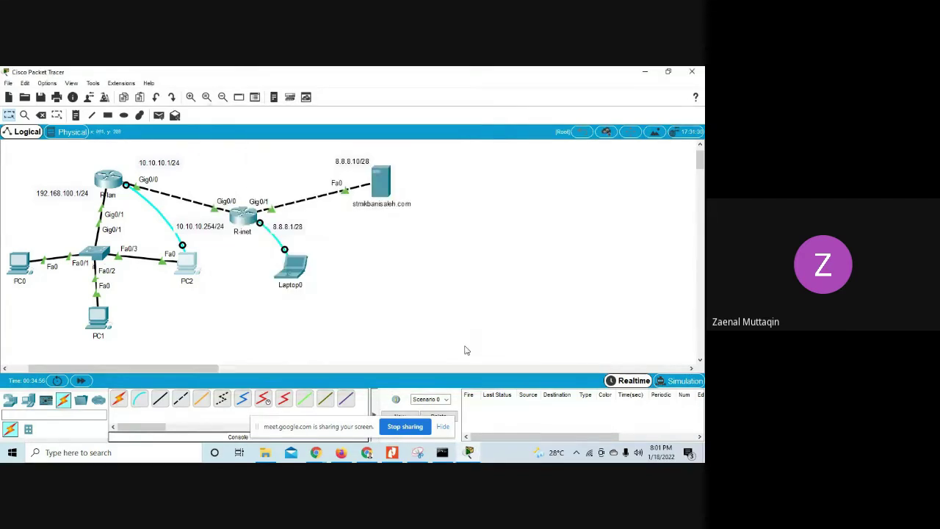
Step: Review the static NAT commands for R-lan in the Nitro Pro guide and return to the Packet Tracer topology
{"action": "left_click", "coordinate": [389, 454]}
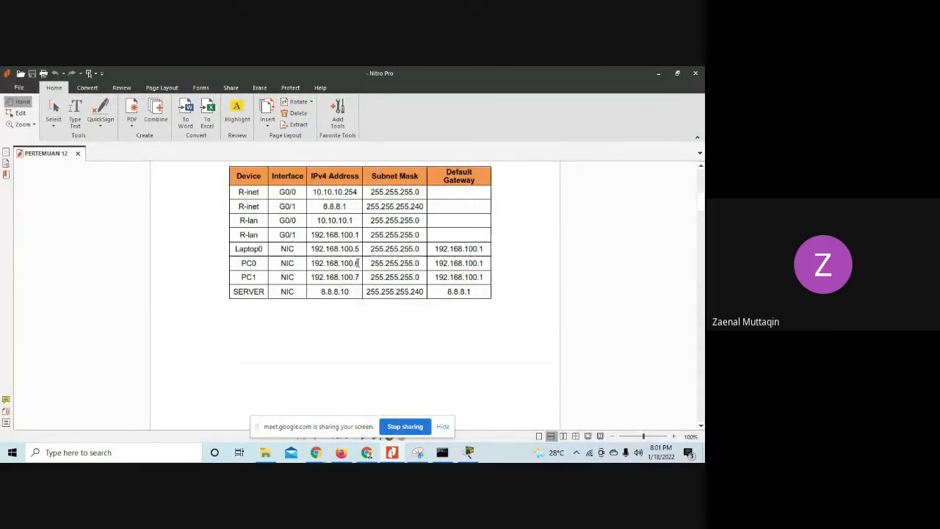
{"action": "scroll", "coordinate": [375, 327], "scroll_direction": "down", "scroll_amount": 5}
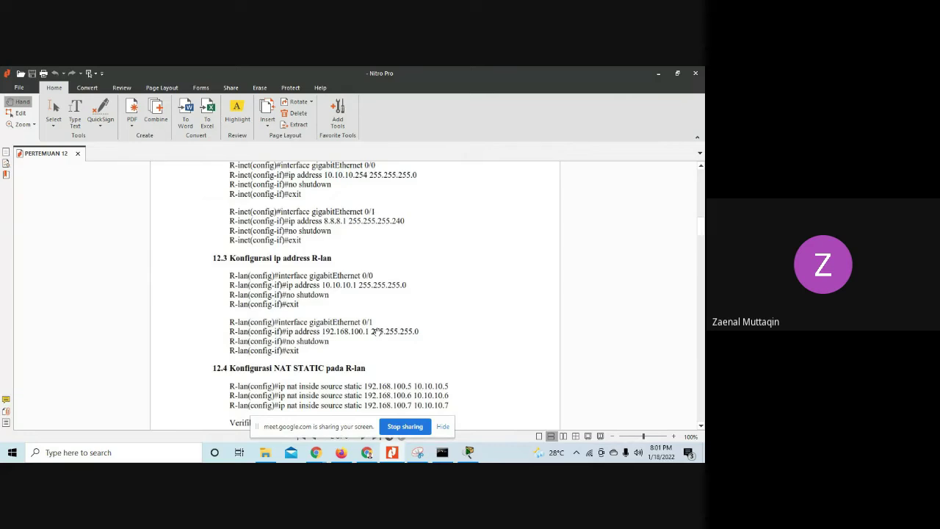
{"action": "scroll", "coordinate": [374, 331], "scroll_direction": "down", "scroll_amount": 3}
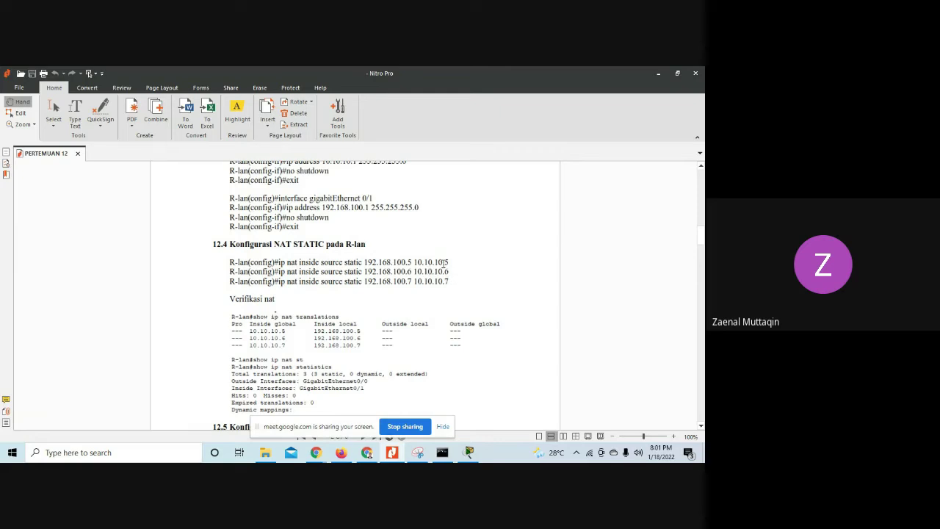
{"action": "left_click", "coordinate": [469, 453]}
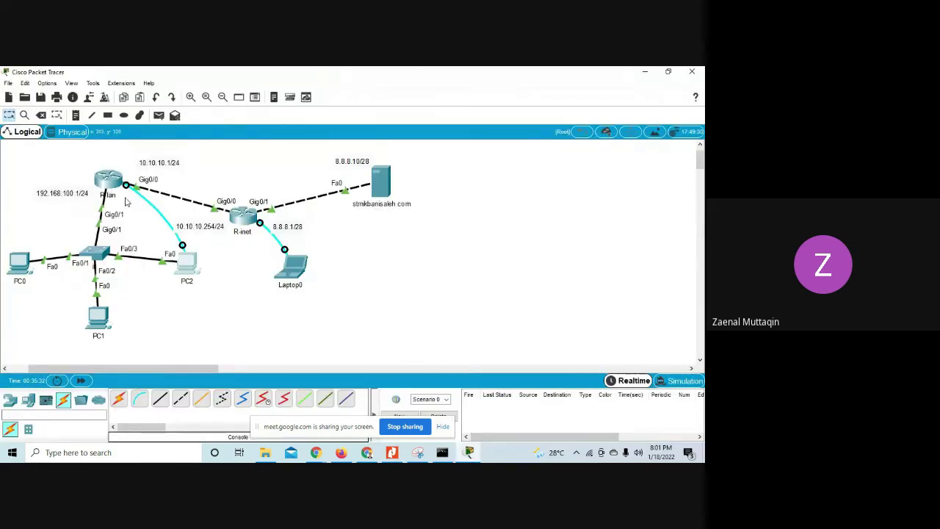
Step: Open the R-lan console session from PC2's terminal, keeping the default port settings
{"action": "left_click", "coordinate": [187, 261]}
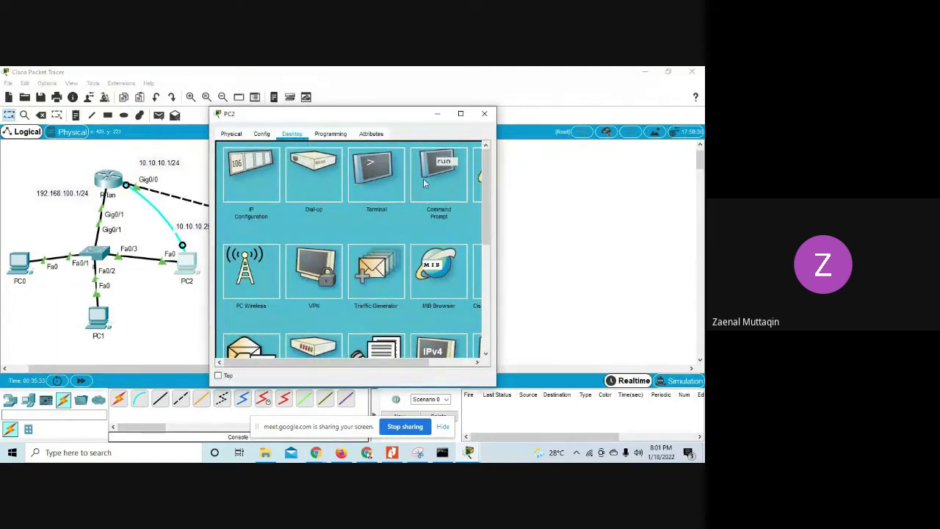
{"action": "left_click", "coordinate": [424, 183]}
{"action": "left_click", "coordinate": [476, 152]}
{"action": "left_click", "coordinate": [360, 188]}
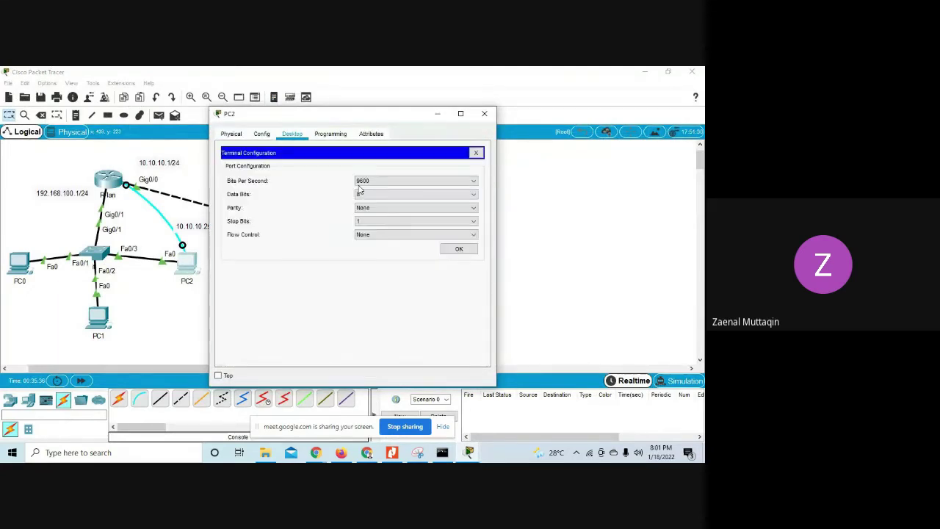
{"action": "left_click", "coordinate": [459, 249]}
{"action": "key", "text": "Return"}
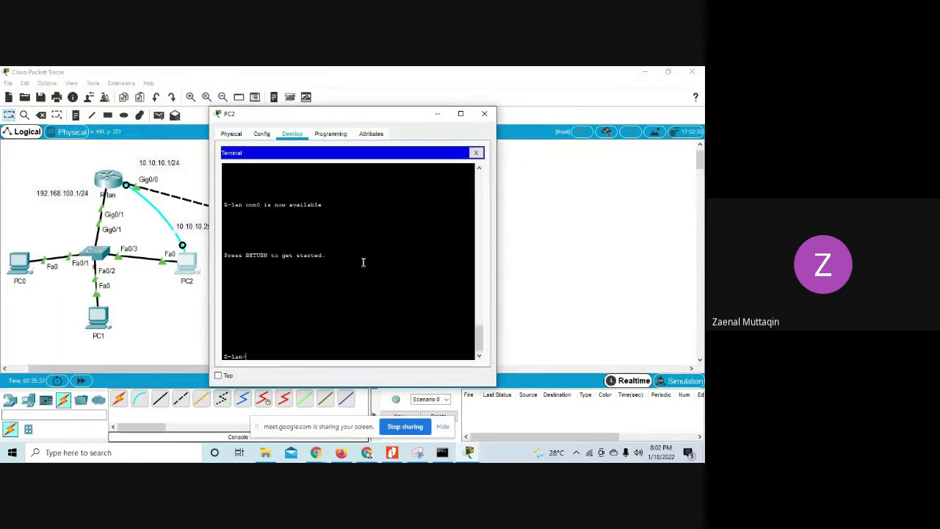
Step: Enter global configuration mode on R-lan and move the PC2 window clear of the topology
{"action": "type", "text": "en"}
{"action": "key", "text": "Tab"}
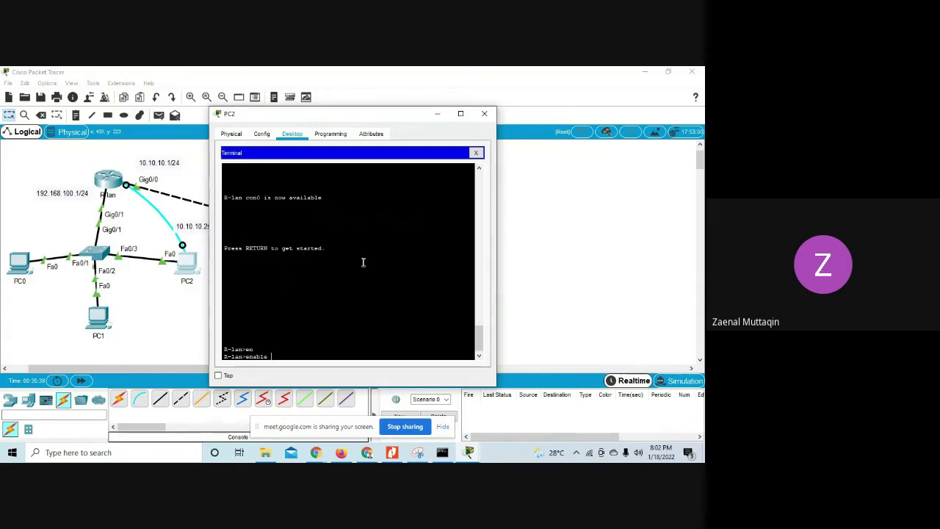
{"action": "key", "text": "Return"}
{"action": "type", "text": "conf"}
{"action": "key", "text": "Tab"}
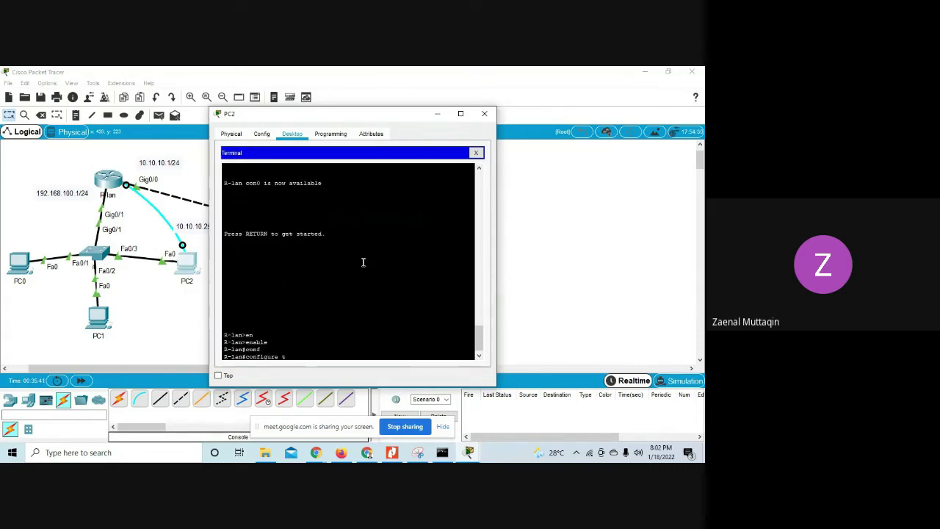
{"action": "type", "text": "t"}
{"action": "key", "text": "Tab"}
{"action": "key", "text": "Return"}
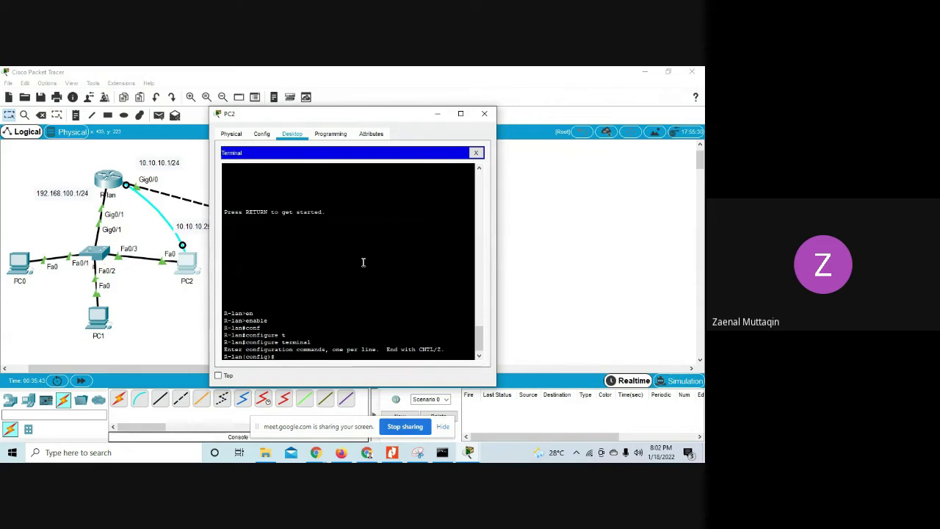
{"action": "left_click_drag", "start_coordinate": [363, 121], "coordinate": [556, 96]}
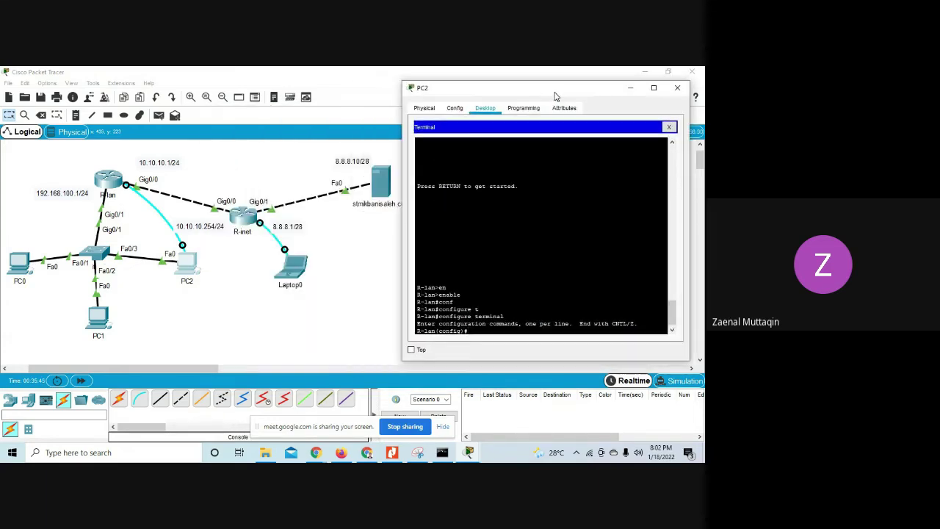
Step: Check the static NAT commands in the Nitro Pro guide, and on R-lan map inside address 192.168.100.2 to 10.10.10.2 with ip nat inside source static
{"action": "left_click", "coordinate": [392, 454]}
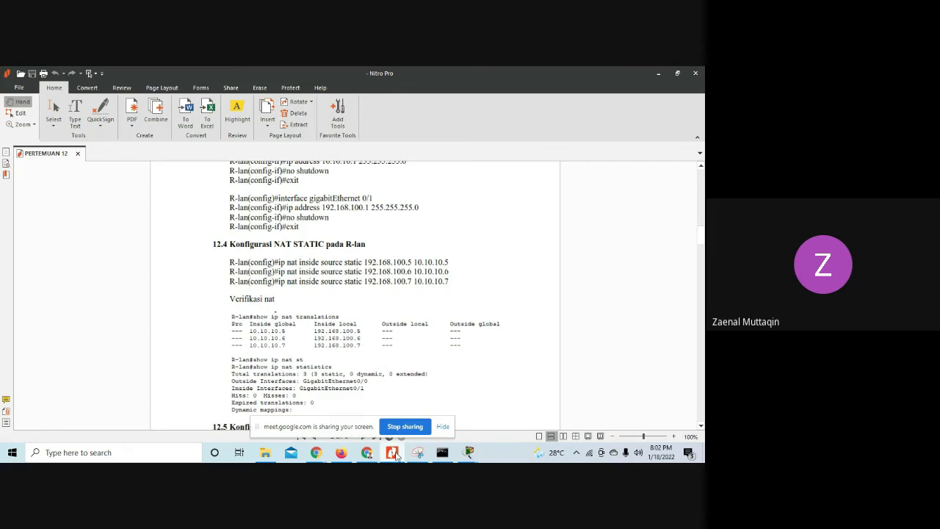
{"action": "left_click", "coordinate": [470, 452]}
{"action": "type", "text": "ip na"}
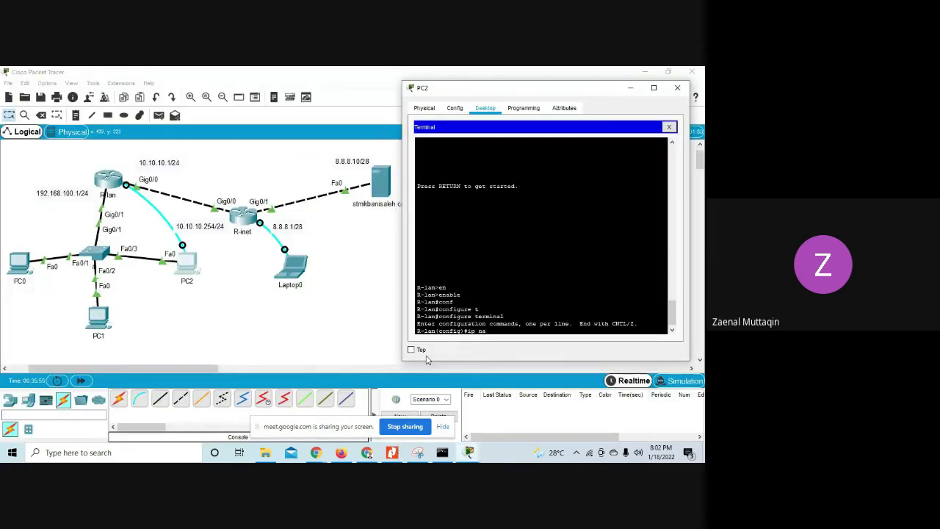
{"action": "type", "text": "t in"}
{"action": "key", "text": "Tab"}
{"action": "type", "text": "s"}
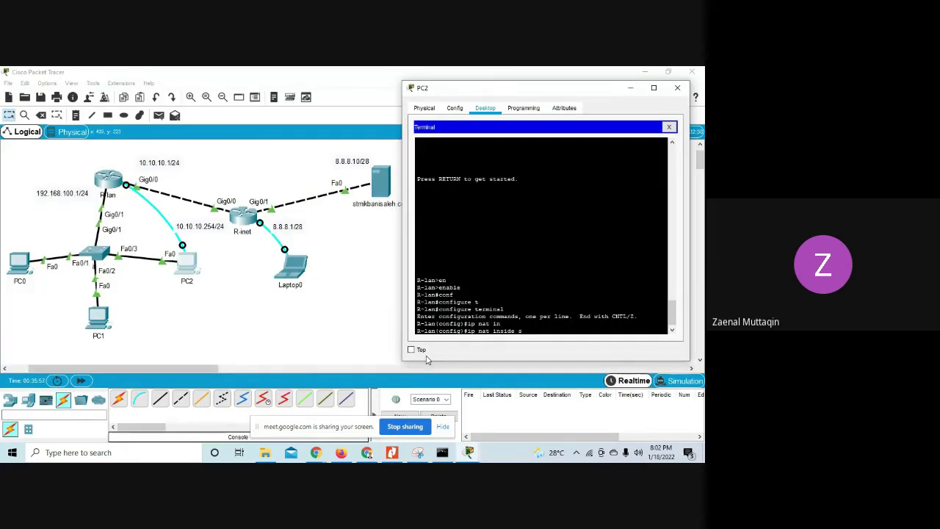
{"action": "type", "text": "o"}
{"action": "key", "text": "Tab"}
{"action": "type", "text": "st"}
{"action": "key", "text": "Tab"}
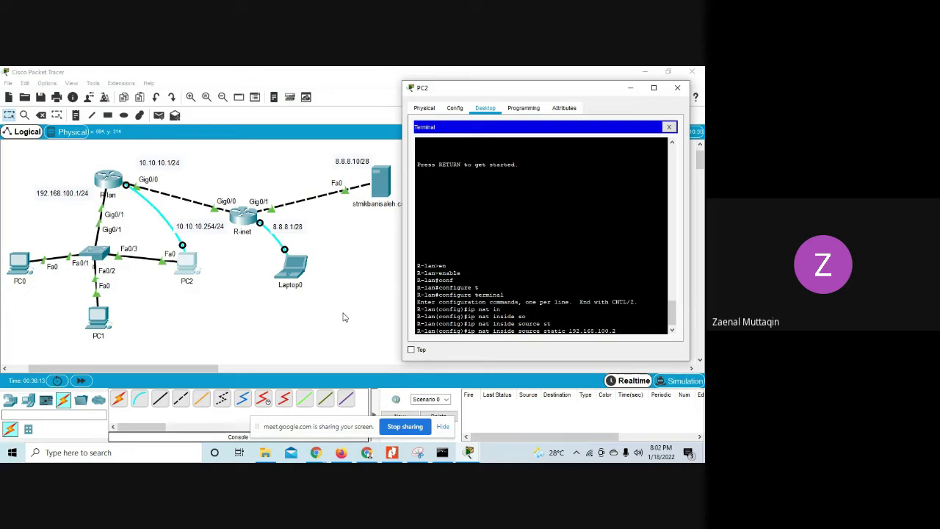
{"action": "type", "text": "0.10.10."}
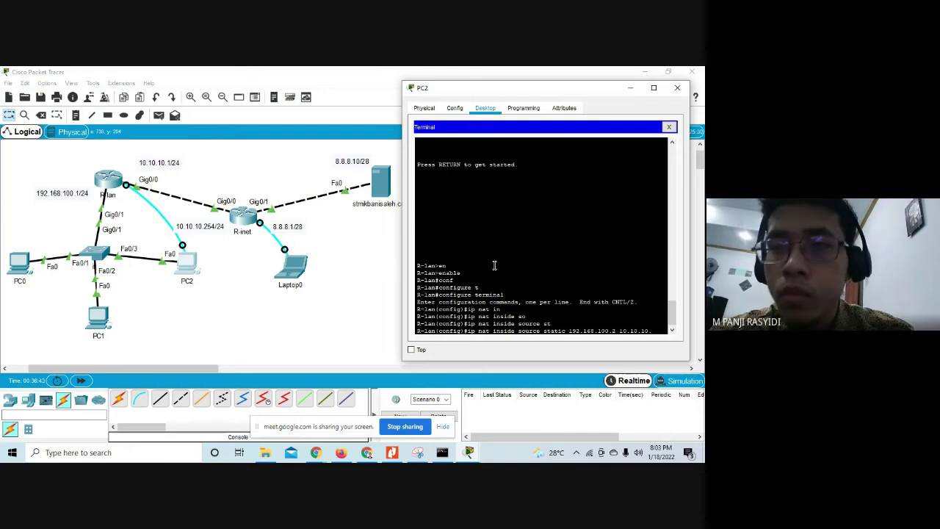
{"action": "type", "text": "2"}
{"action": "key", "text": "Return"}
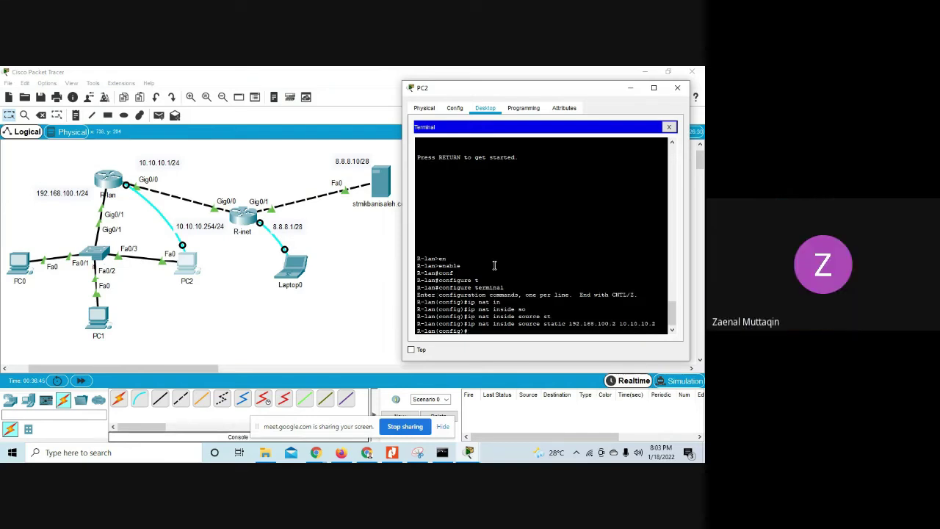
Step: Reuse the static NAT command on R-lan to map inside address 192.168.100.3 to 10.10.10.3
{"action": "key", "text": "Up"}
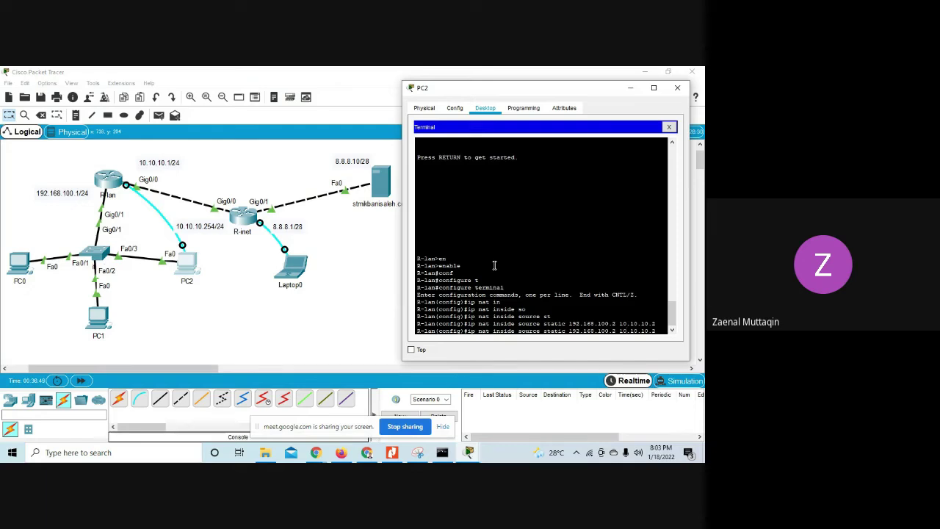
{"action": "key", "text": "BackSpace"}
{"action": "type", "text": "3"}
{"action": "key", "text": "Right"}
{"action": "key", "text": "Right"}
{"action": "key", "text": "Right"}
{"action": "key", "text": "Right"}
{"action": "key", "text": "Right"}
{"action": "key", "text": "Right"}
{"action": "key", "text": "Right"}
{"action": "key", "text": "Right"}
{"action": "key", "text": "Right"}
{"action": "key", "text": "BackSpace"}
{"action": "type", "text": "3"}
{"action": "key", "text": "Return"}
Step: Add a third static NAT mapping on R-lan from 192.168.100.4 to 10.10.10.4
{"action": "key", "text": "Up"}
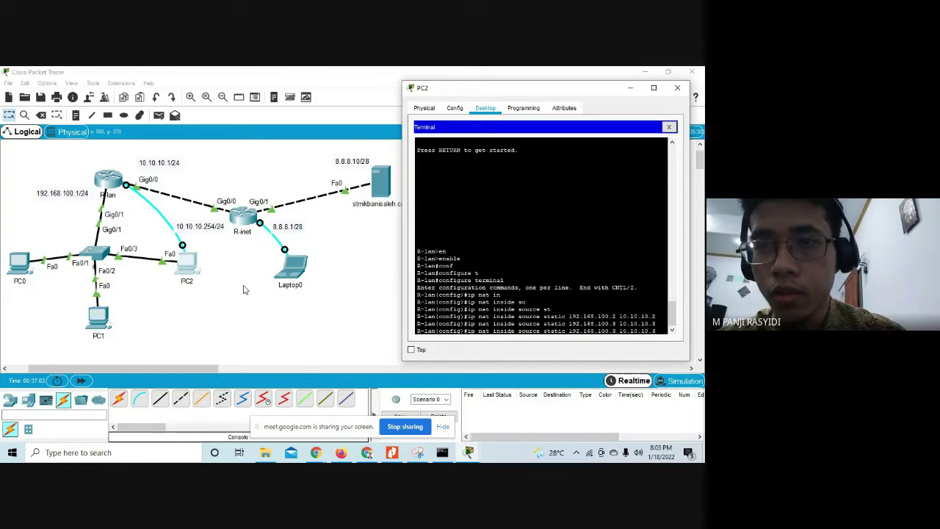
{"action": "key", "text": "BackSpace"}
{"action": "type", "text": "4"}
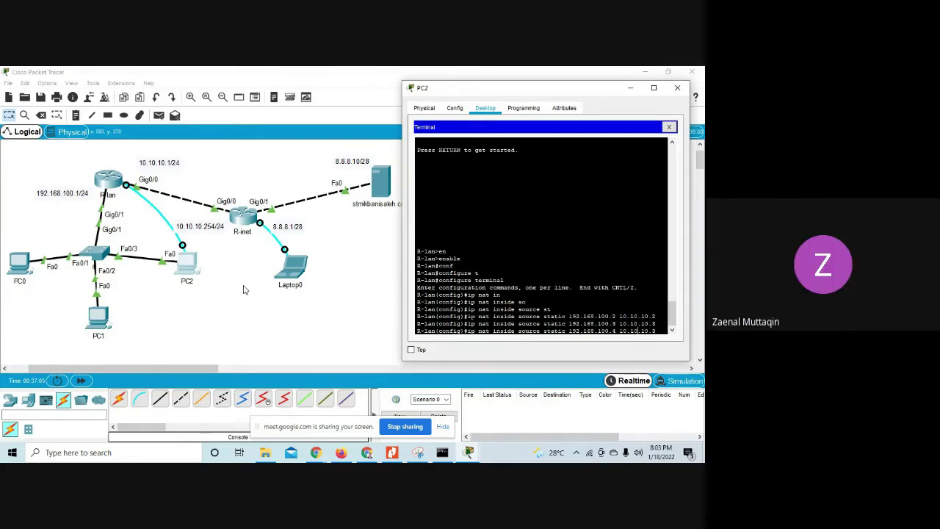
{"action": "key", "text": "BackSpace"}
{"action": "type", "text": "4"}
{"action": "key", "text": "Return"}
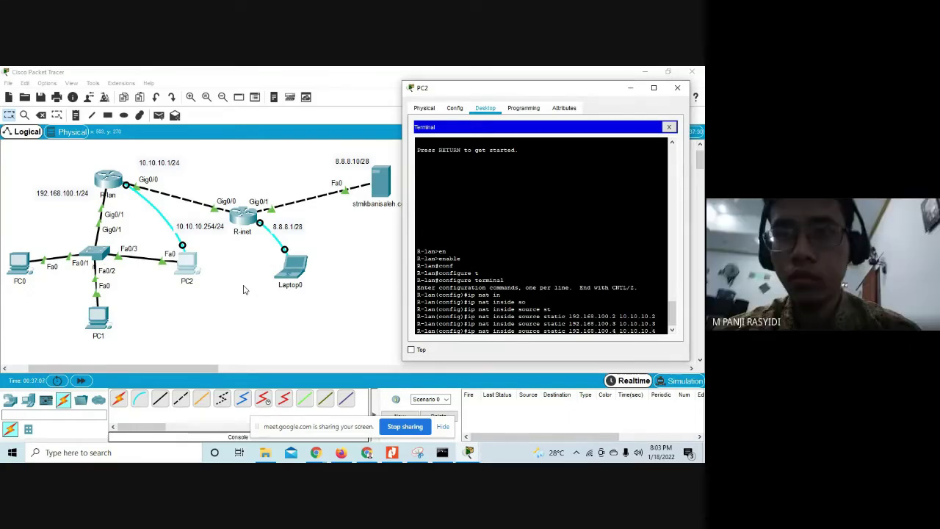
Step: Switch to the Google Meet call to check on the participants, and return to PC2's terminal in Packet Tracer
{"action": "left_click", "coordinate": [316, 453]}
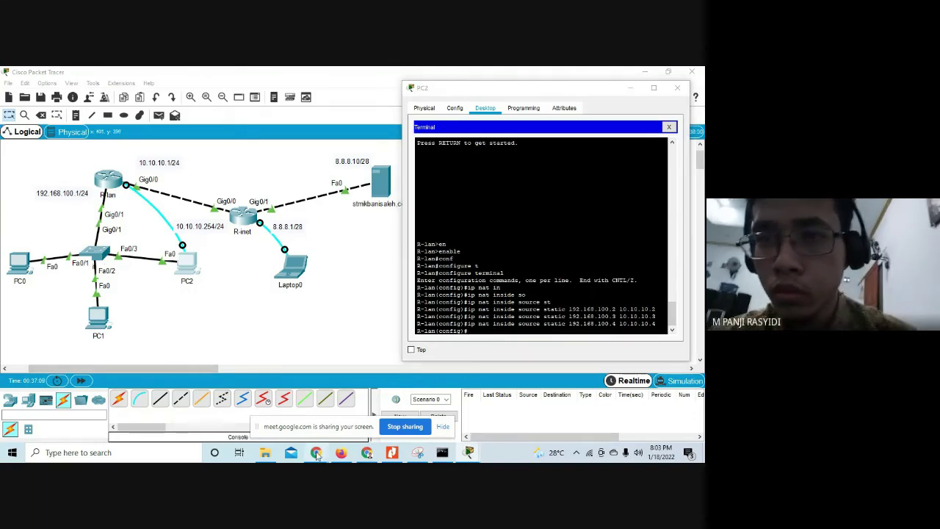
{"action": "left_click", "coordinate": [299, 384]}
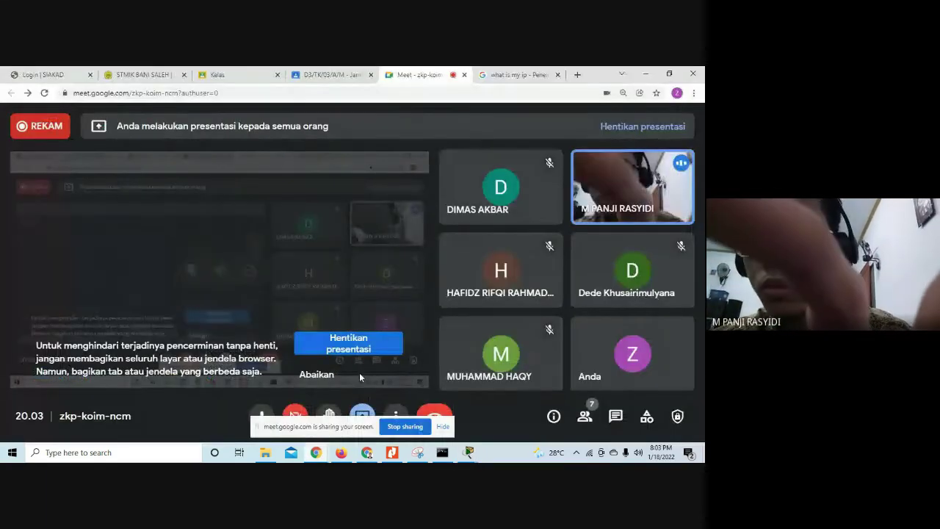
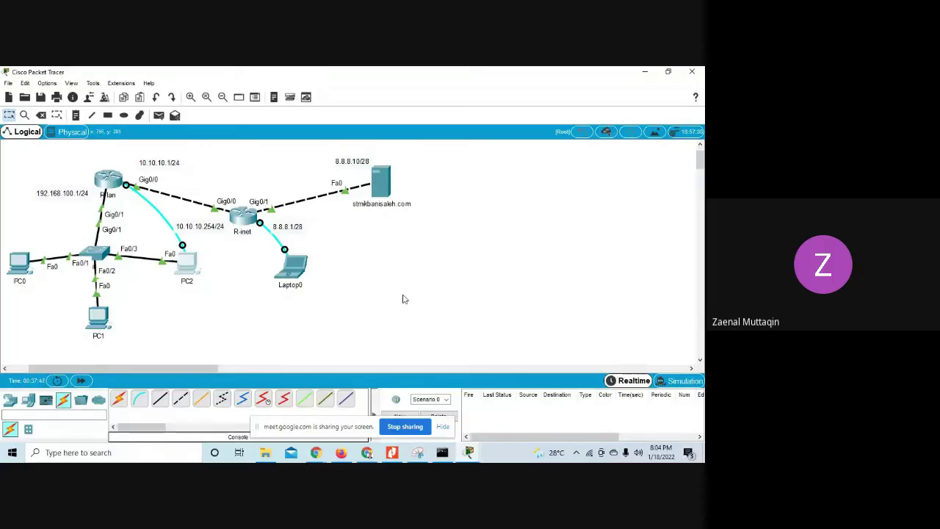
{"action": "left_click", "coordinate": [469, 452]}
{"action": "left_click", "coordinate": [518, 390]}
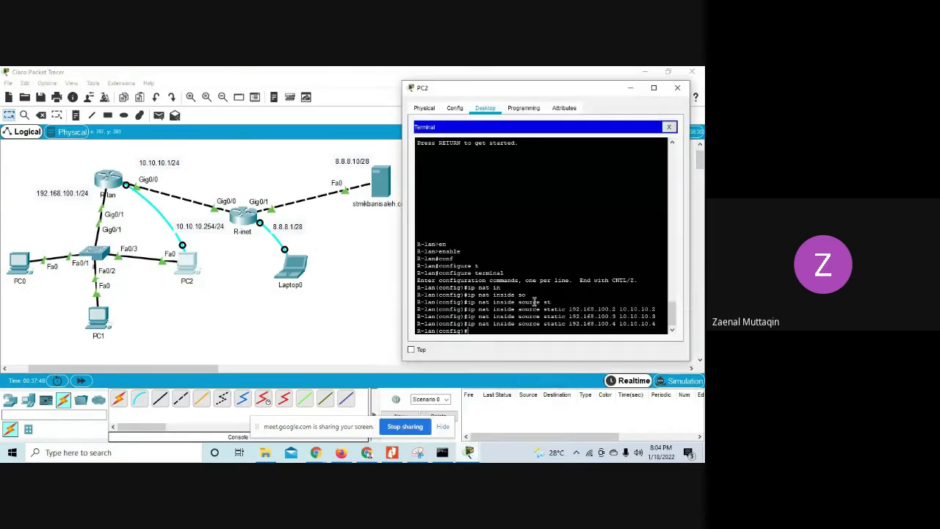
Step: Repeat the ping to 8.8.8.1 from PC0's command prompt and close the PC0 window
{"action": "left_click", "coordinate": [15, 264]}
{"action": "left_click_drag", "start_coordinate": [277, 117], "coordinate": [151, 94]}
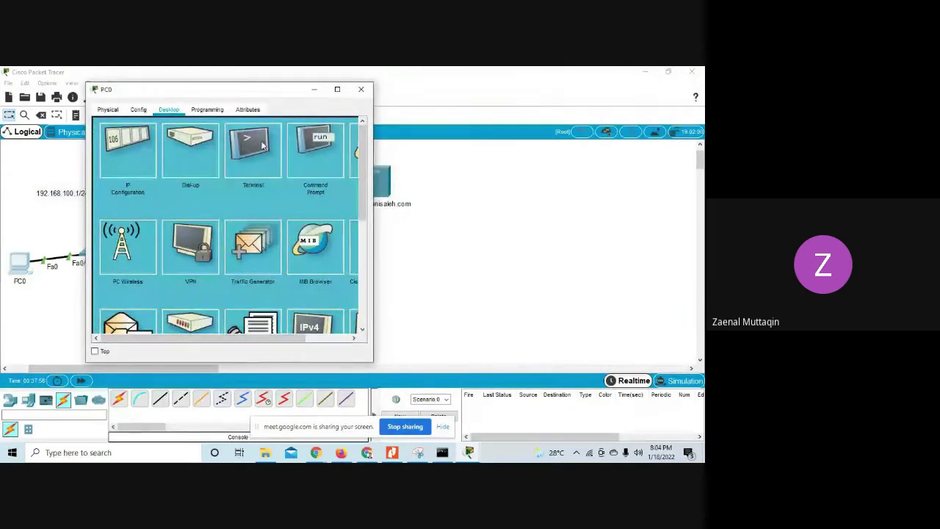
{"action": "left_click", "coordinate": [307, 162]}
{"action": "key", "text": "Up"}
{"action": "key", "text": "Return"}
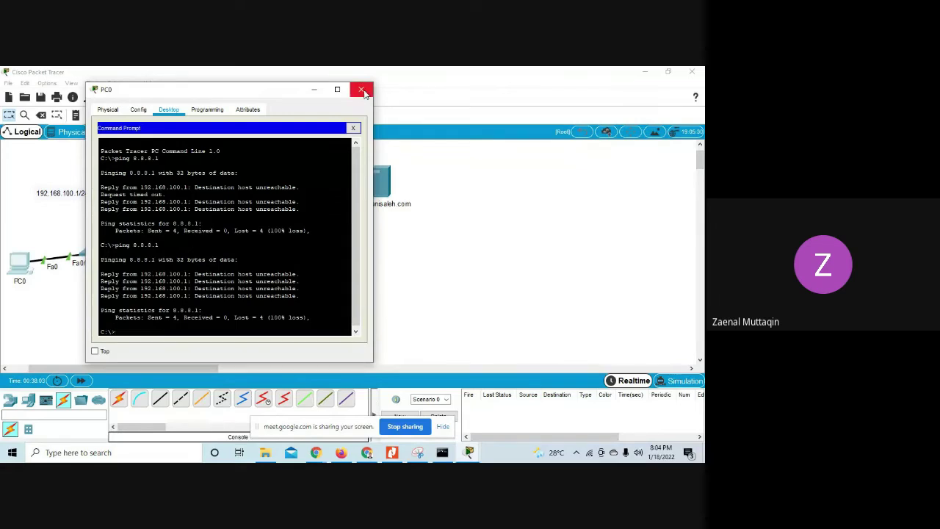
{"action": "left_click", "coordinate": [361, 88]}
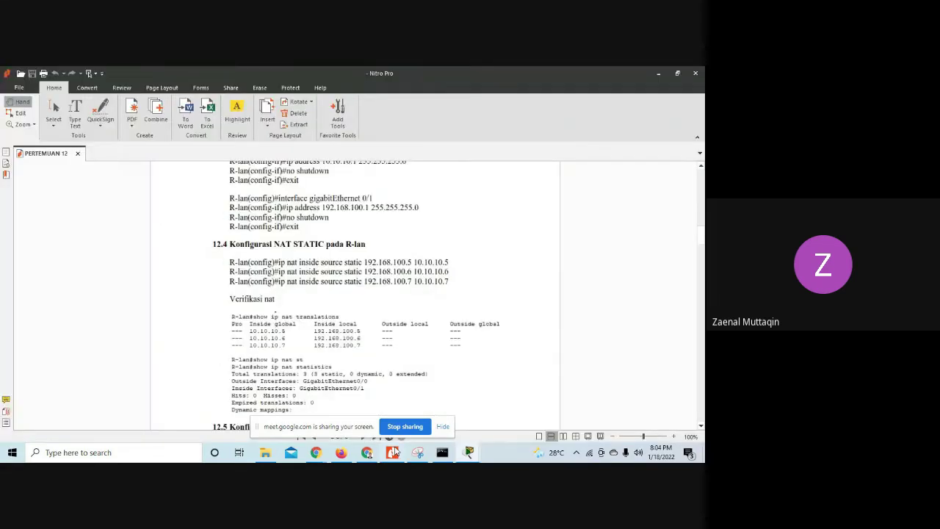
Step: Check the R-Lan routing section in the Nitro Pro guide and add the default route 0.0.0.0 0.0.0.0 via 10.10.10.254 on R-lan
{"action": "left_click", "coordinate": [391, 452]}
{"action": "scroll", "coordinate": [289, 345], "scroll_direction": "down", "scroll_amount": 3}
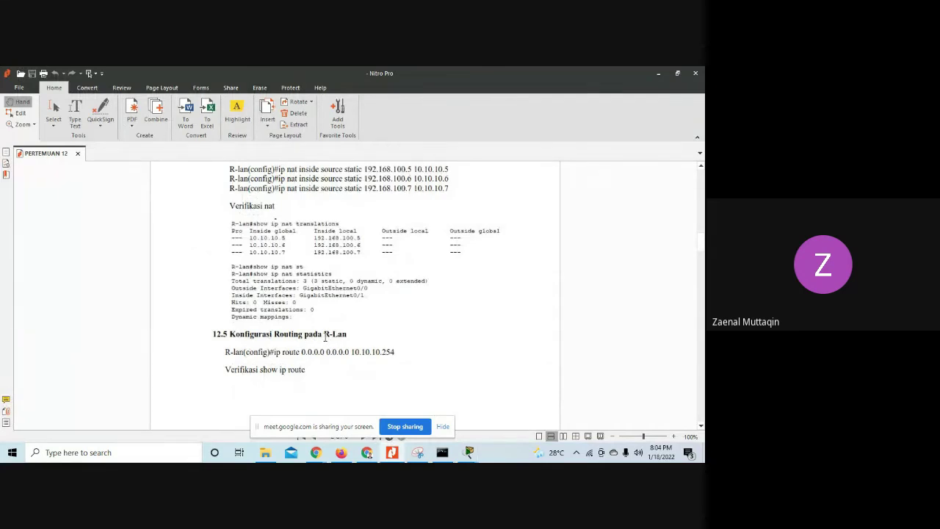
{"action": "left_click", "coordinate": [658, 74]}
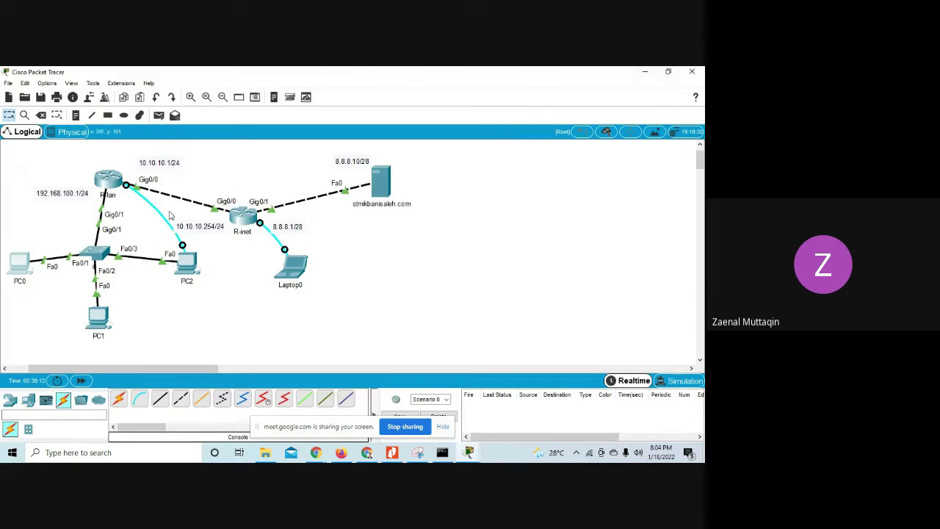
{"action": "left_click", "coordinate": [187, 263]}
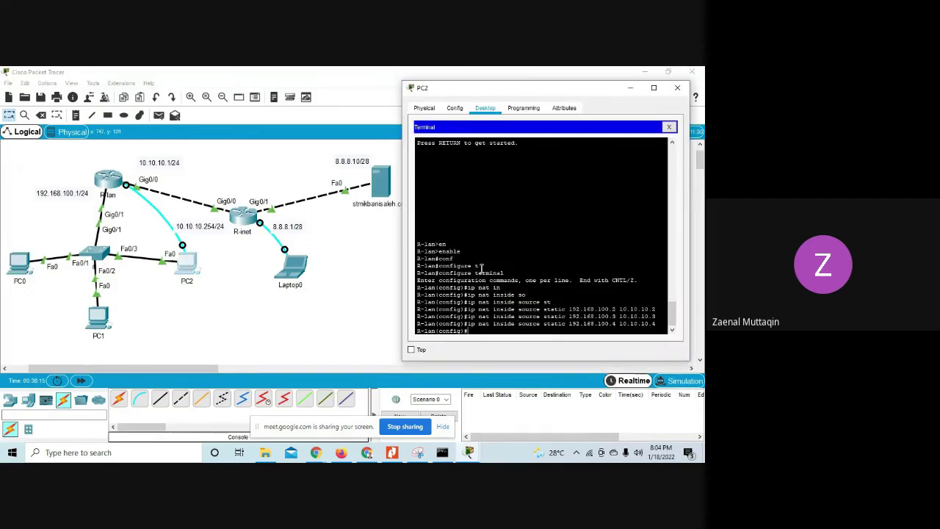
{"action": "type", "text": "ip route"}
{"action": "type", "text": "0.0.0.0 0.0.0.0 10.10.10.254"}
{"action": "key", "text": "Return"}
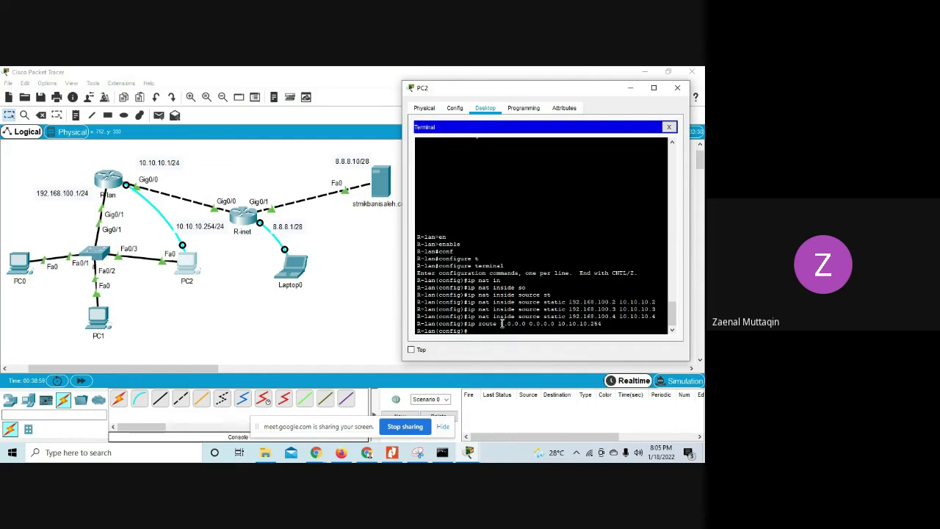
Step: Highlight the 0.0.0.0 destination and the 10.10.10.254 next hop in the default route command, and clear the highlight
{"action": "left_click_drag", "start_coordinate": [503, 323], "coordinate": [524, 323]}
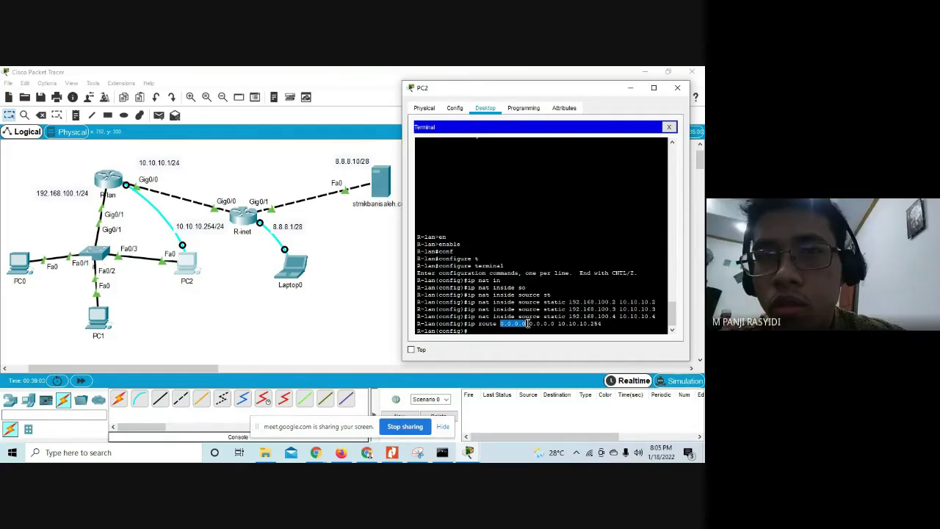
{"action": "left_click_drag", "start_coordinate": [558, 323], "coordinate": [603, 323]}
{"action": "left_click", "coordinate": [564, 326]}
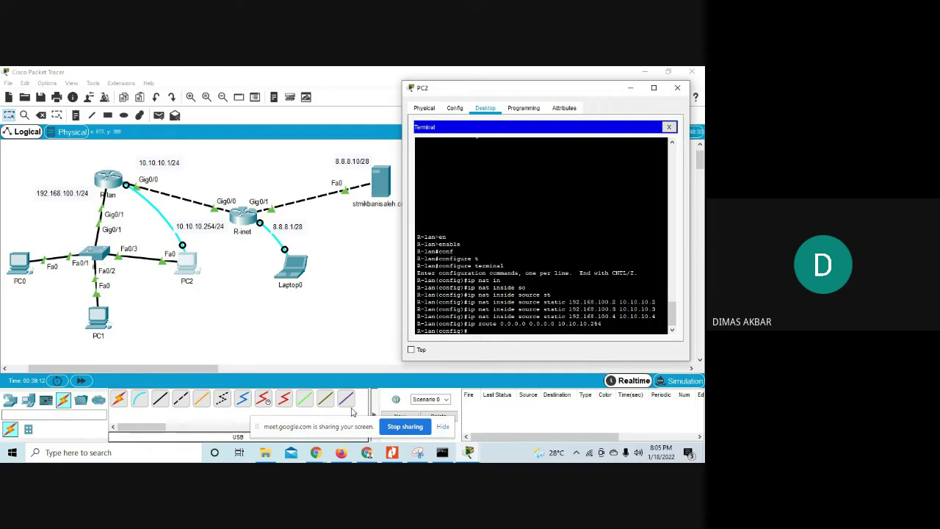
Step: Look at the Google Meet call again and return to the Packet Tracer topology
{"action": "mouse_move", "coordinate": [321, 456]}
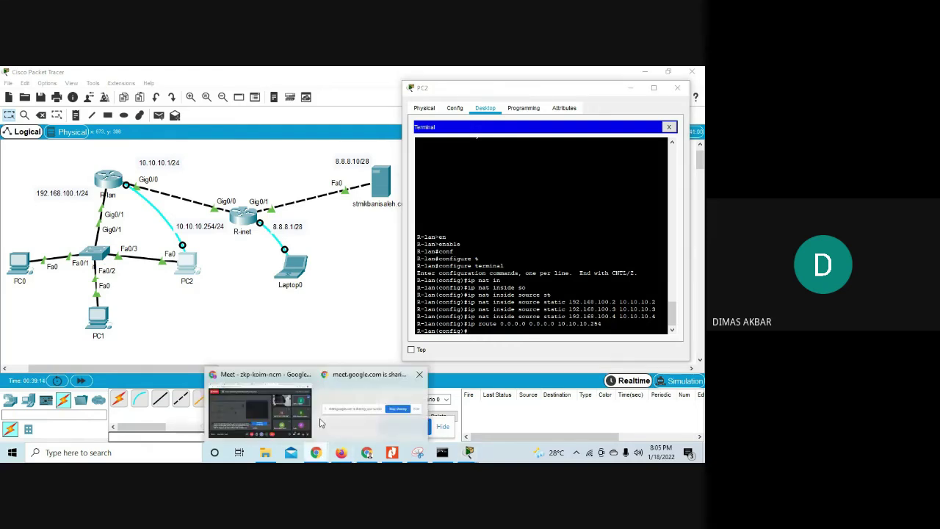
{"action": "left_click", "coordinate": [294, 382]}
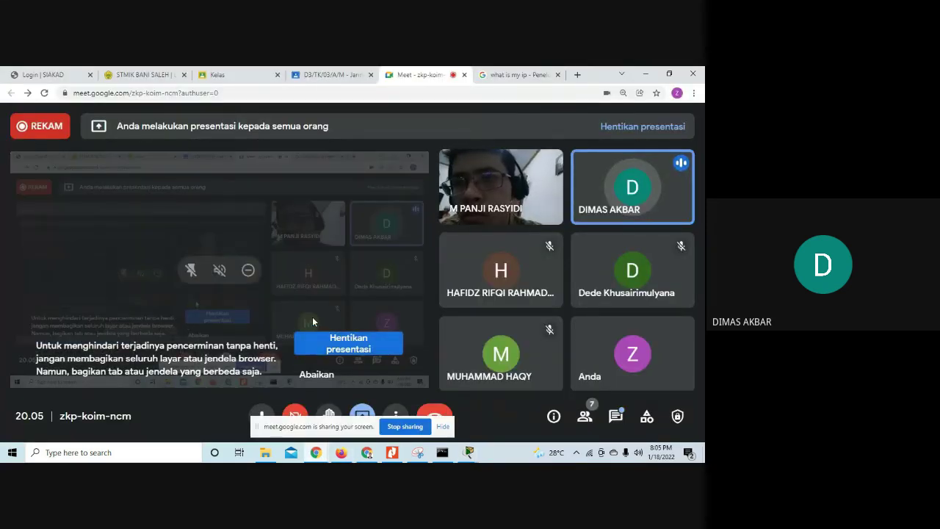
{"action": "left_click", "coordinate": [469, 452]}
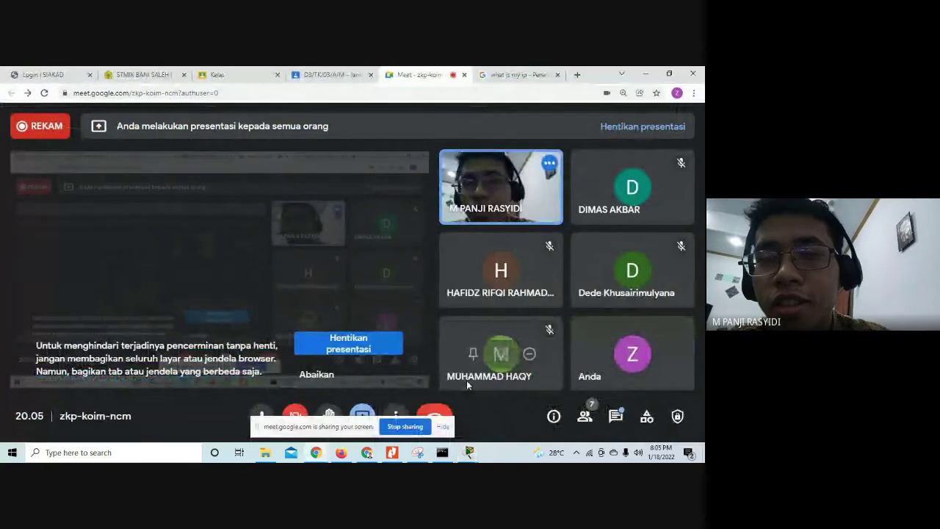
{"action": "left_click", "coordinate": [468, 452]}
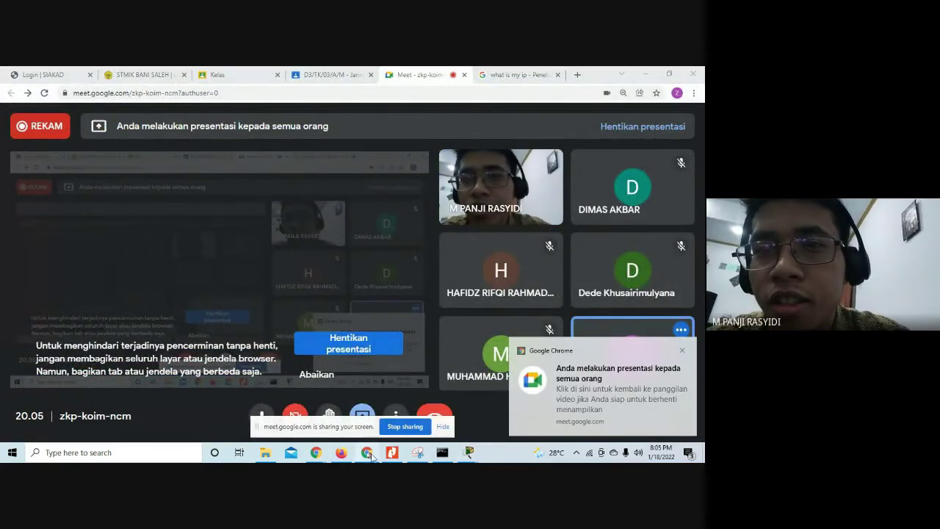
{"action": "left_click", "coordinate": [469, 452]}
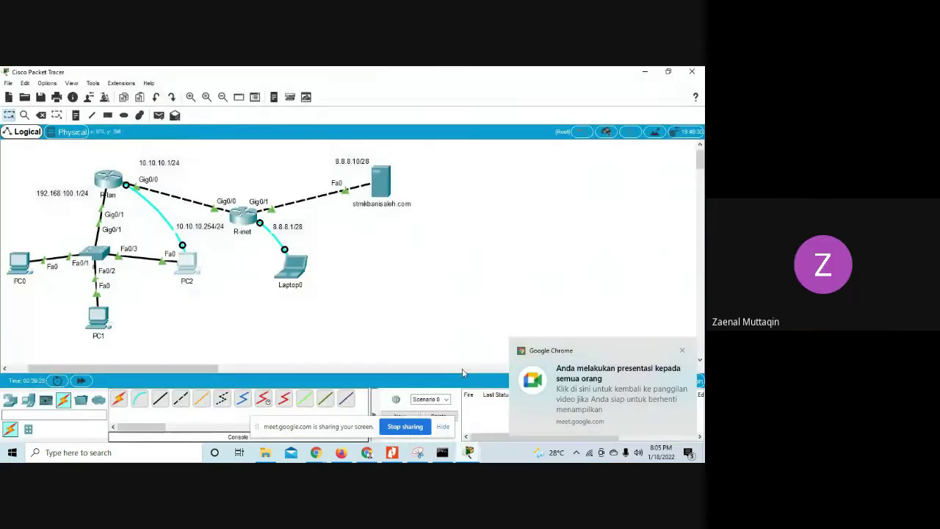
Step: Bring up R-lan's terminal on PC2 and highlight the 0.0.0.0 destination and 0.0.0.0 mask in the default route command
{"action": "left_click", "coordinate": [502, 413]}
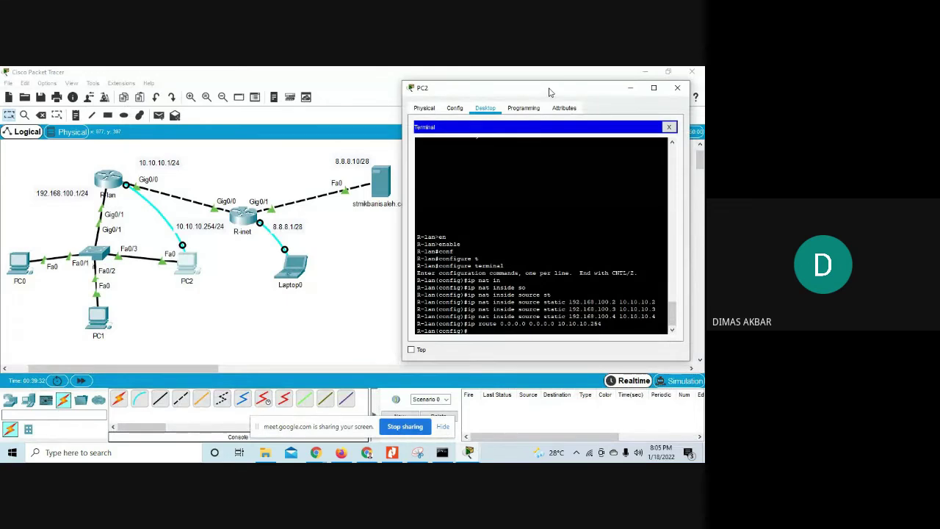
{"action": "left_click_drag", "start_coordinate": [548, 90], "coordinate": [518, 87]}
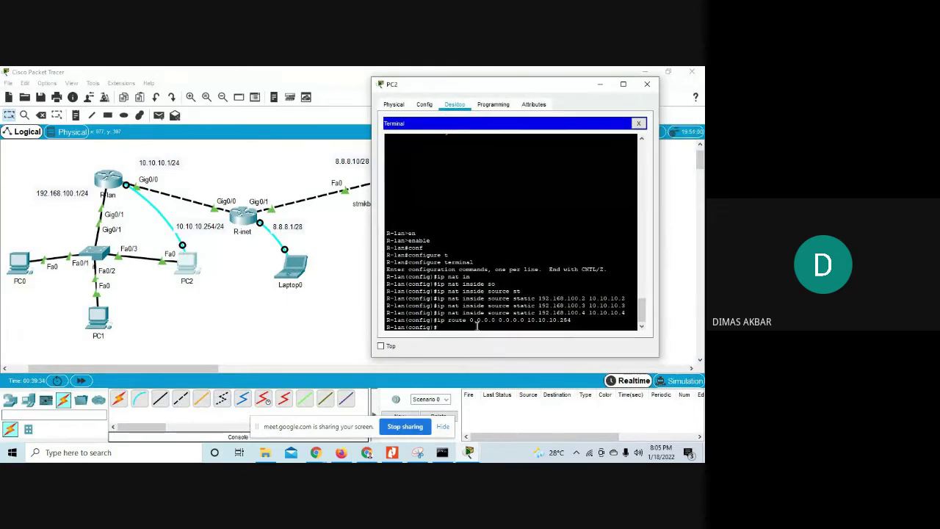
{"action": "left_click_drag", "start_coordinate": [471, 320], "coordinate": [496, 321]}
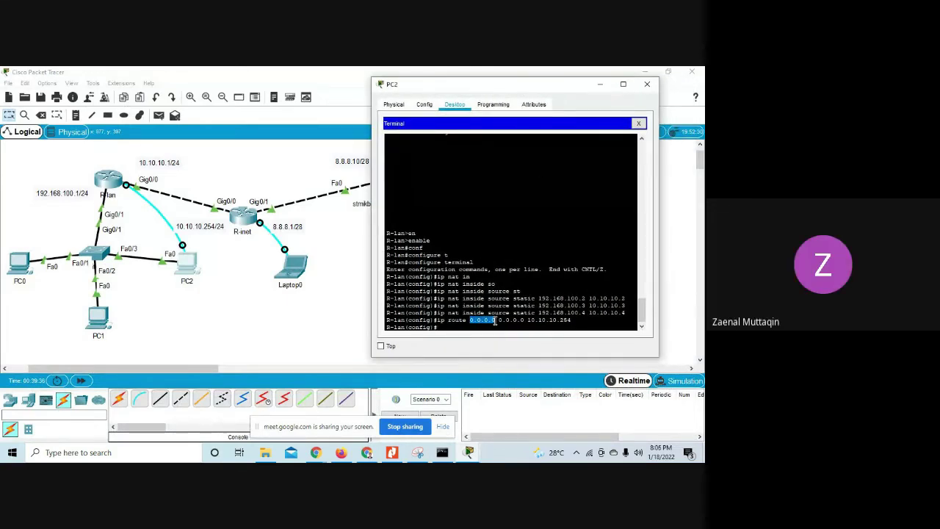
{"action": "left_click", "coordinate": [501, 320]}
{"action": "left_click_drag", "start_coordinate": [471, 320], "coordinate": [499, 321]}
{"action": "left_click", "coordinate": [499, 321]}
{"action": "left_click_drag", "start_coordinate": [499, 320], "coordinate": [524, 321]}
{"action": "left_click_drag", "start_coordinate": [471, 320], "coordinate": [492, 321]}
{"action": "left_click", "coordinate": [500, 320]}
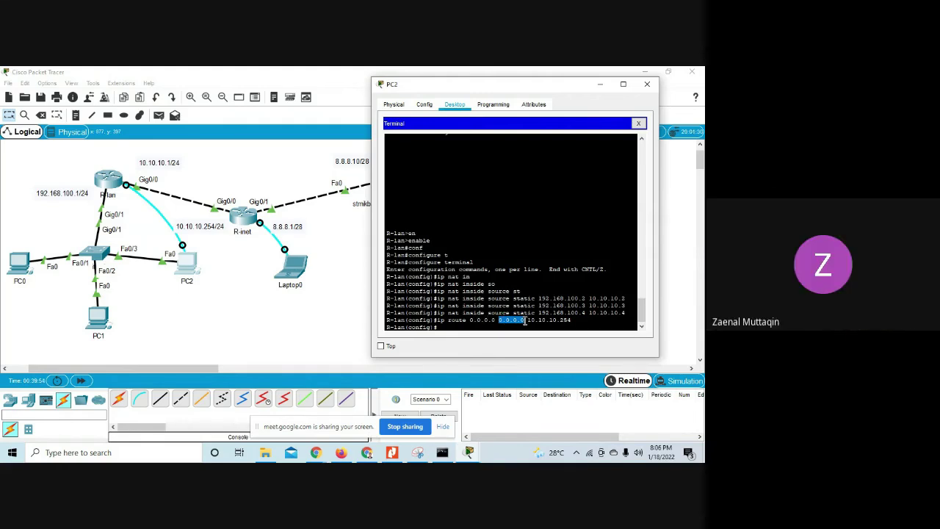
Step: Highlight the 10.10.10.254 next hop, then the destination and mask again in R-lan's default route command
{"action": "left_click_drag", "start_coordinate": [526, 320], "coordinate": [572, 320]}
{"action": "left_click", "coordinate": [558, 325]}
{"action": "left_click_drag", "start_coordinate": [470, 320], "coordinate": [501, 320]}
{"action": "left_click", "coordinate": [511, 320]}
{"action": "left_click_drag", "start_coordinate": [499, 320], "coordinate": [527, 319]}
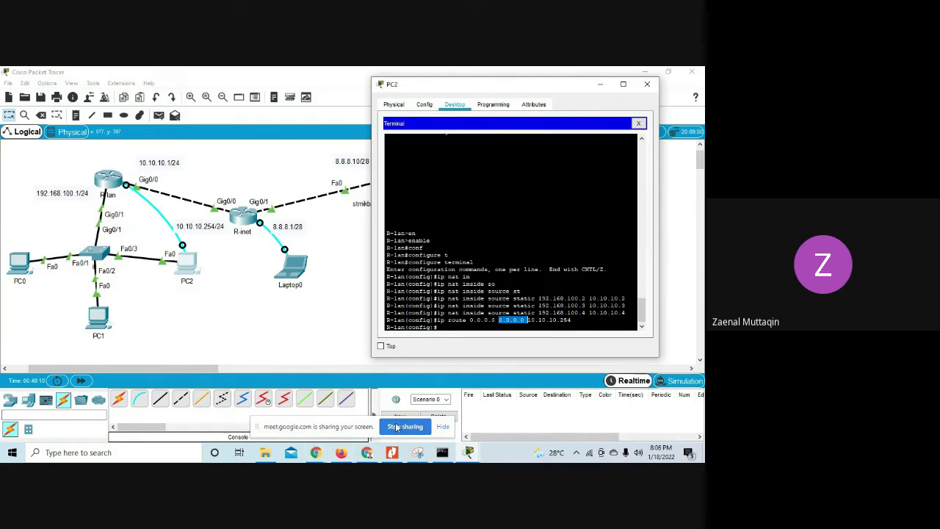
{"action": "left_click", "coordinate": [397, 427]}
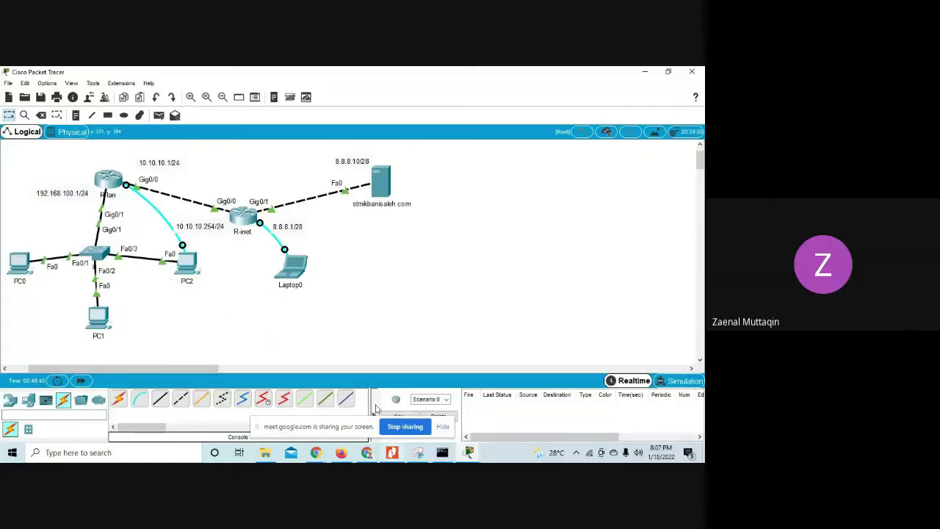
Step: Ping 8.8.8.1 from PC0's command prompt and move the PC0 window clear of the topology
{"action": "left_click", "coordinate": [22, 263]}
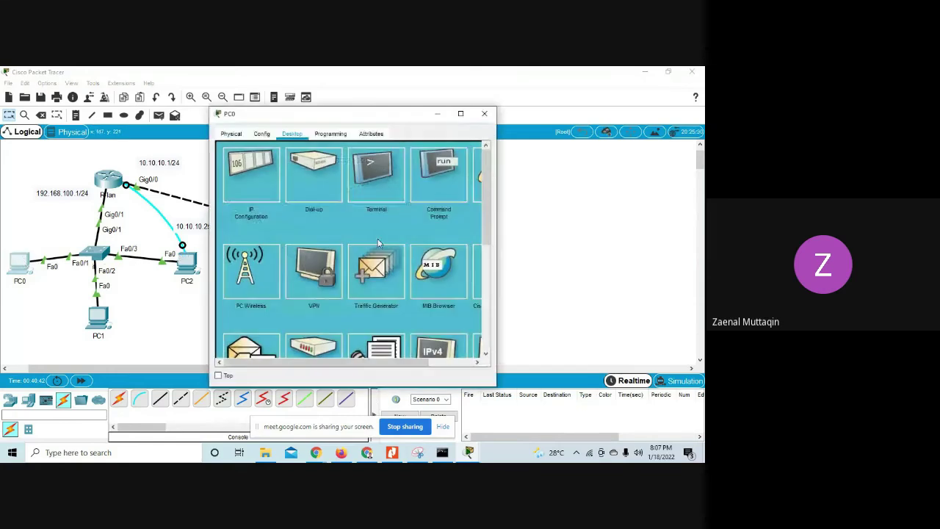
{"action": "left_click", "coordinate": [428, 185]}
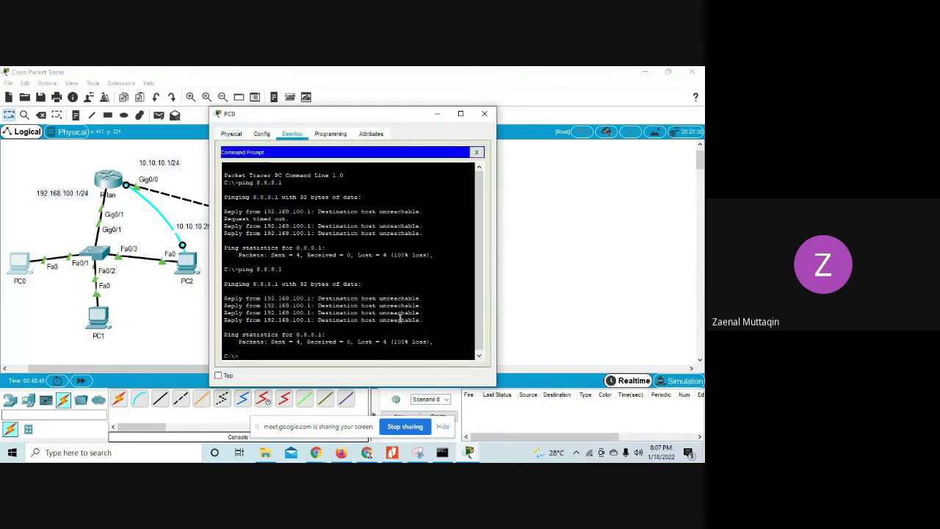
{"action": "key", "text": "Up"}
{"action": "key", "text": "Return"}
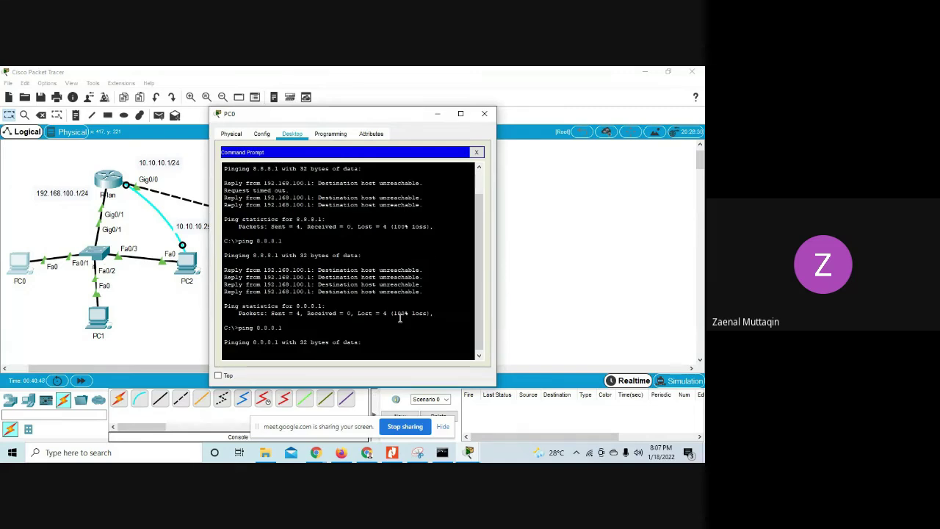
{"action": "left_click_drag", "start_coordinate": [369, 117], "coordinate": [573, 83]}
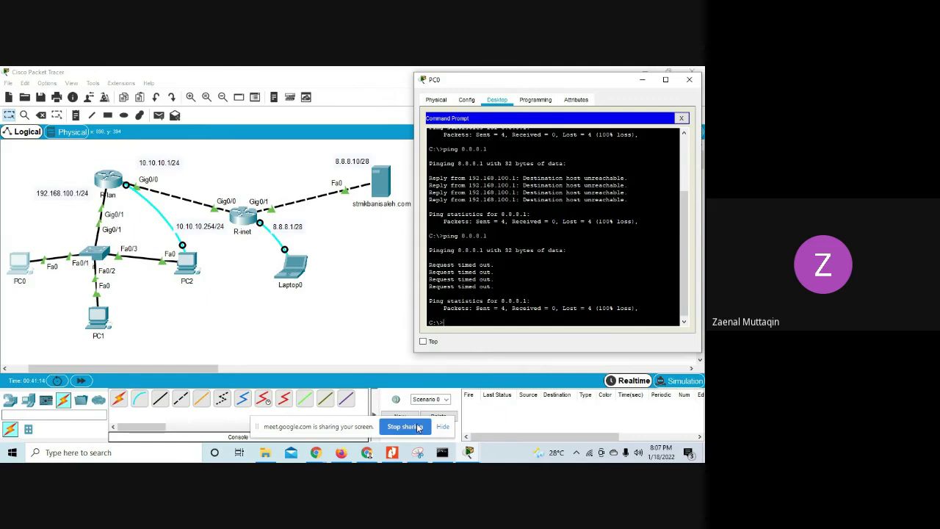
{"action": "left_click", "coordinate": [405, 426]}
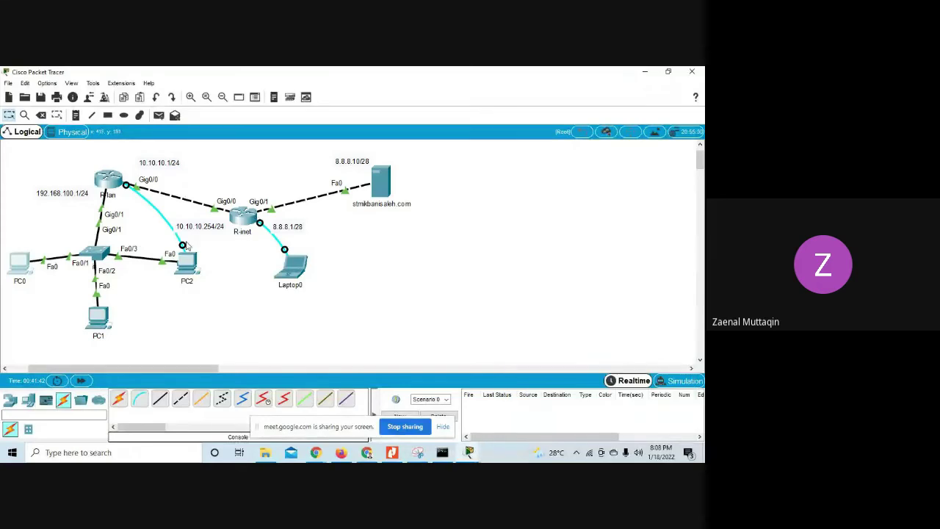
Step: Set gigabitEthernet 0/1 on R-lan as the NAT inside interface through PC2's terminal and exit interface mode
{"action": "left_click", "coordinate": [182, 266]}
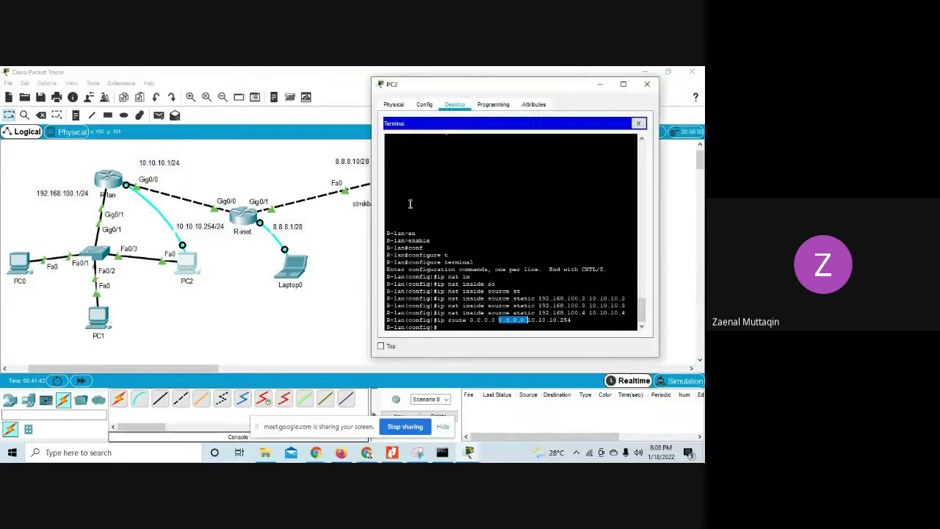
{"action": "left_click", "coordinate": [493, 327]}
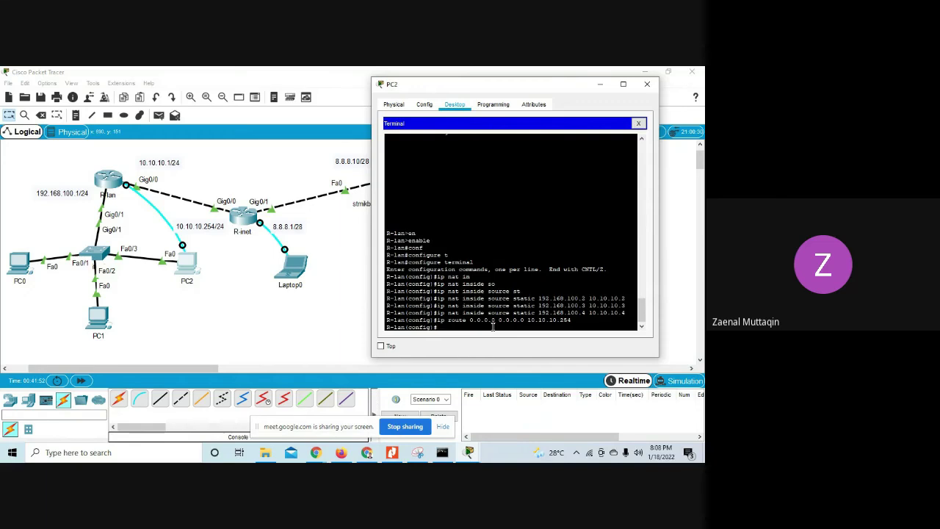
{"action": "key", "text": "Tab"}
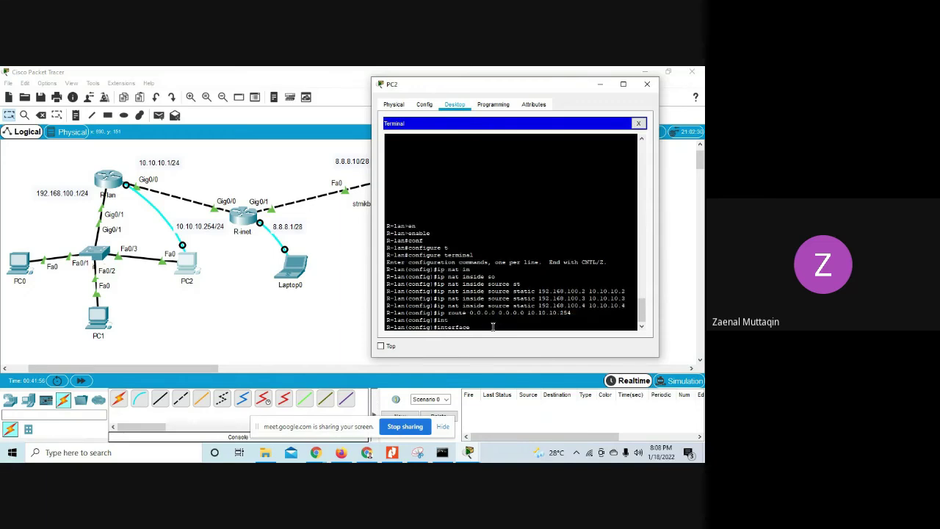
{"action": "type", "text": "g"}
{"action": "key", "text": "Tab"}
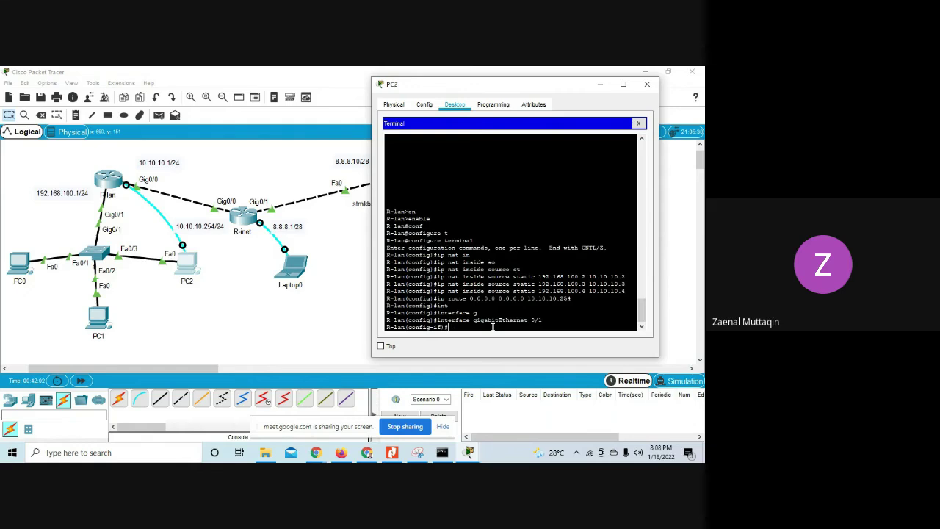
{"action": "key", "text": "Tab"}
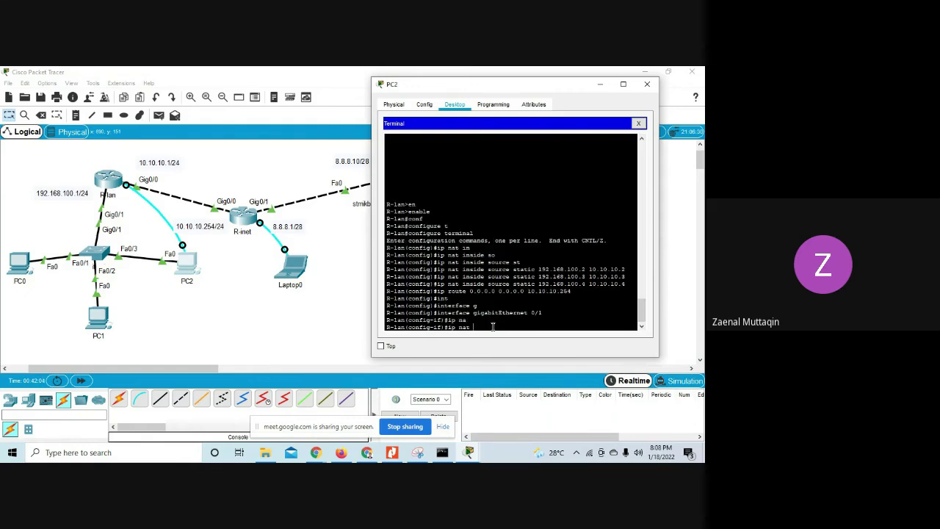
{"action": "type", "text": "in"}
{"action": "key", "text": "Tab"}
{"action": "key", "text": "Return"}
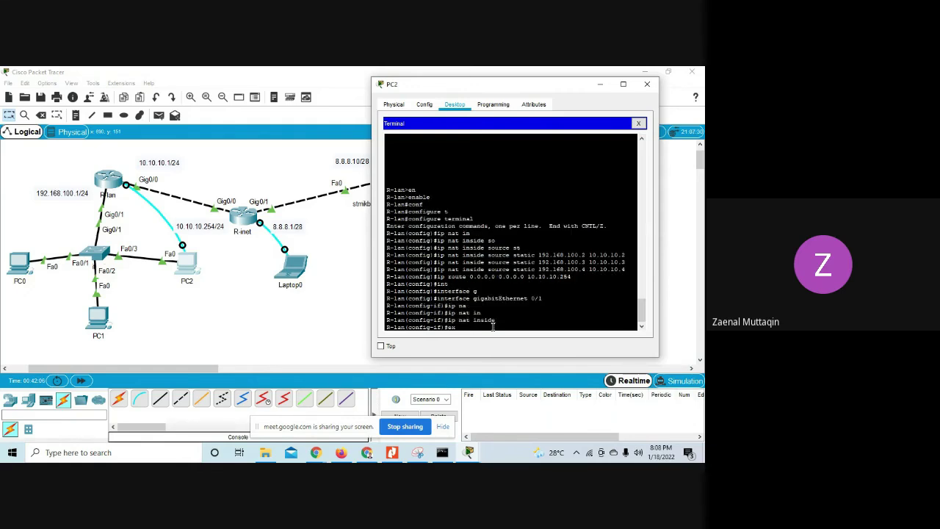
{"action": "key", "text": "Return"}
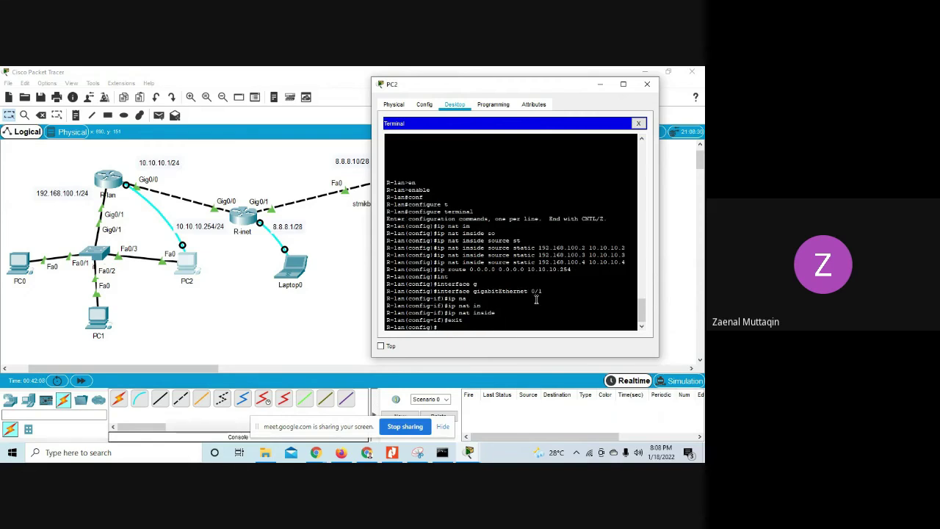
{"action": "left_click_drag", "start_coordinate": [533, 288], "coordinate": [545, 290]}
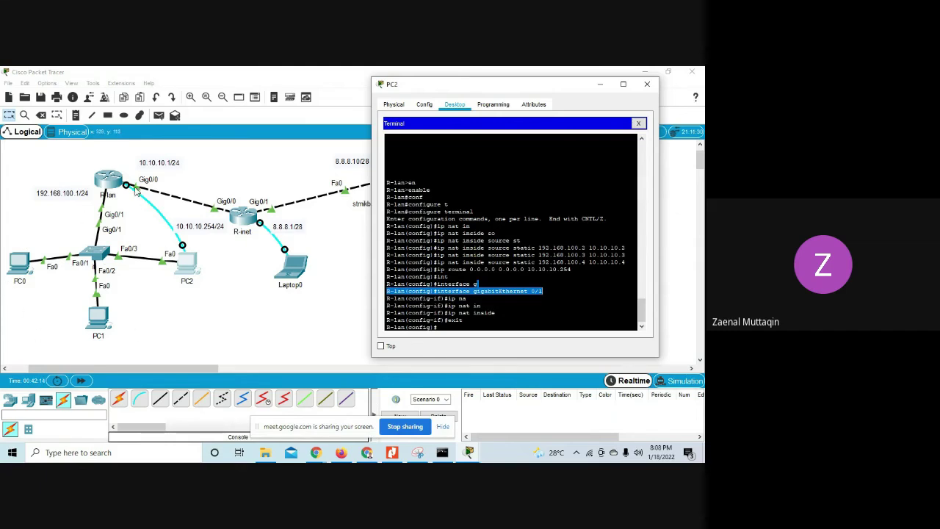
{"action": "left_click", "coordinate": [460, 326]}
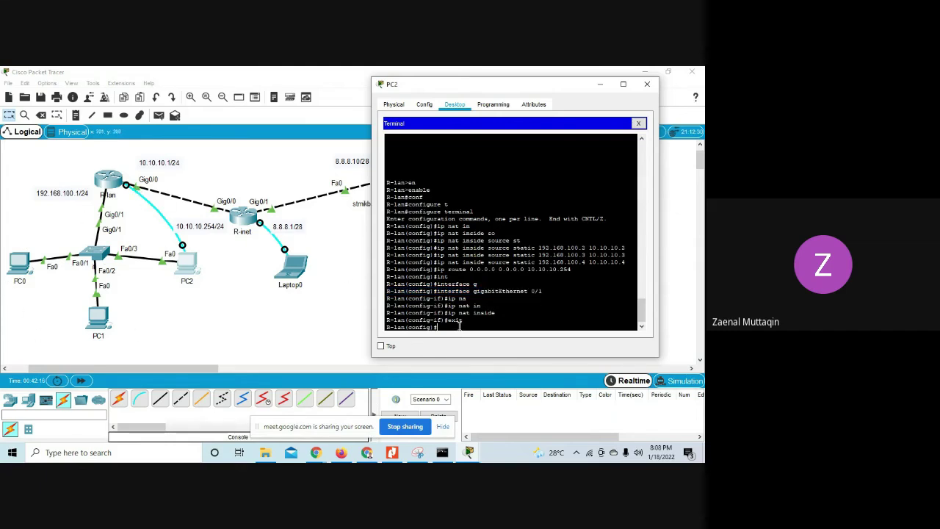
Step: Set gigabitEthernet 0/0 on R-lan as the NAT outside interface and exit interface mode
{"action": "type", "text": "int"}
{"action": "key", "text": "Tab"}
{"action": "type", "text": "g"}
{"action": "key", "text": "Tab"}
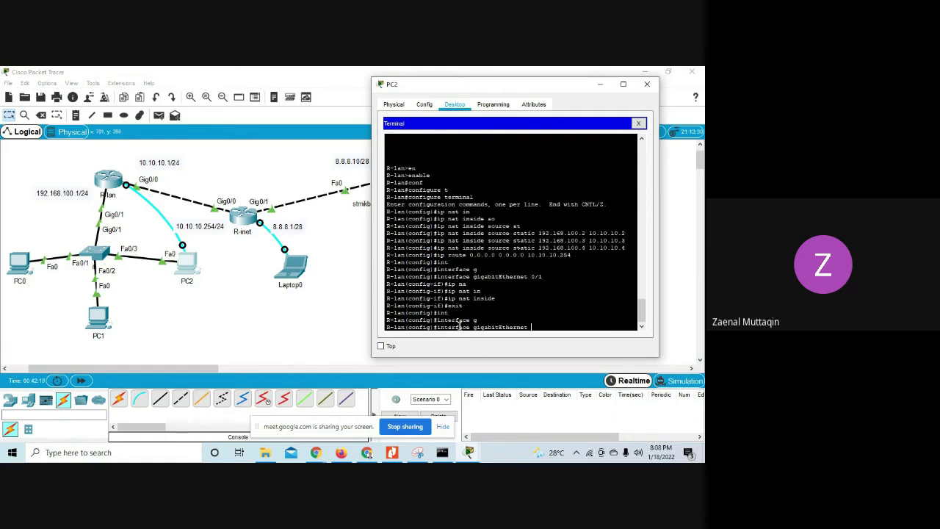
{"action": "type", "text": "0/0"}
{"action": "key", "text": "Return"}
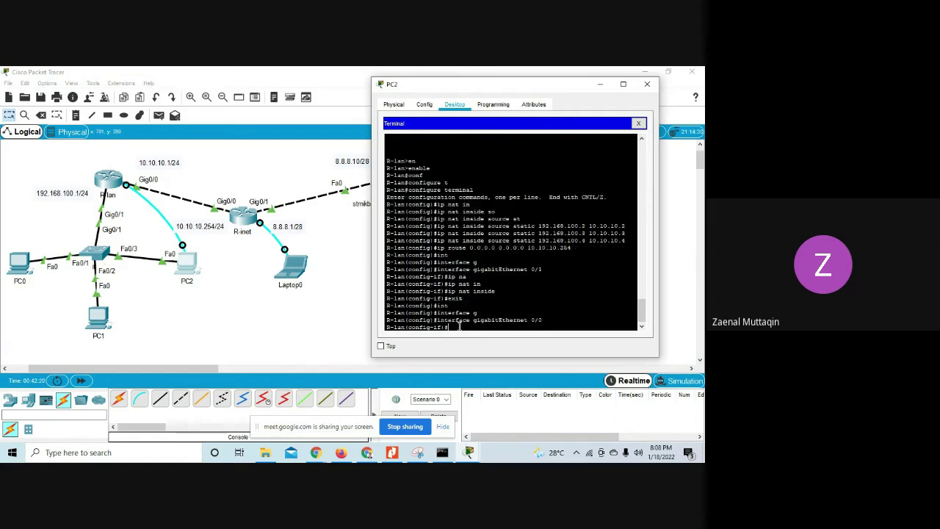
{"action": "type", "text": "ip na"}
{"action": "key", "text": "Tab"}
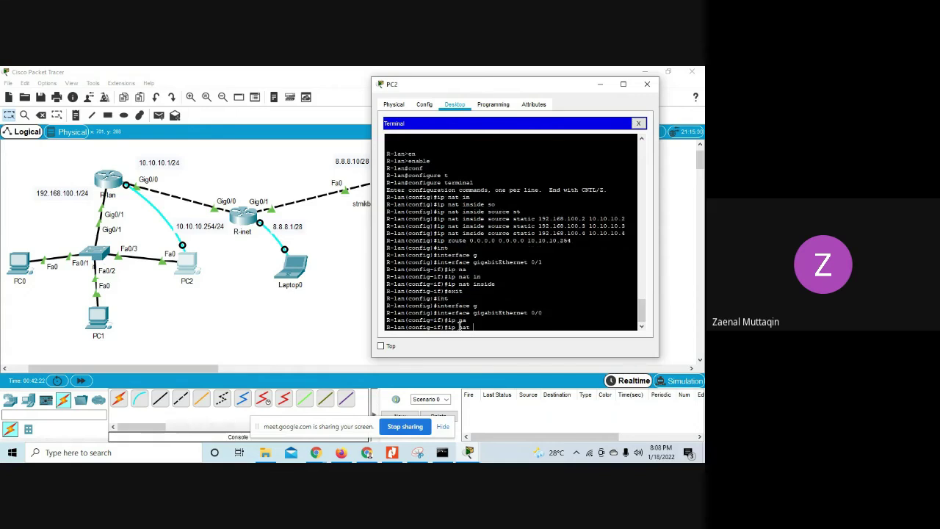
{"action": "type", "text": "o"}
{"action": "key", "text": "Tab"}
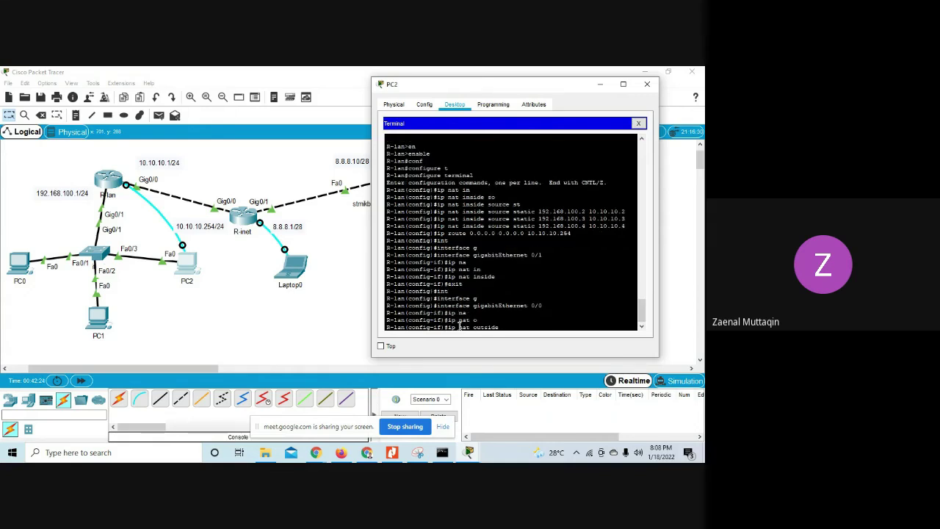
{"action": "key", "text": "Return"}
{"action": "type", "text": "exit"}
{"action": "key", "text": "Return"}
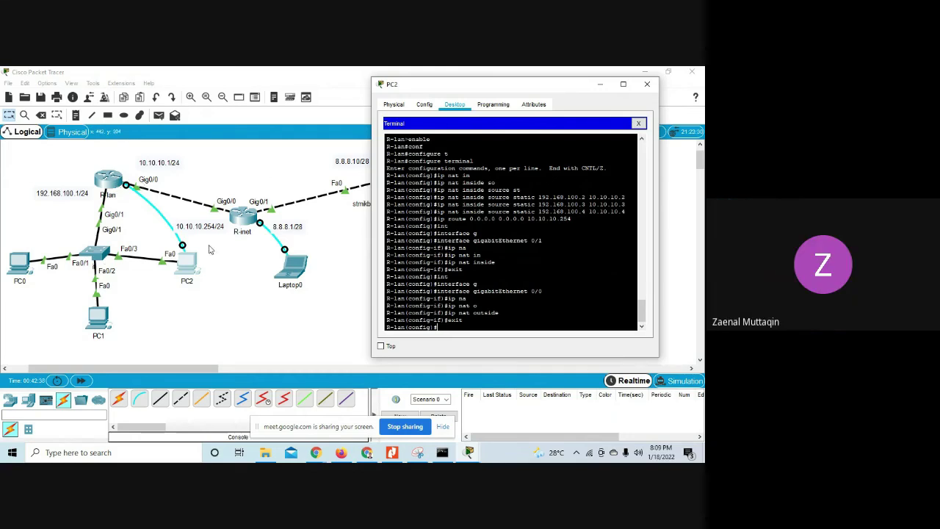
Step: Test the NAT setup by repeating the ping to 8.8.8.1 from PC0's command prompt
{"action": "left_click", "coordinate": [22, 265]}
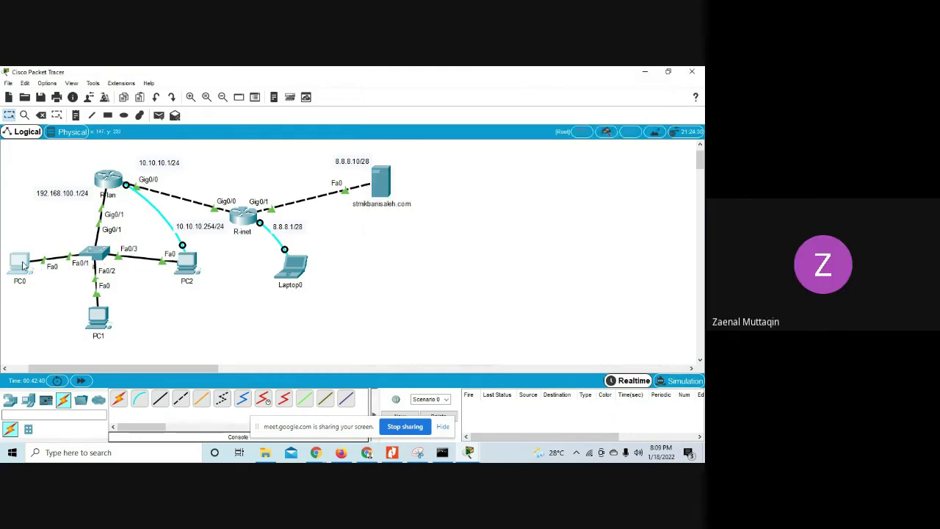
{"action": "key", "text": "Up"}
{"action": "key", "text": "Return"}
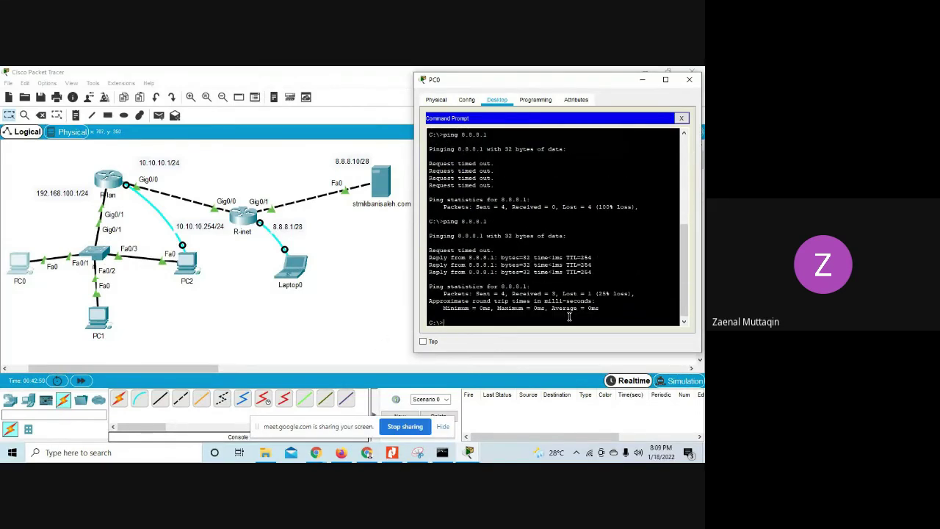
Step: Check the NAT verification section in the Nitro Pro guide and return to PC0's command prompt in Packet Tracer
{"action": "left_click", "coordinate": [392, 452]}
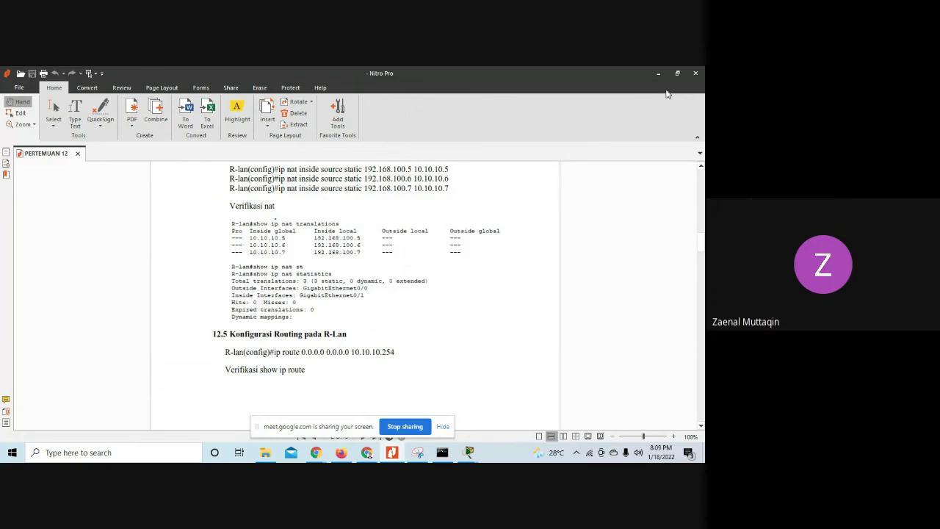
{"action": "left_click", "coordinate": [369, 453]}
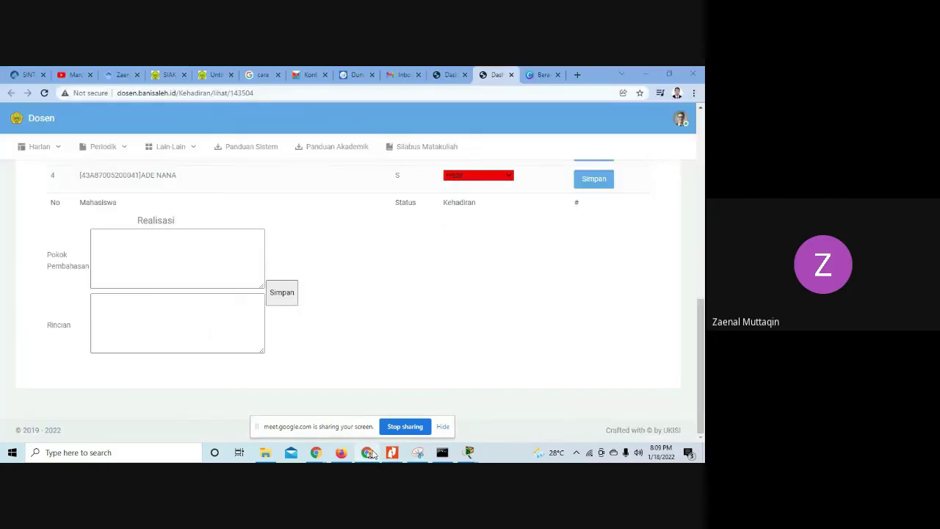
{"action": "left_click", "coordinate": [370, 453]}
{"action": "mouse_move", "coordinate": [417, 452]}
{"action": "left_click", "coordinate": [437, 393]}
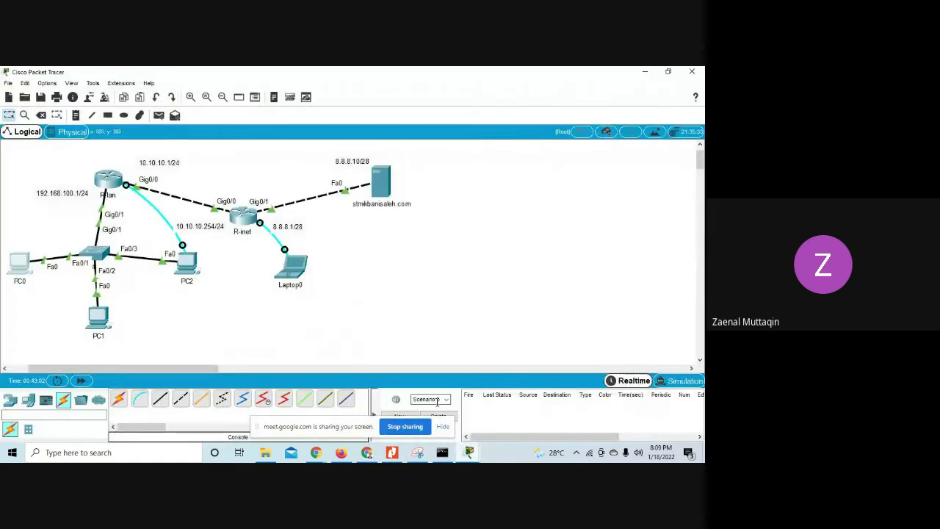
{"action": "left_click", "coordinate": [20, 265]}
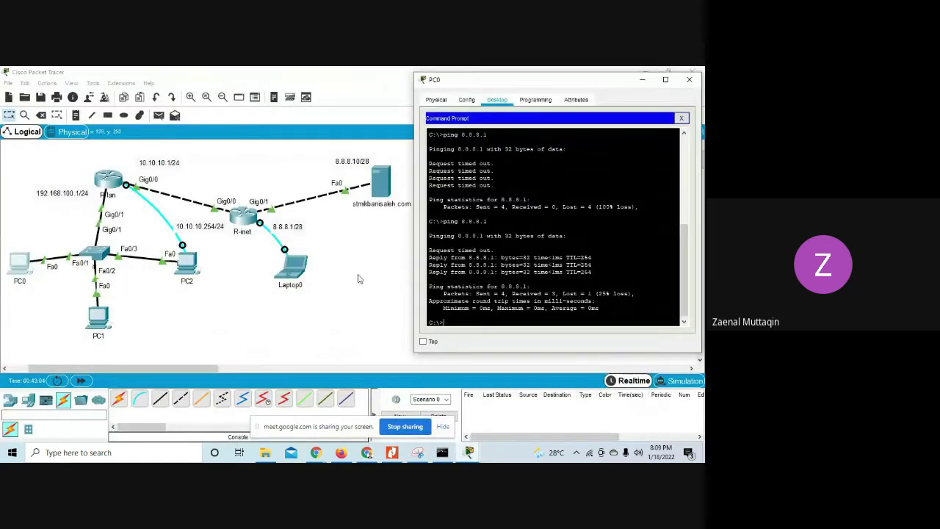
Step: Exit R-lan's configuration mode in PC2's terminal and display the NAT table with show ip nat translations
{"action": "left_click", "coordinate": [187, 261]}
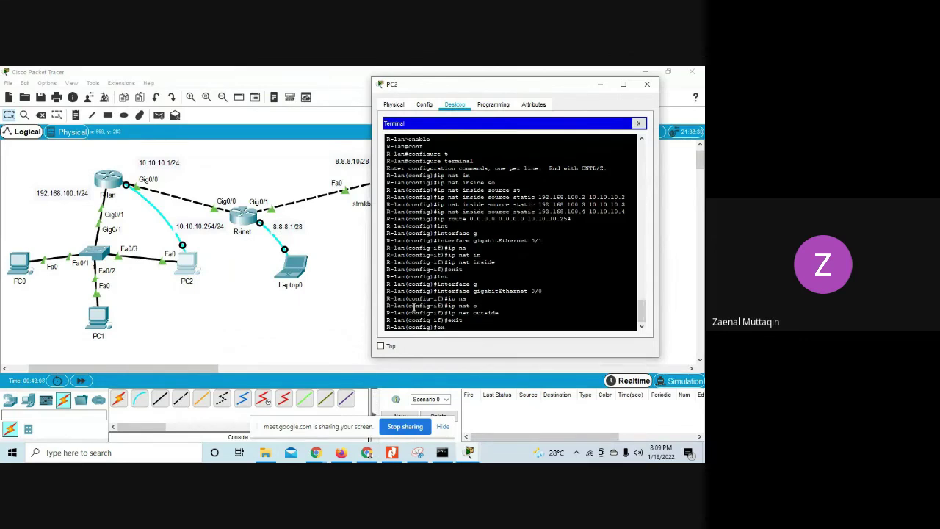
{"action": "key", "text": "Return"}
{"action": "key", "text": "Return"}
{"action": "type", "text": "s"}
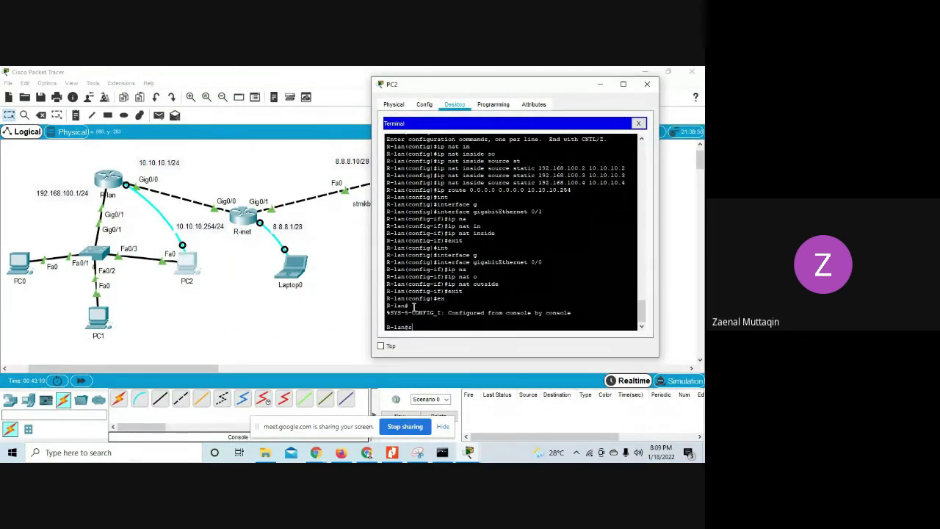
{"action": "type", "text": "h"}
{"action": "key", "text": "Tab"}
{"action": "type", "text": "ip na"}
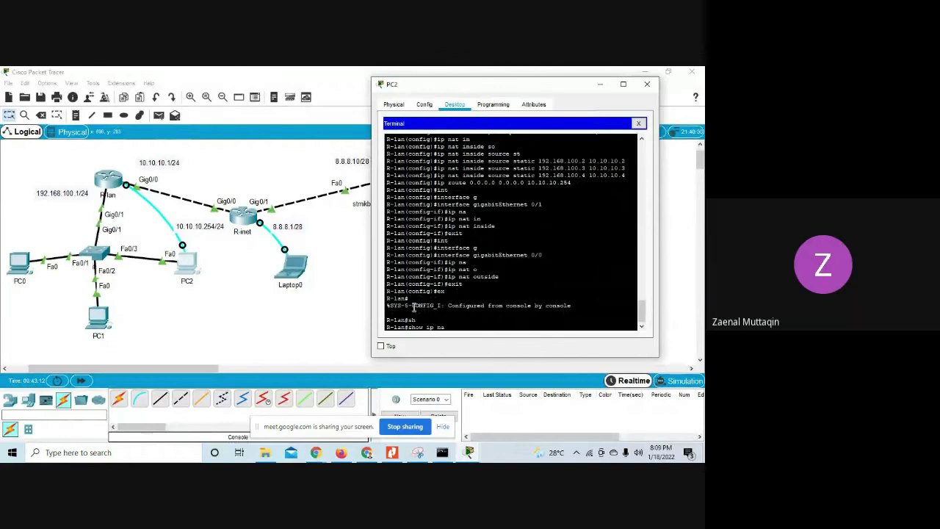
{"action": "key", "text": "Tab"}
{"action": "type", "text": "tr"}
{"action": "key", "text": "Tab"}
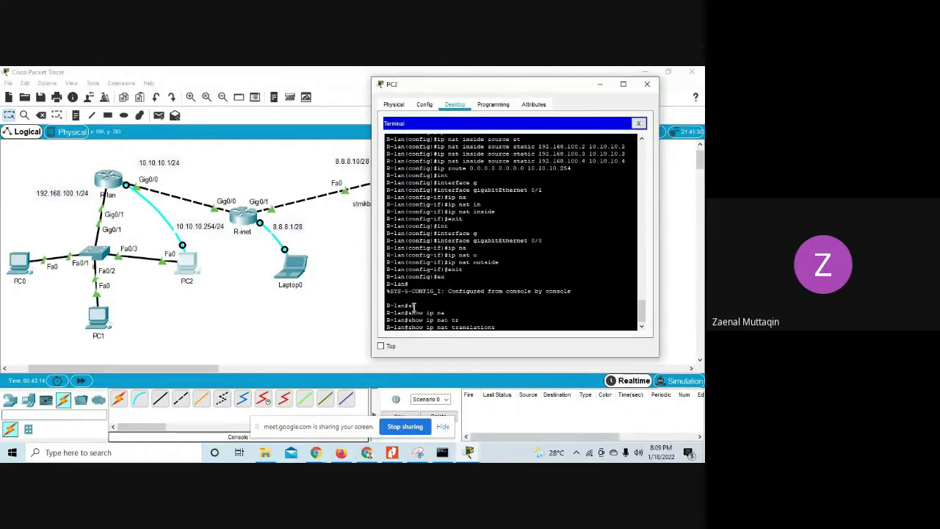
{"action": "key", "text": "Return"}
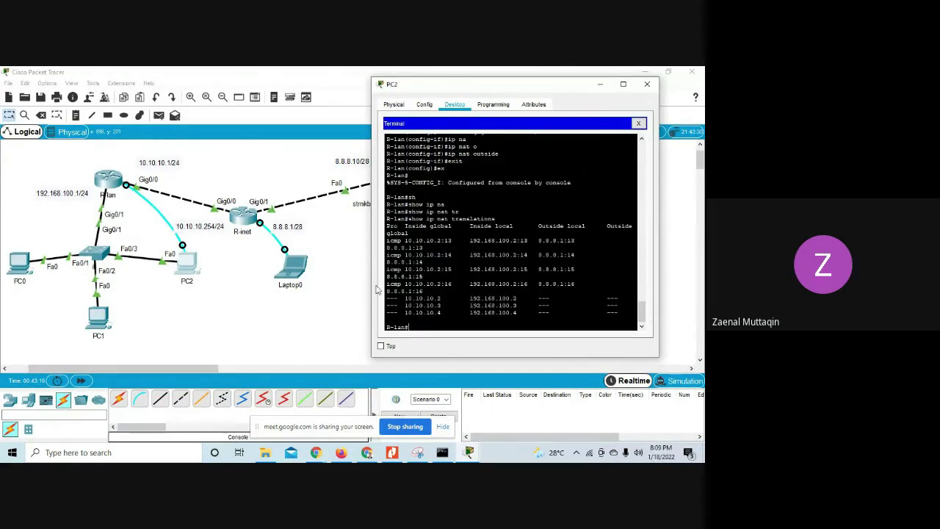
Step: Widen PC2's terminal window and examine the inside global and inside local addresses of the ICMP translation entries
{"action": "left_click_drag", "start_coordinate": [370, 284], "coordinate": [317, 285]}
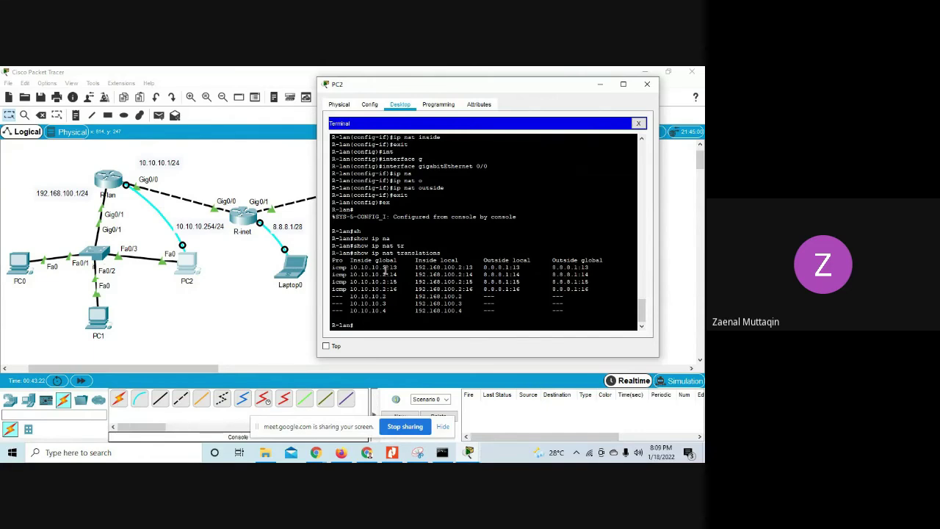
{"action": "left_click_drag", "start_coordinate": [383, 267], "coordinate": [391, 289]}
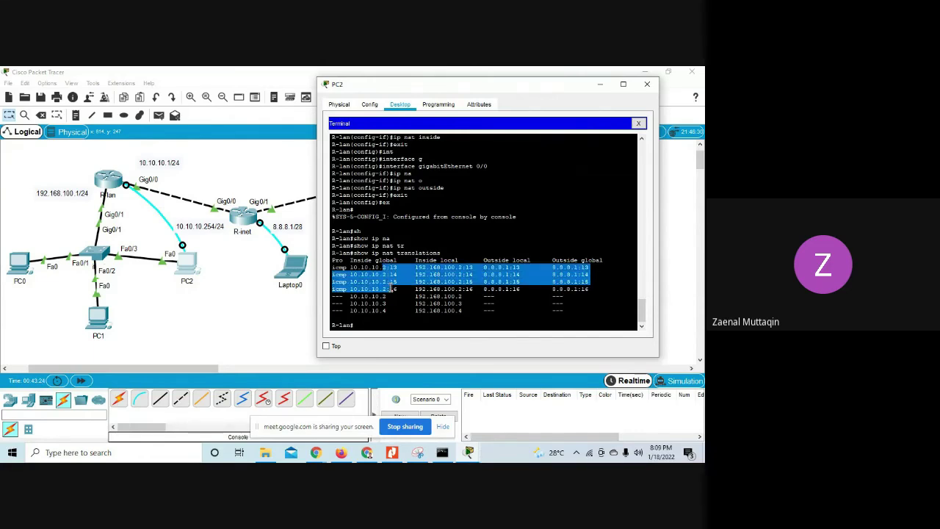
{"action": "left_click_drag", "start_coordinate": [444, 267], "coordinate": [474, 288]}
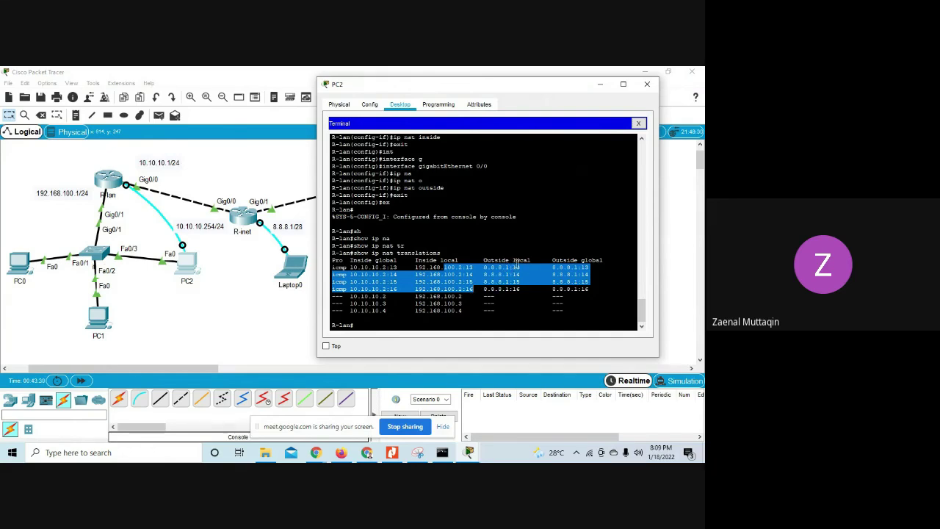
{"action": "left_click", "coordinate": [453, 283]}
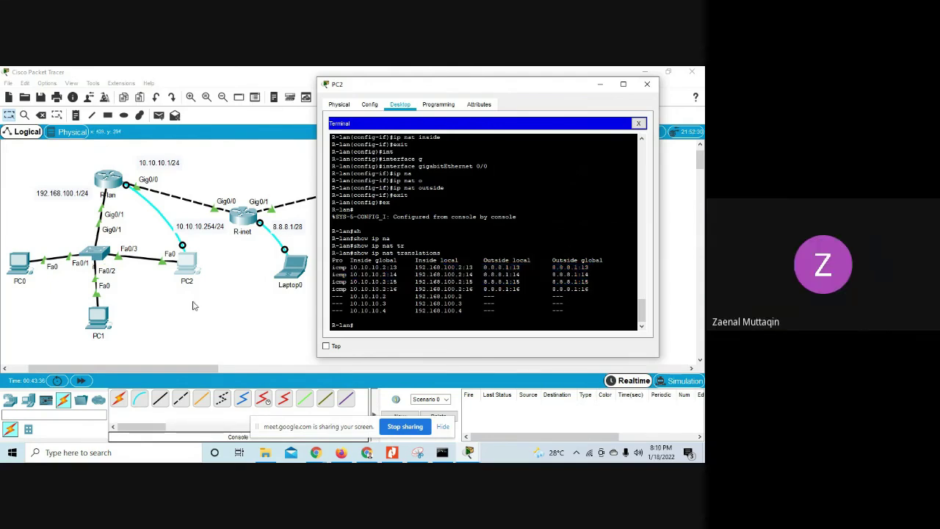
Step: Arrange PC0's window beside PC2's terminal and ping 8.8.8.10 from PC0's command prompt
{"action": "left_click", "coordinate": [27, 268]}
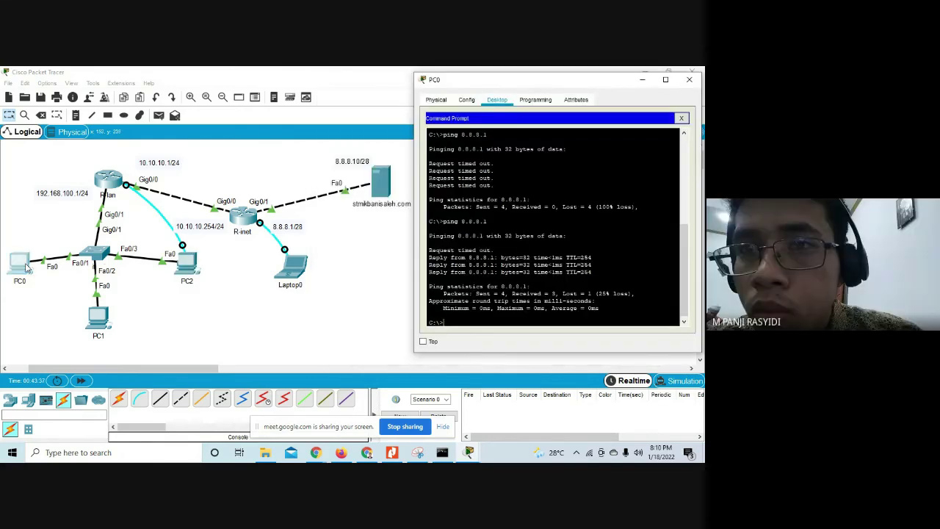
{"action": "left_click_drag", "start_coordinate": [546, 82], "coordinate": [163, 116]}
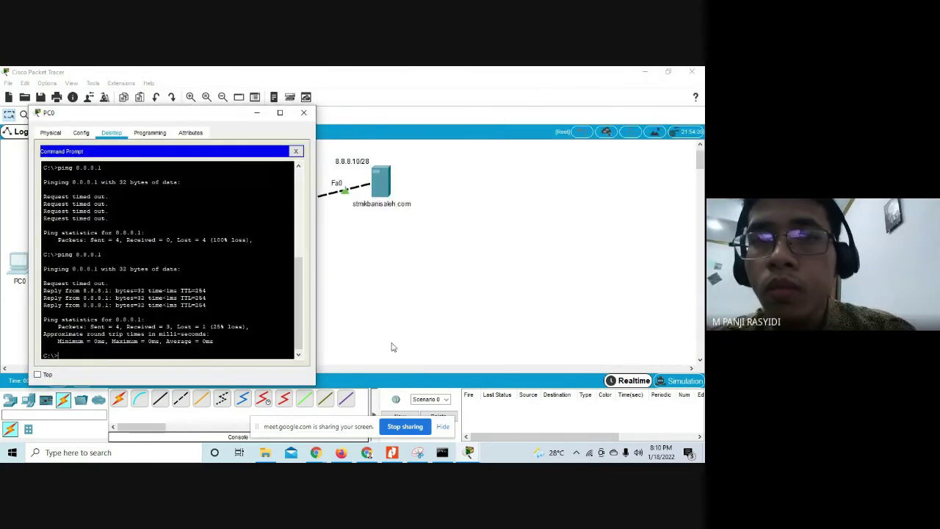
{"action": "left_click", "coordinate": [468, 453]}
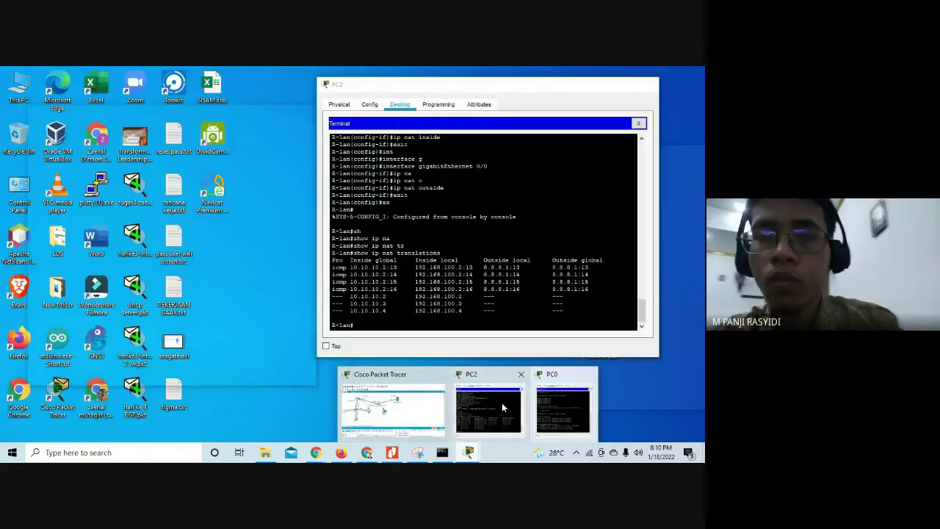
{"action": "left_click", "coordinate": [514, 424]}
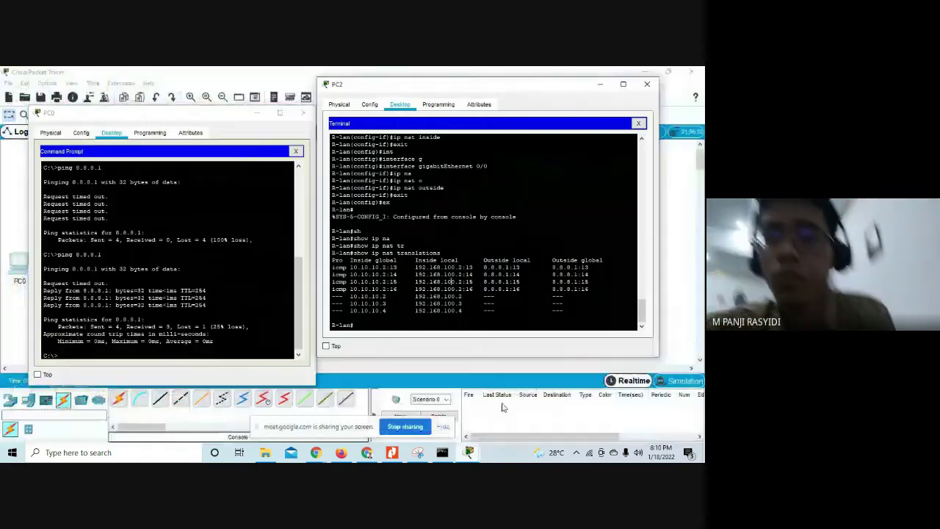
{"action": "left_click", "coordinate": [235, 326]}
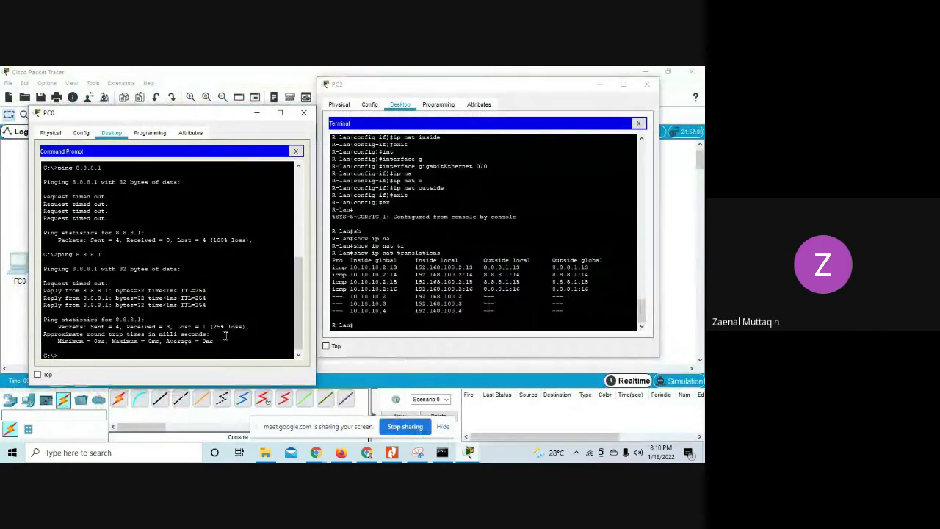
{"action": "key", "text": "Up"}
{"action": "type", "text": "10"}
{"action": "key", "text": "Return"}
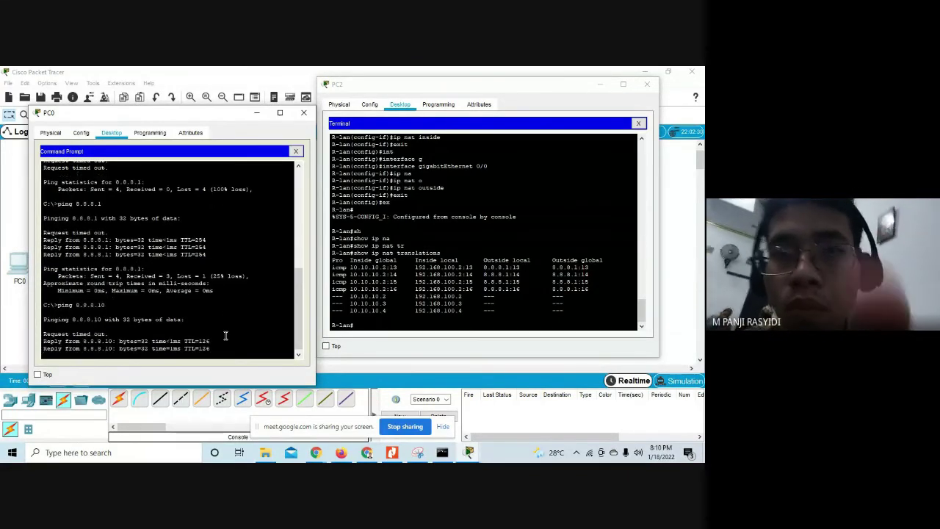
Step: Redisplay the NAT translations on R-lan and compare the outside local addresses of the two listings
{"action": "left_click", "coordinate": [378, 327]}
{"action": "key", "text": "Up"}
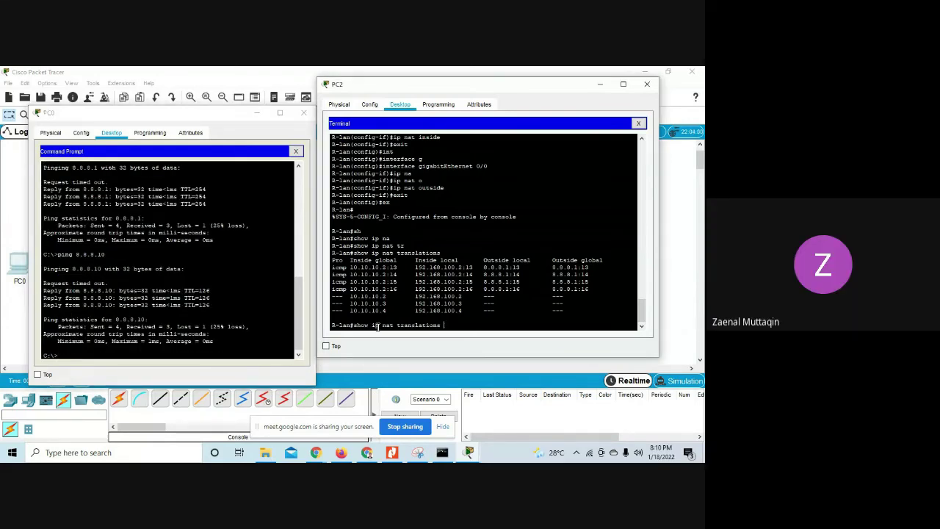
{"action": "key", "text": "Return"}
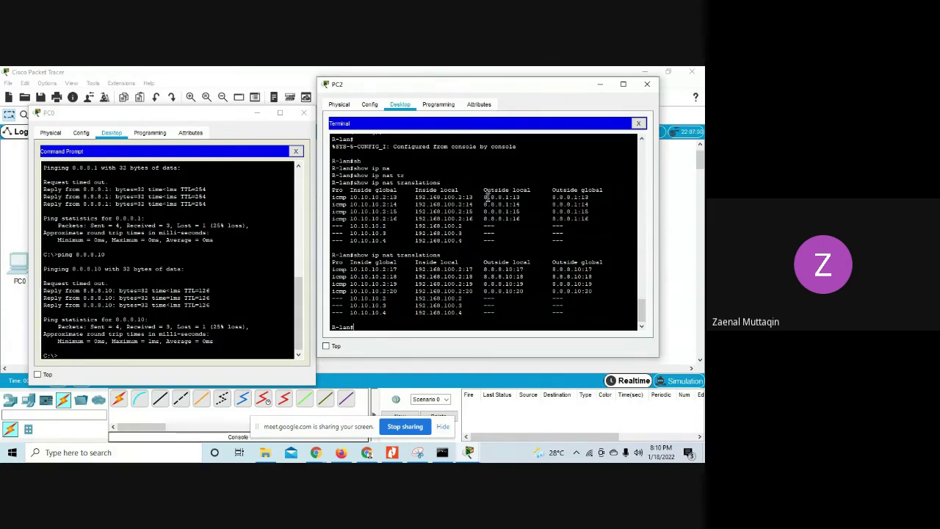
{"action": "left_click_drag", "start_coordinate": [485, 197], "coordinate": [520, 197]}
{"action": "left_click_drag", "start_coordinate": [484, 270], "coordinate": [523, 270]}
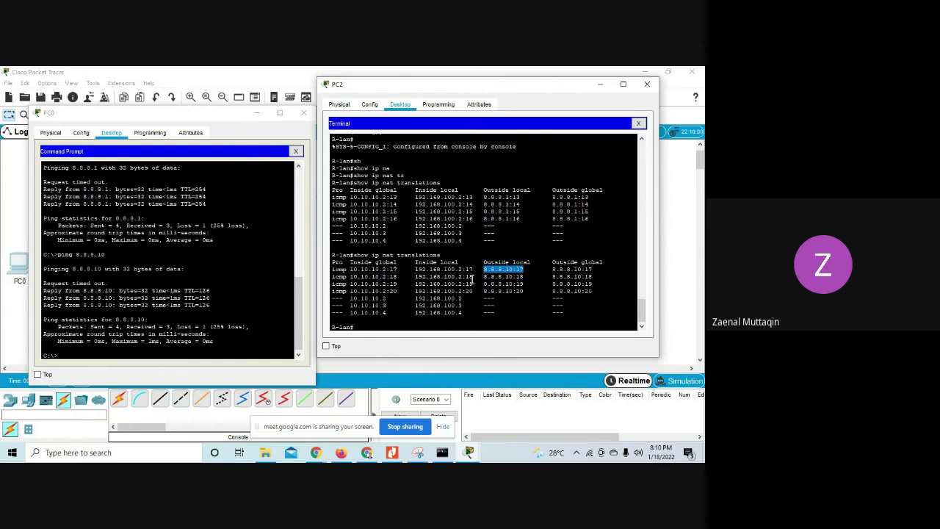
Step: Ping stmikbanisaleh.com from PC0's command prompt and display the NAT translations on R-lan again
{"action": "left_click", "coordinate": [235, 351]}
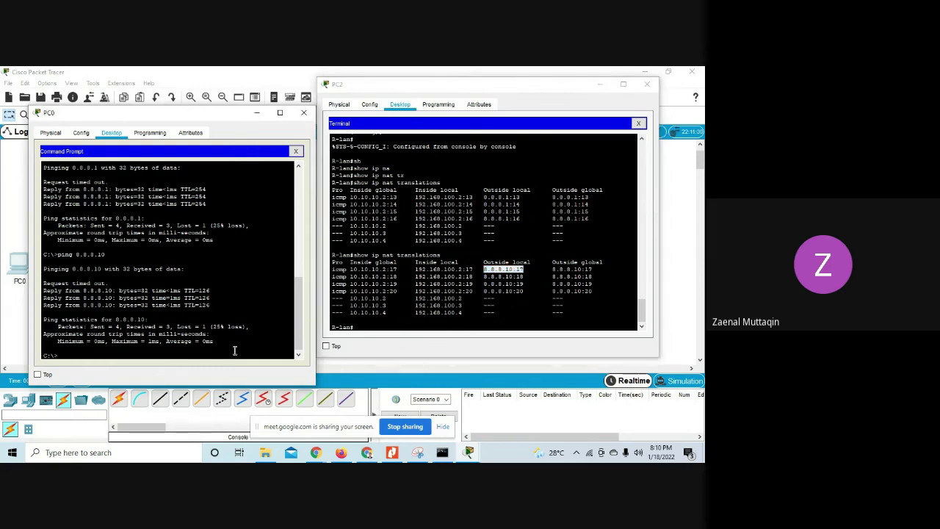
{"action": "type", "text": "ping stmikbanisaleh.com"}
{"action": "key", "text": "Return"}
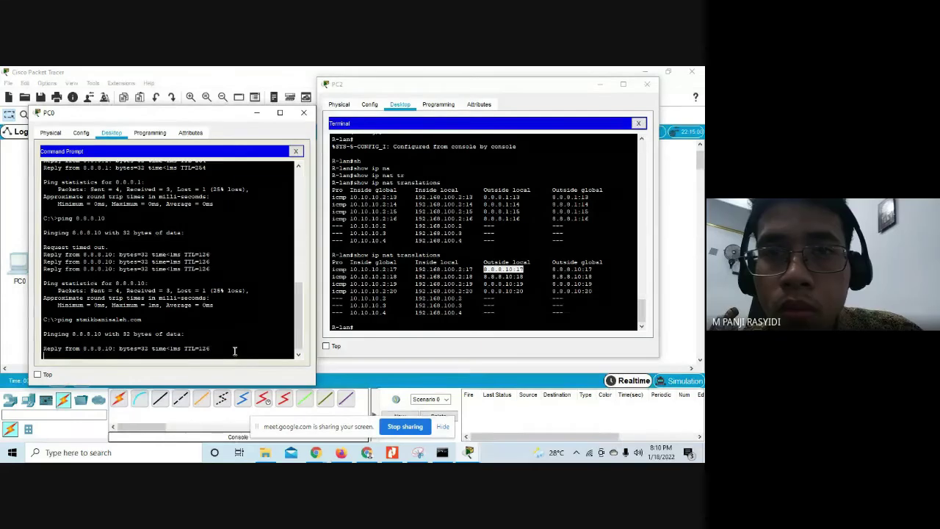
{"action": "left_click", "coordinate": [432, 320]}
{"action": "key", "text": "Up"}
{"action": "key", "text": "Return"}
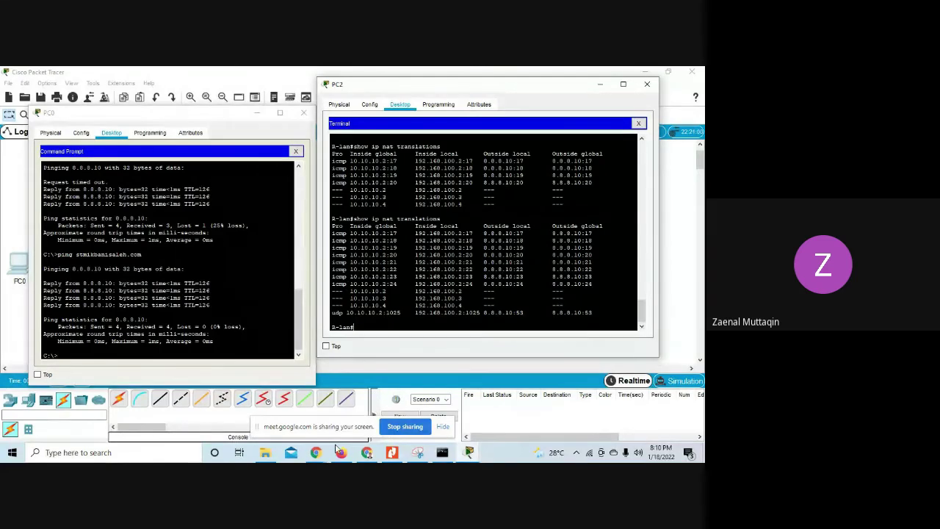
Step: Switch to Chrome and check the Google Meet call
{"action": "mouse_move", "coordinate": [316, 454]}
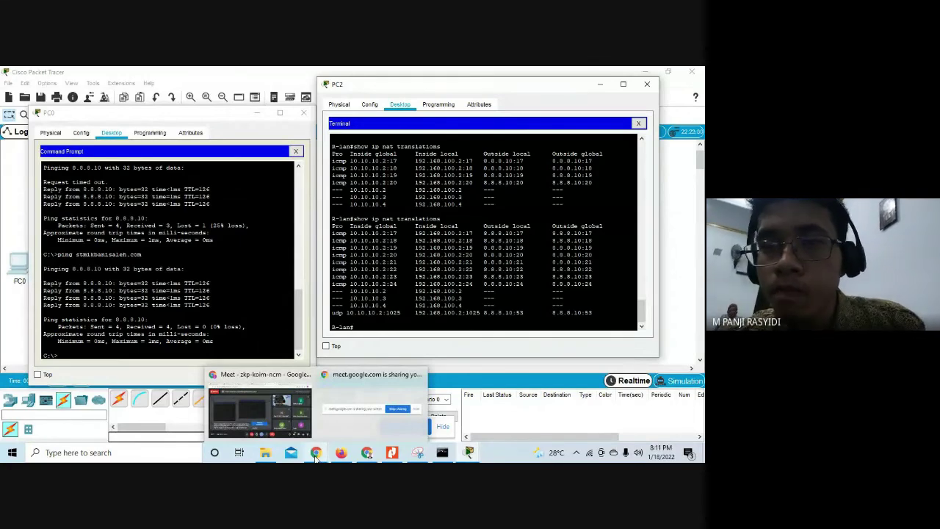
{"action": "left_click", "coordinate": [280, 383]}
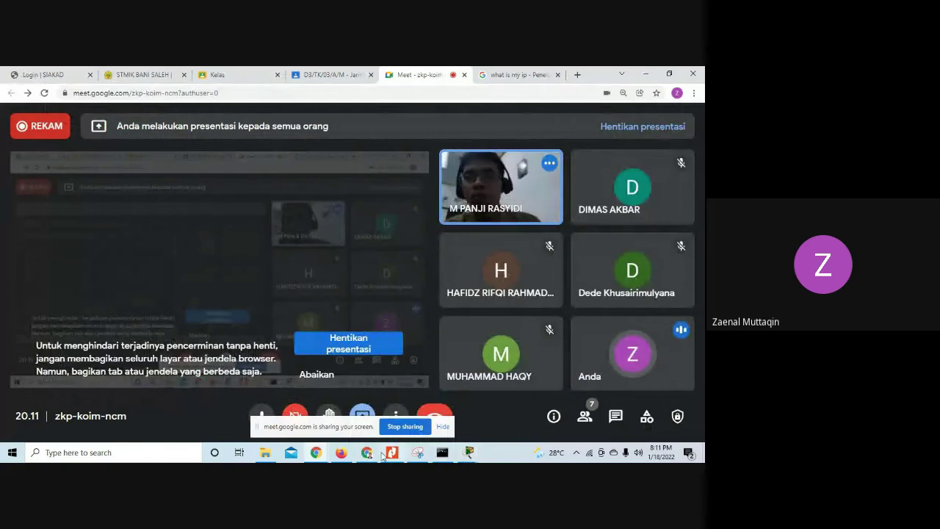
{"action": "left_click", "coordinate": [318, 453]}
{"action": "left_click", "coordinate": [279, 389]}
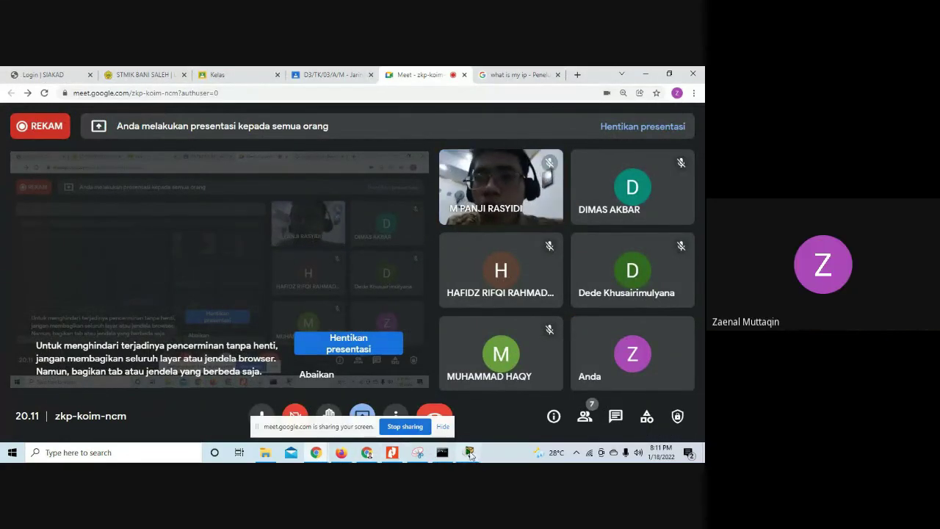
Step: Return to Packet Tracer, dismiss the Chrome presentation notification, and bring PC2's terminal and PC0's command prompt to the front
{"action": "mouse_move", "coordinate": [468, 452]}
{"action": "left_click", "coordinate": [411, 380]}
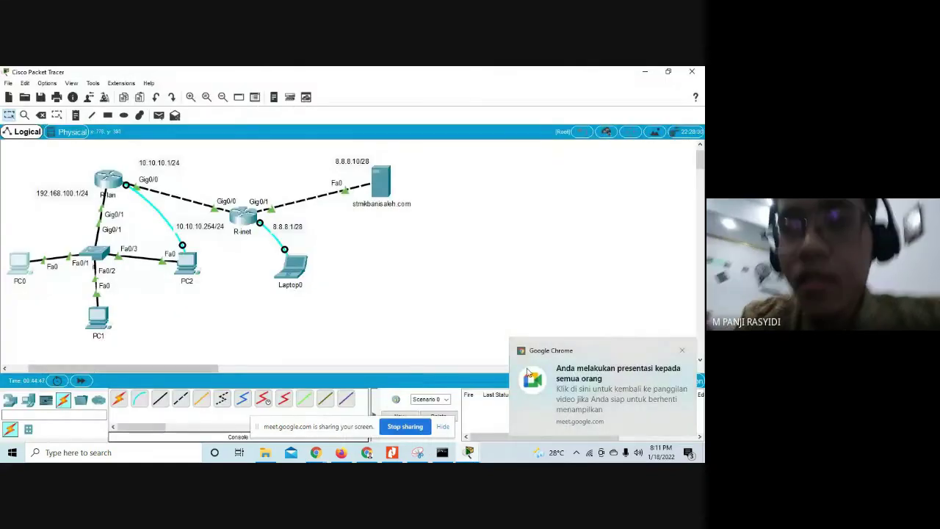
{"action": "left_click", "coordinate": [682, 351]}
{"action": "mouse_move", "coordinate": [468, 452]}
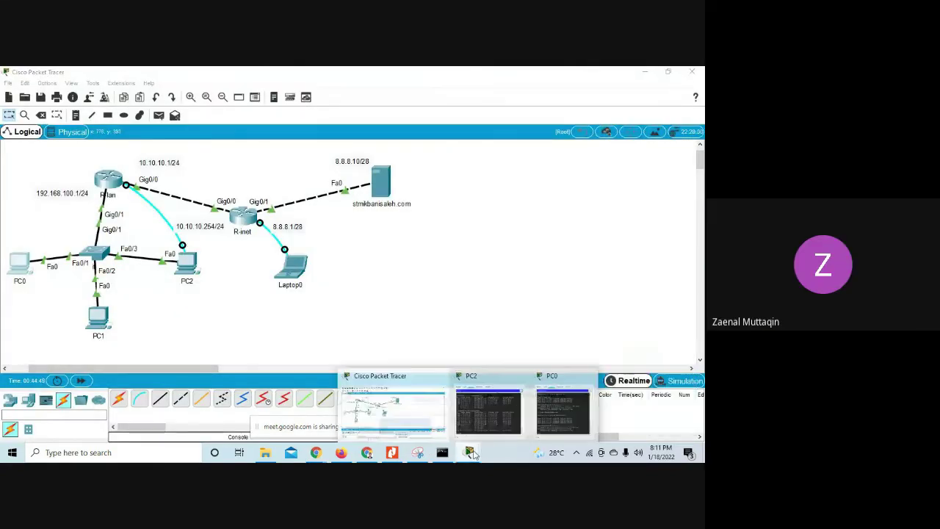
{"action": "left_click", "coordinate": [478, 419]}
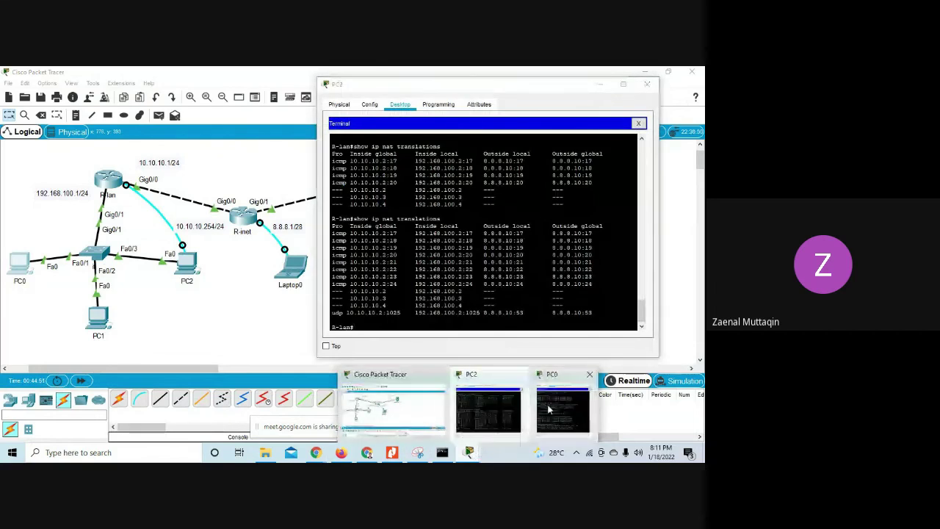
{"action": "left_click", "coordinate": [566, 405]}
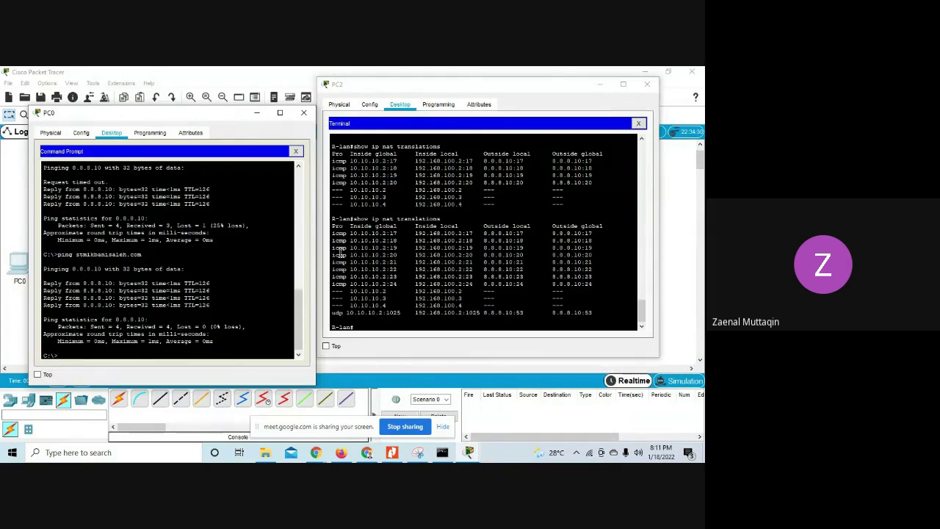
Step: Examine the ICMP and UDP entries in R-lan's latest NAT translations against the ping to stmikbanisaleh.com, including the UDP entry's outside port
{"action": "left_click_drag", "start_coordinate": [333, 233], "coordinate": [344, 234]}
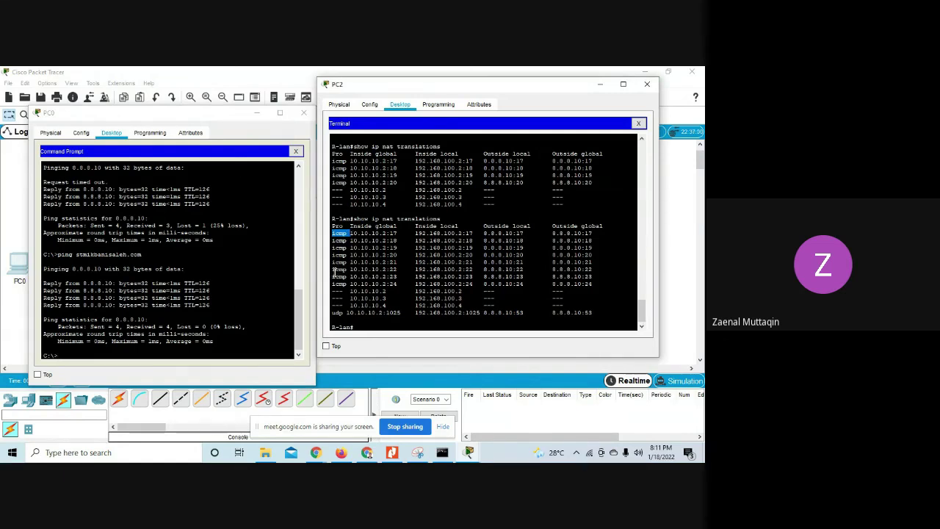
{"action": "left_click_drag", "start_coordinate": [334, 271], "coordinate": [396, 271]}
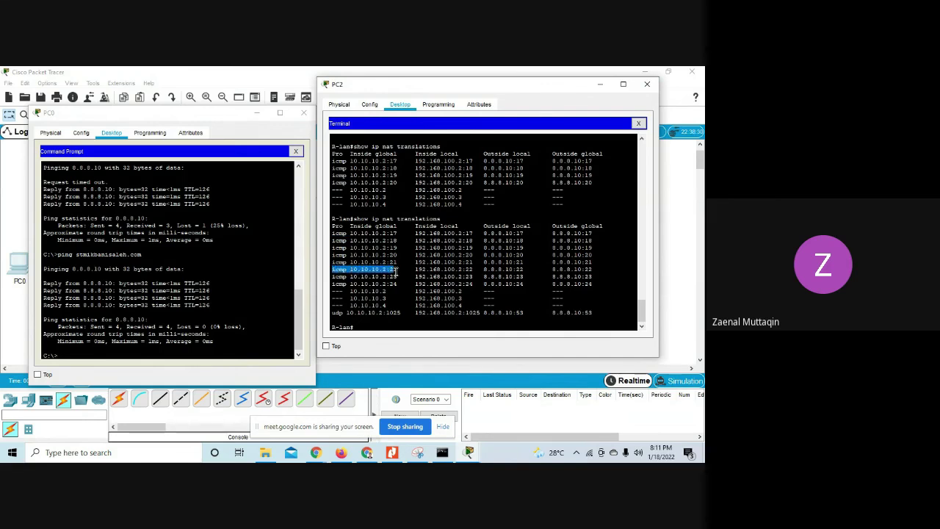
{"action": "left_click_drag", "start_coordinate": [334, 284], "coordinate": [394, 285]}
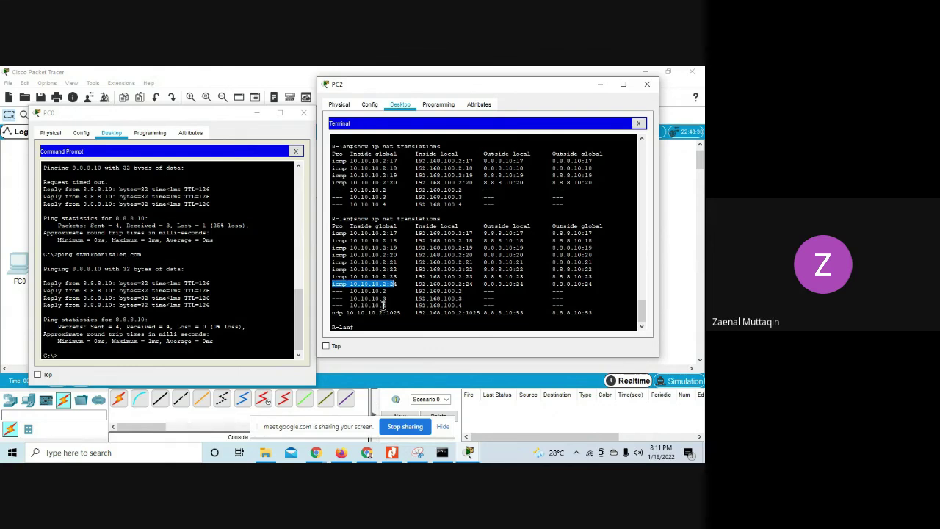
{"action": "left_click_drag", "start_coordinate": [334, 313], "coordinate": [397, 312]}
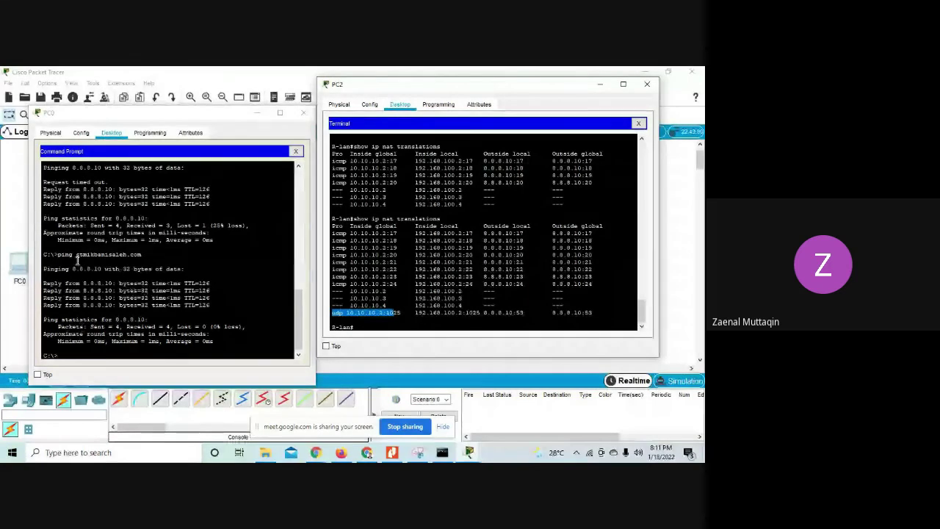
{"action": "left_click_drag", "start_coordinate": [77, 254], "coordinate": [141, 254]}
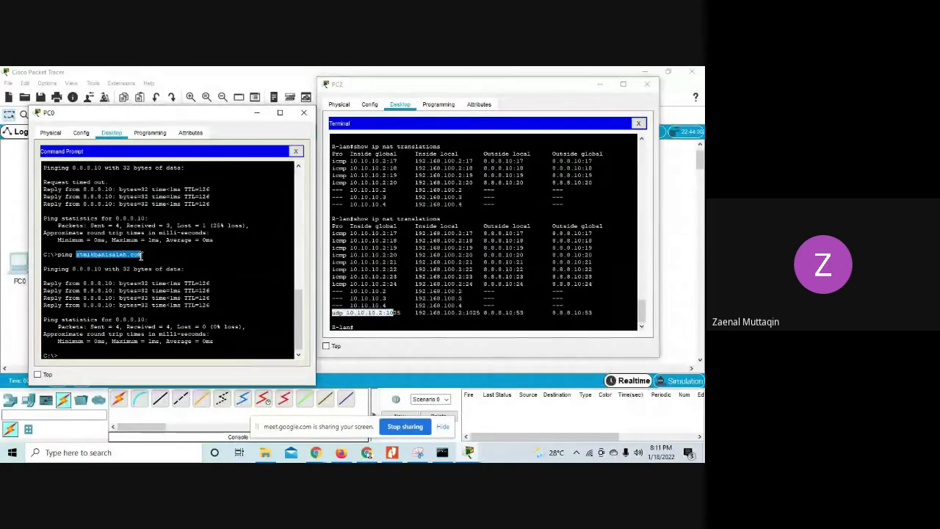
{"action": "left_click", "coordinate": [486, 312]}
{"action": "left_click_drag", "start_coordinate": [512, 313], "coordinate": [524, 314]}
Step: Close PC0's command prompt, widen its window slightly, and open stmikbanisaleh.com in PC0's web browser
{"action": "left_click", "coordinate": [180, 351]}
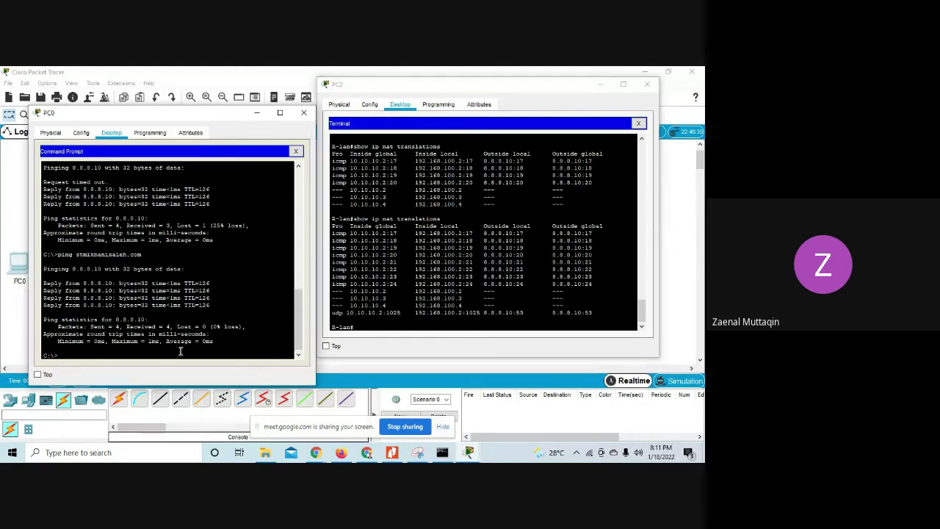
{"action": "left_click", "coordinate": [296, 152]}
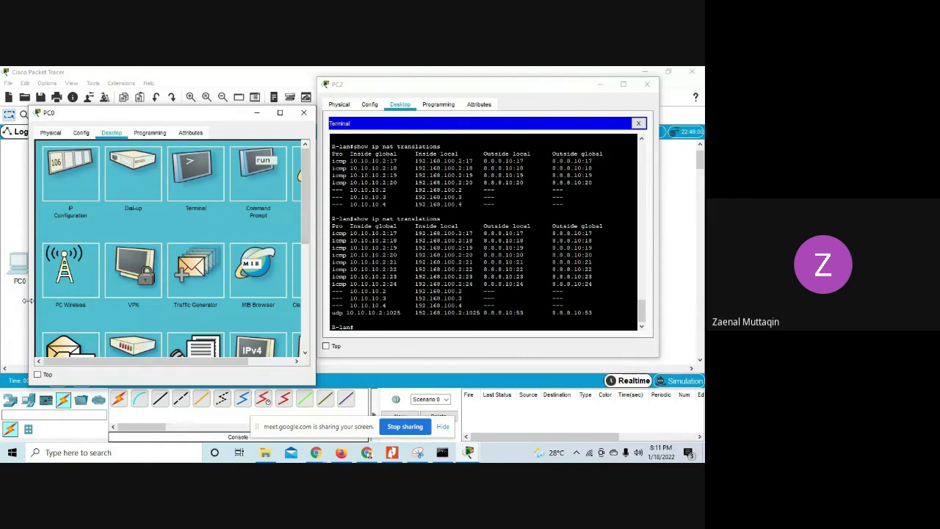
{"action": "left_click_drag", "start_coordinate": [29, 306], "coordinate": [12, 306]}
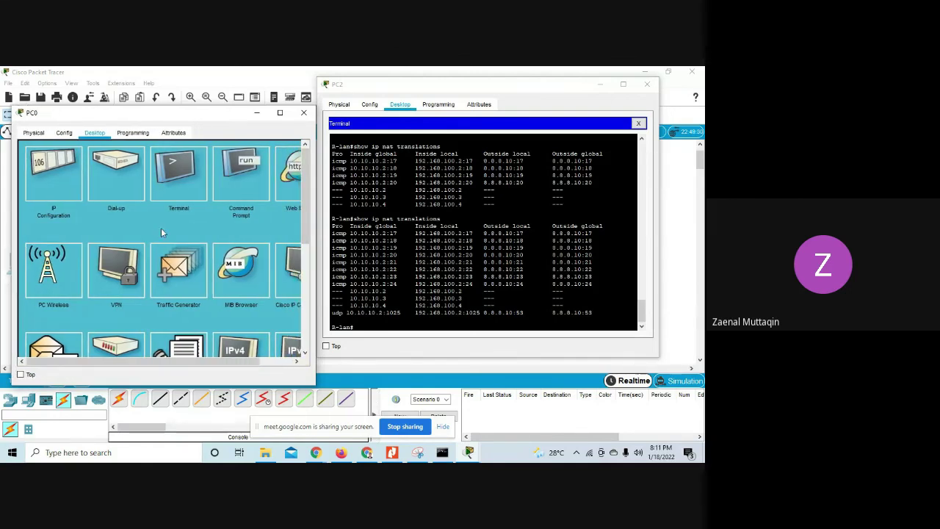
{"action": "left_click", "coordinate": [290, 180]}
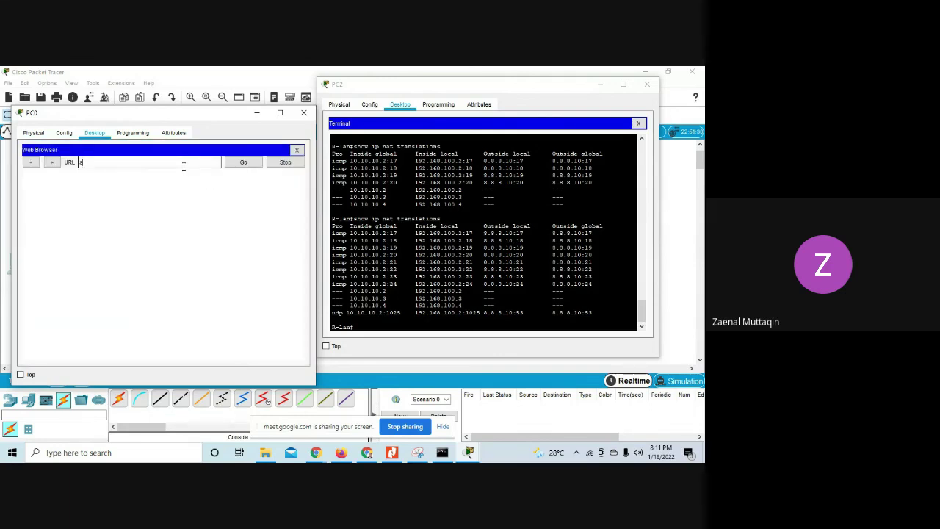
{"action": "left_click", "coordinate": [183, 166]}
{"action": "type", "text": "stmikbanisaleh.com"}
{"action": "key", "text": "Return"}
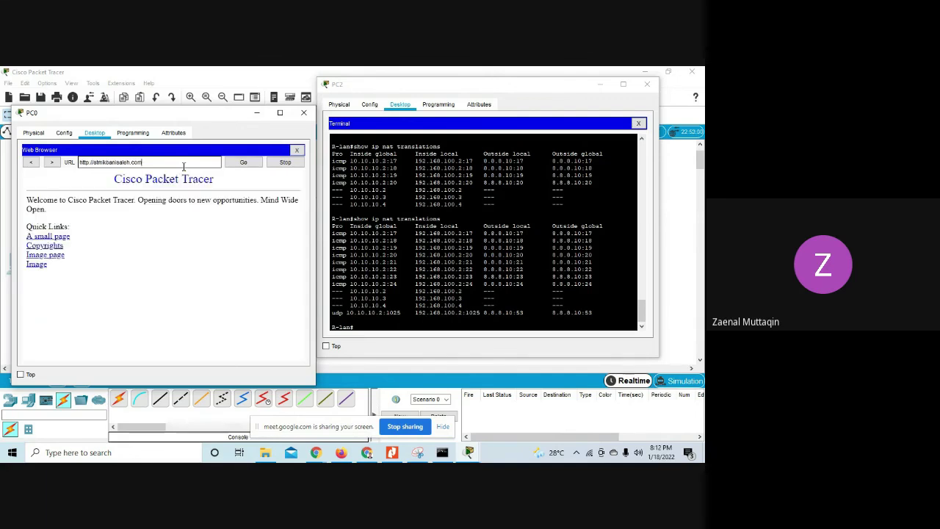
Step: Display the NAT translations on R-lan from PC2's terminal after PC0's web visit
{"action": "left_click", "coordinate": [500, 329]}
{"action": "key", "text": "Up"}
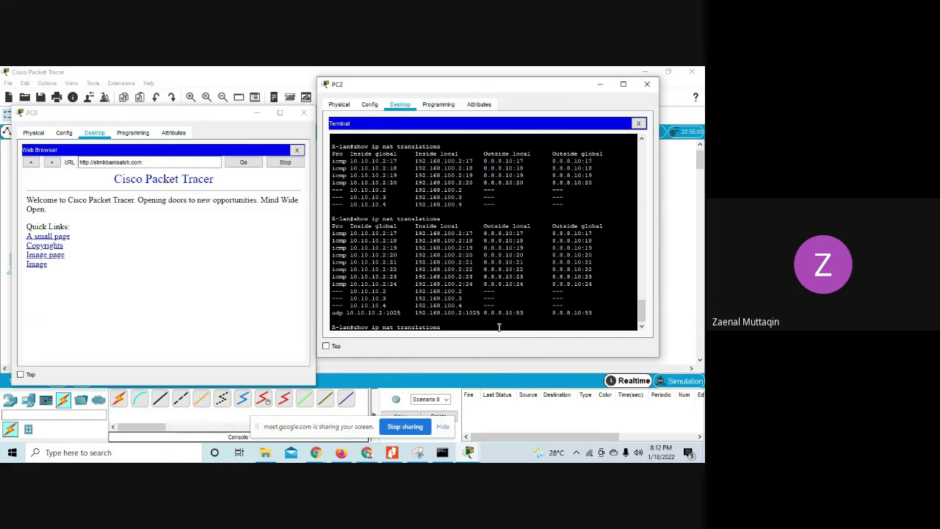
{"action": "key", "text": "Return"}
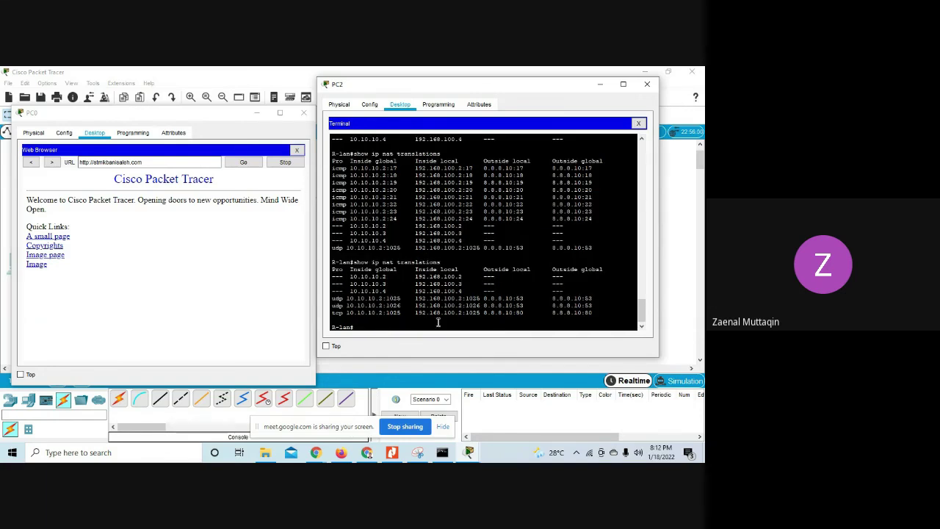
Step: Examine the inside global, inside local and outside addresses of the UDP entries in R-lan's latest NAT translations
{"action": "left_click_drag", "start_coordinate": [332, 299], "coordinate": [400, 299]}
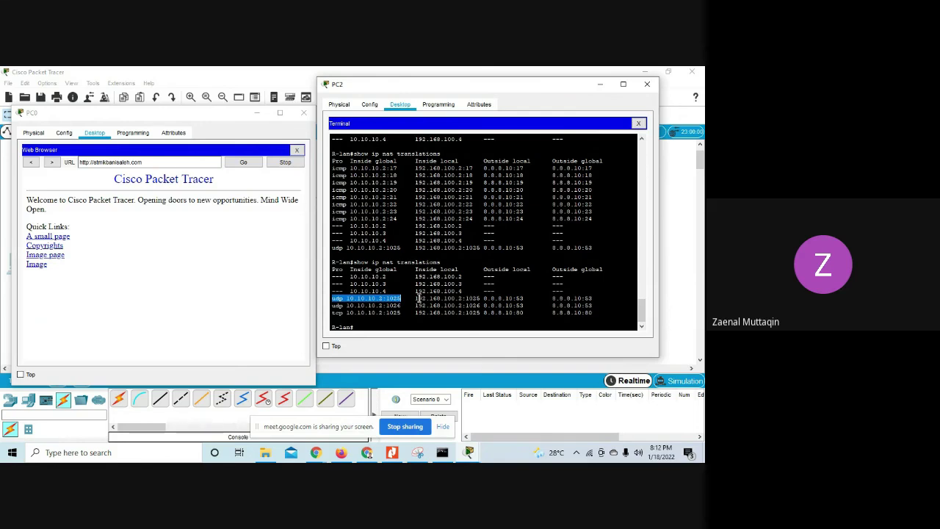
{"action": "left_click_drag", "start_coordinate": [417, 297], "coordinate": [478, 297]}
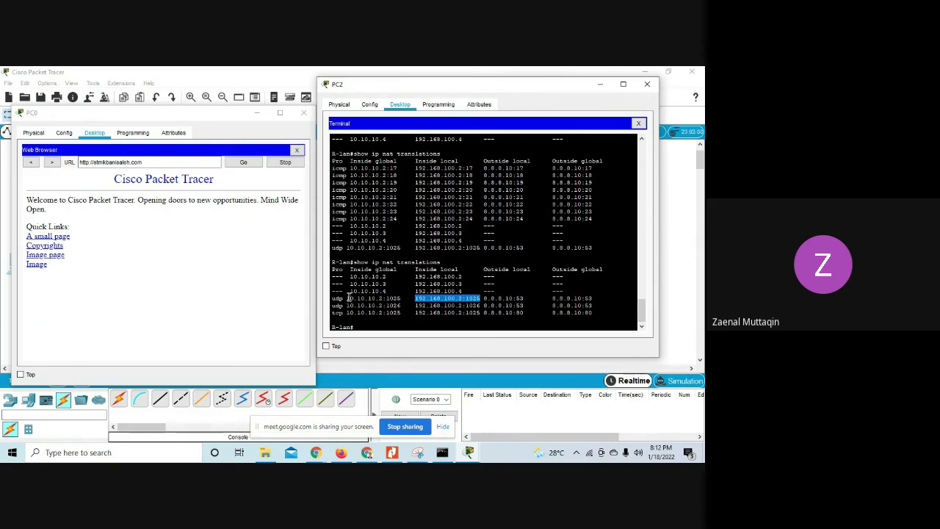
{"action": "left_click_drag", "start_coordinate": [349, 297], "coordinate": [398, 297]}
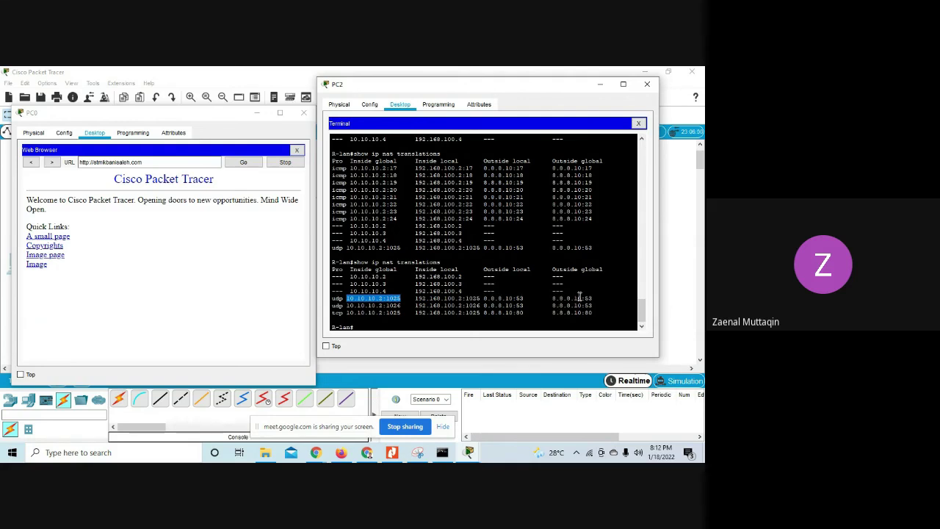
{"action": "left_click_drag", "start_coordinate": [553, 298], "coordinate": [592, 297]}
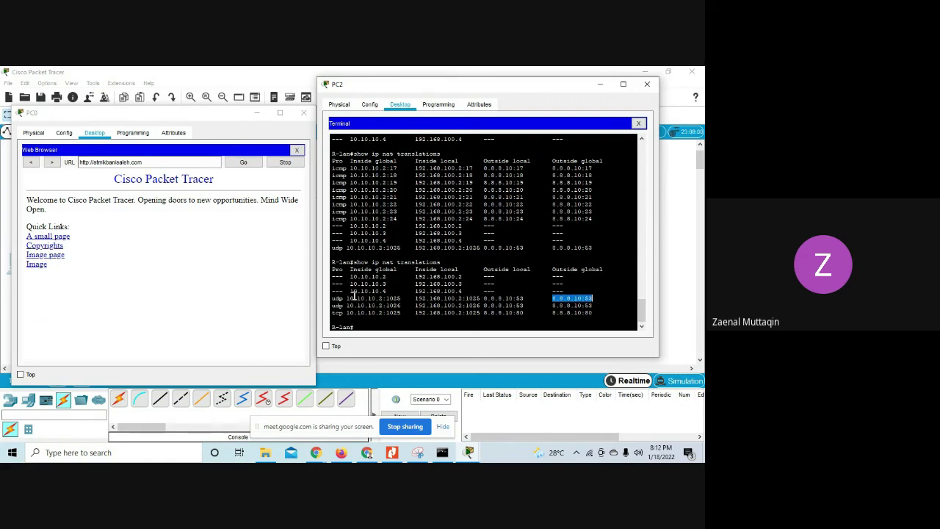
{"action": "left_click_drag", "start_coordinate": [347, 297], "coordinate": [405, 296]}
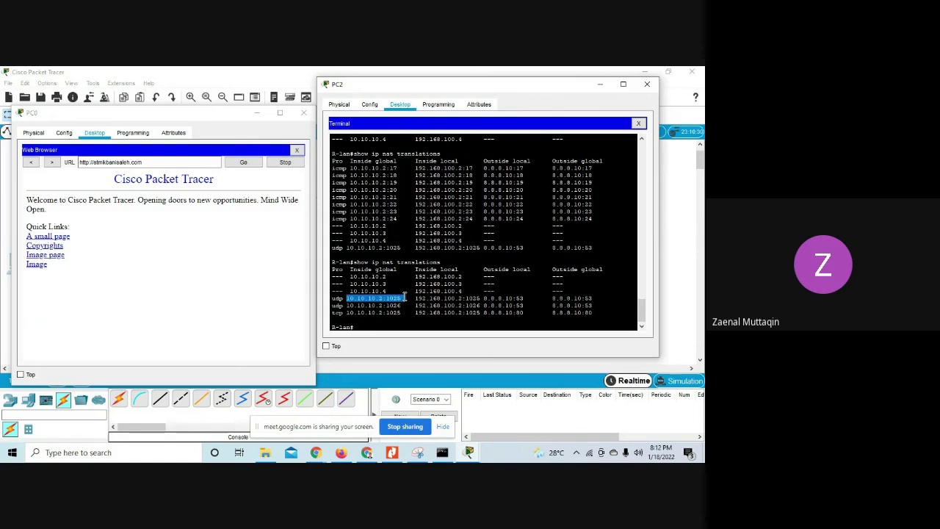
{"action": "left_click_drag", "start_coordinate": [553, 298], "coordinate": [592, 299]}
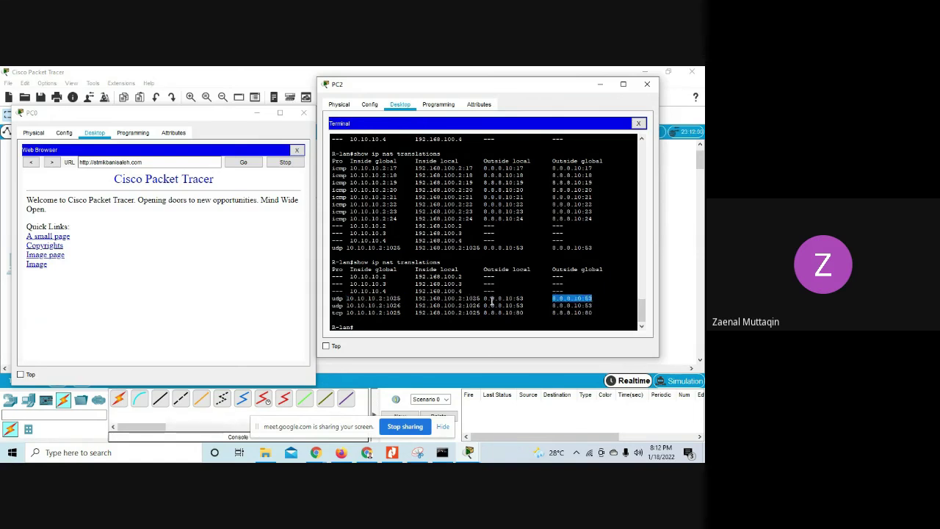
{"action": "left_click_drag", "start_coordinate": [485, 297], "coordinate": [537, 304]}
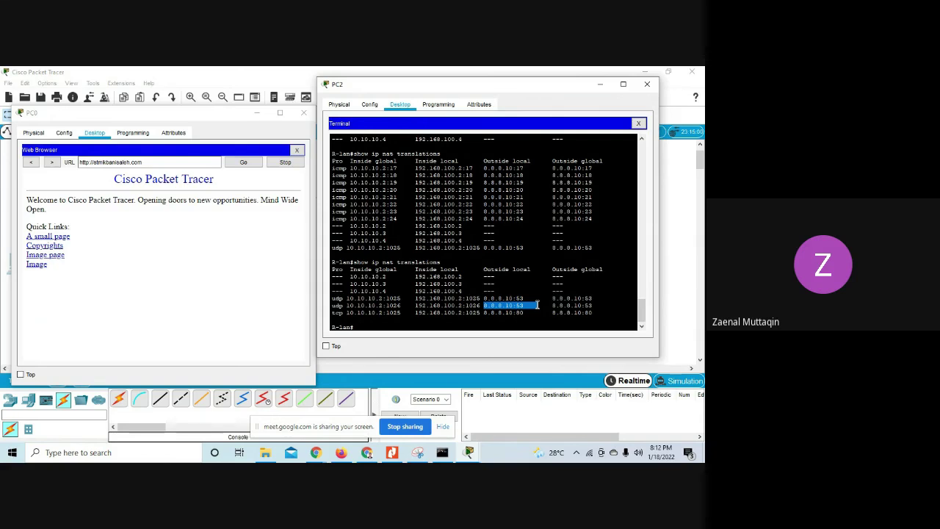
Step: Close PC0's window and open PC1's command prompt beside PC2's terminal
{"action": "left_click", "coordinate": [303, 112]}
{"action": "left_click", "coordinate": [97, 316]}
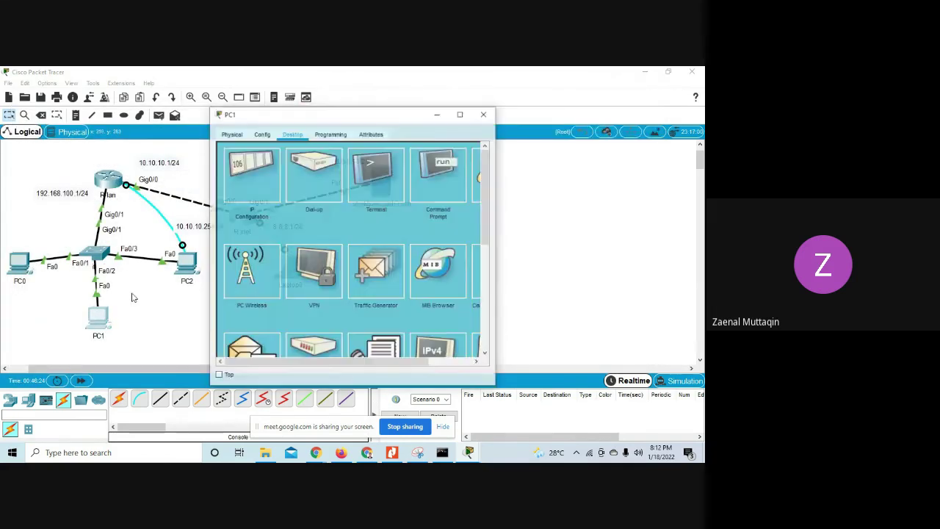
{"action": "left_click", "coordinate": [425, 192]}
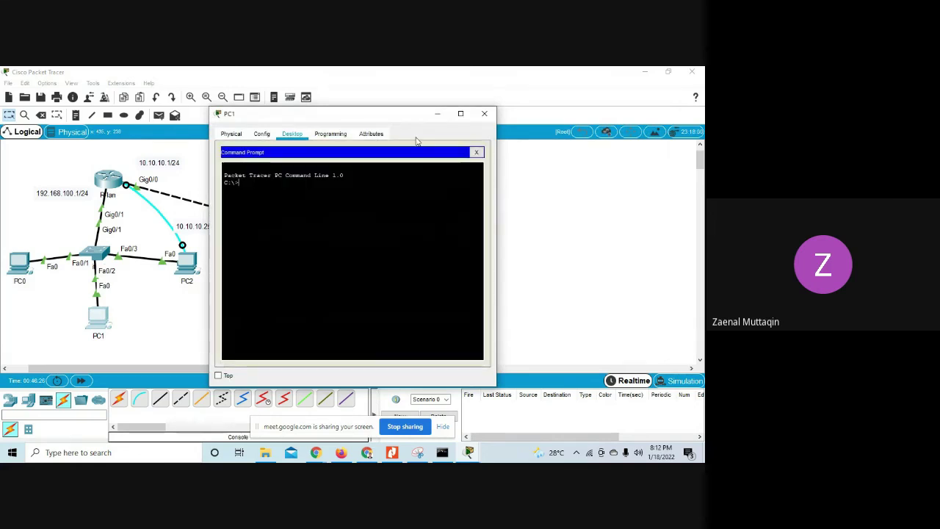
{"action": "left_click_drag", "start_coordinate": [400, 117], "coordinate": [227, 115]}
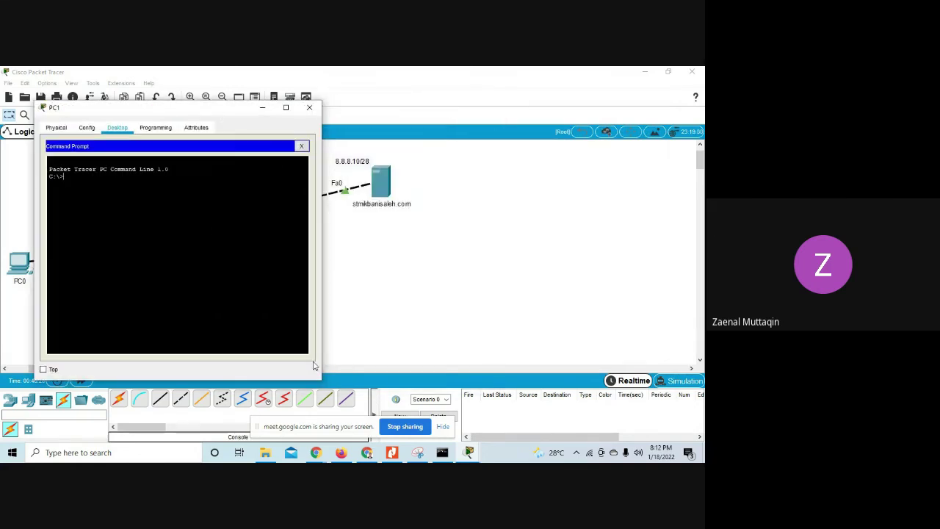
{"action": "left_click", "coordinate": [468, 452]}
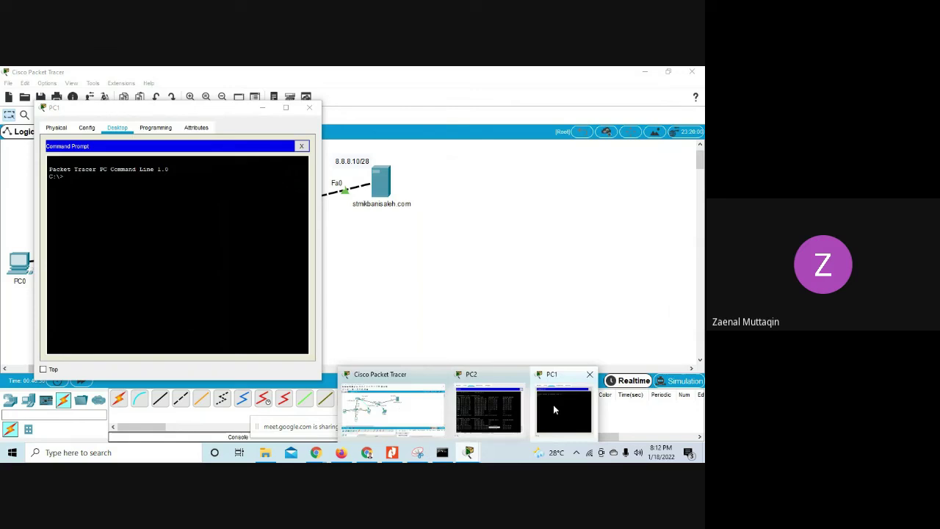
{"action": "left_click", "coordinate": [493, 410]}
{"action": "left_click", "coordinate": [214, 316]}
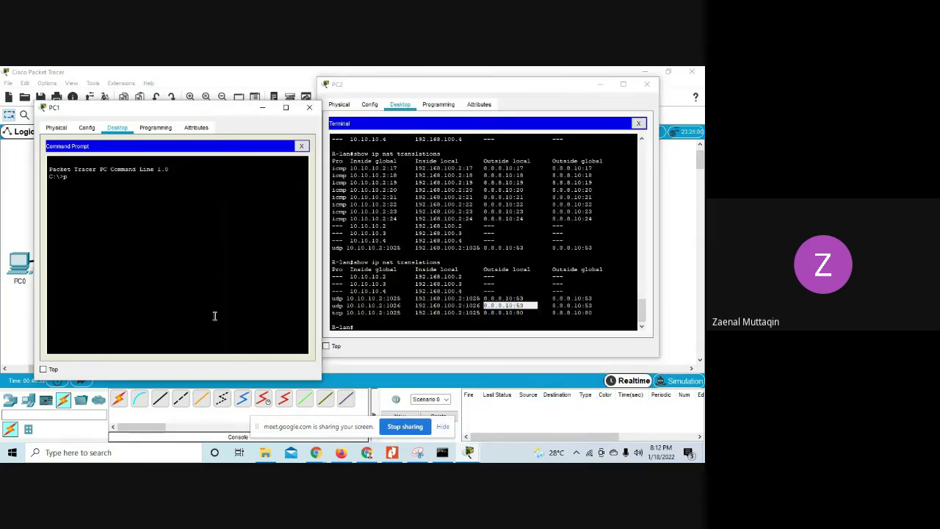
Step: Ping stmikbanisaleh.com from PC1's command prompt and display the NAT translations on R-lan with show ip nat translations
{"action": "type", "text": "ping stmikbanisaleh.com"}
{"action": "left_click", "coordinate": [389, 268]}
{"action": "key", "text": "Up"}
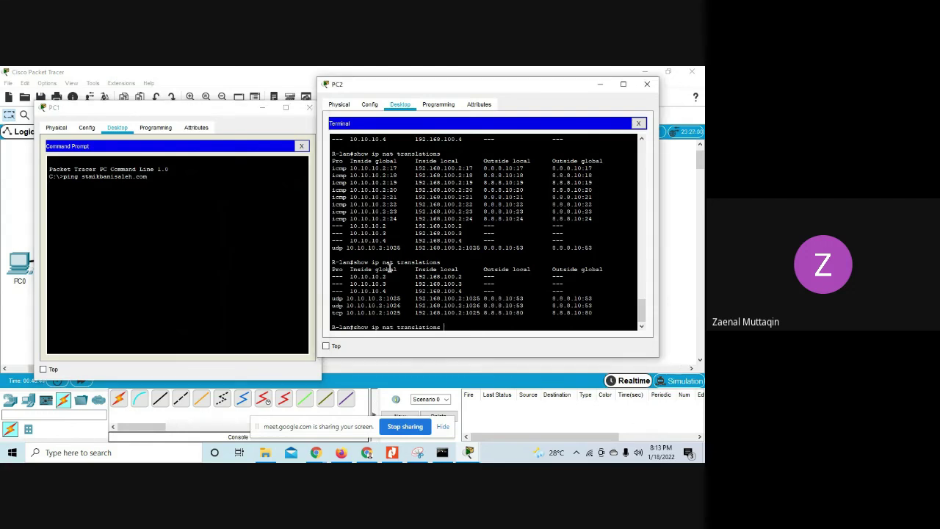
{"action": "left_click", "coordinate": [161, 258]}
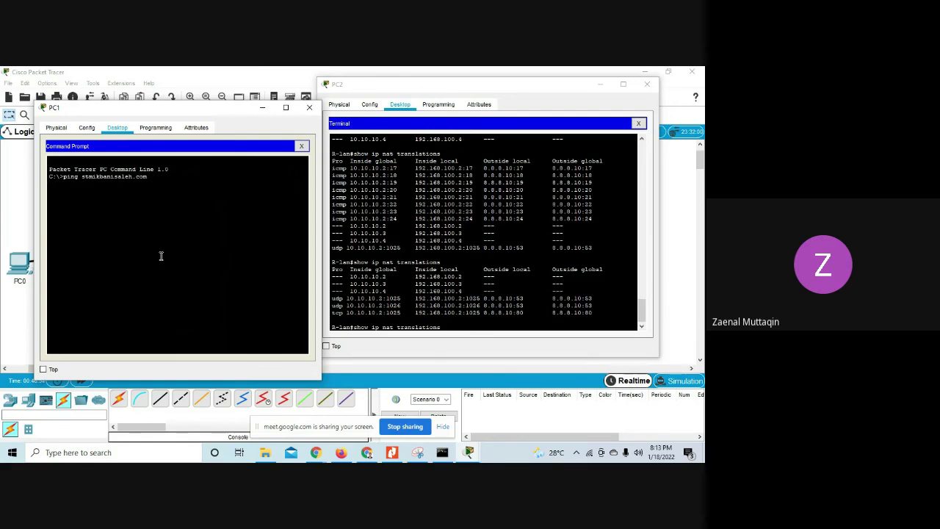
{"action": "left_click", "coordinate": [430, 262]}
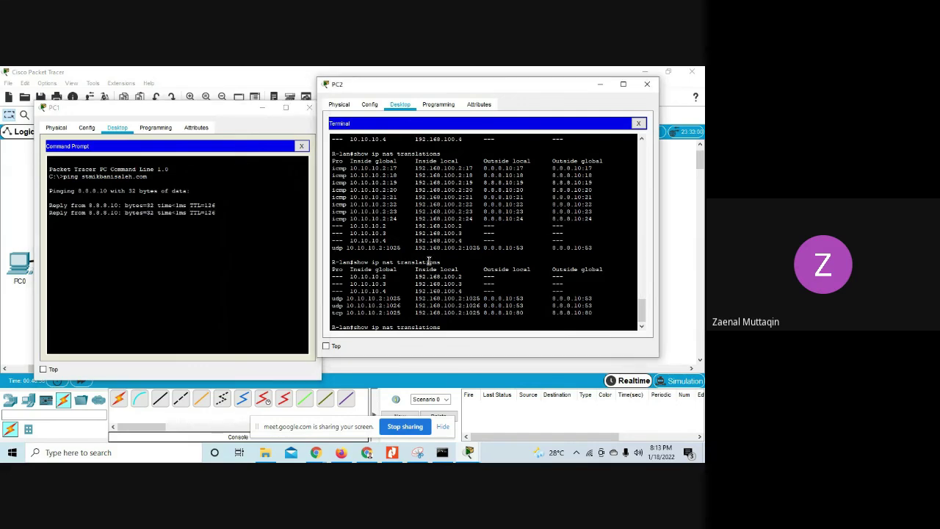
{"action": "key", "text": "Return"}
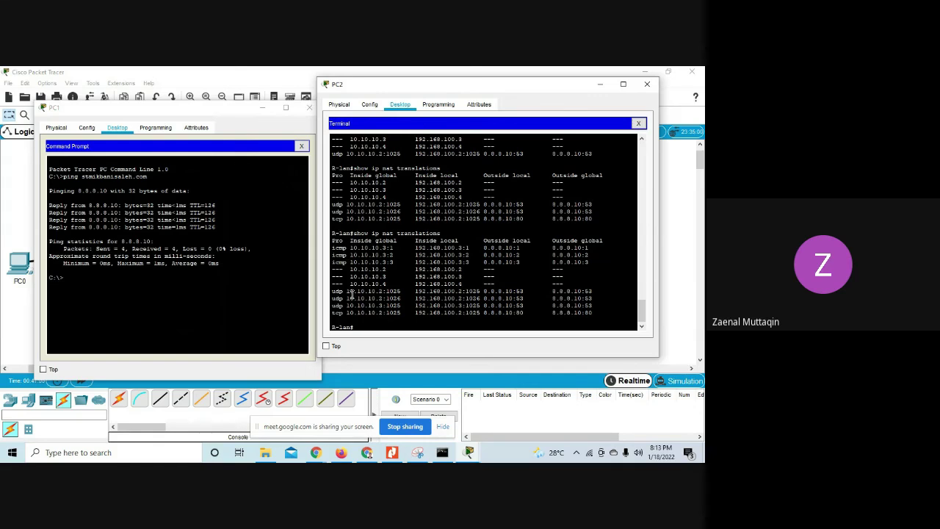
Step: Examine the ICMP and UDP entries for PC1's address 192.168.100.3 in R-lan's latest NAT translations
{"action": "left_click_drag", "start_coordinate": [331, 305], "coordinate": [399, 309]}
{"action": "left_click_drag", "start_coordinate": [333, 248], "coordinate": [590, 263]}
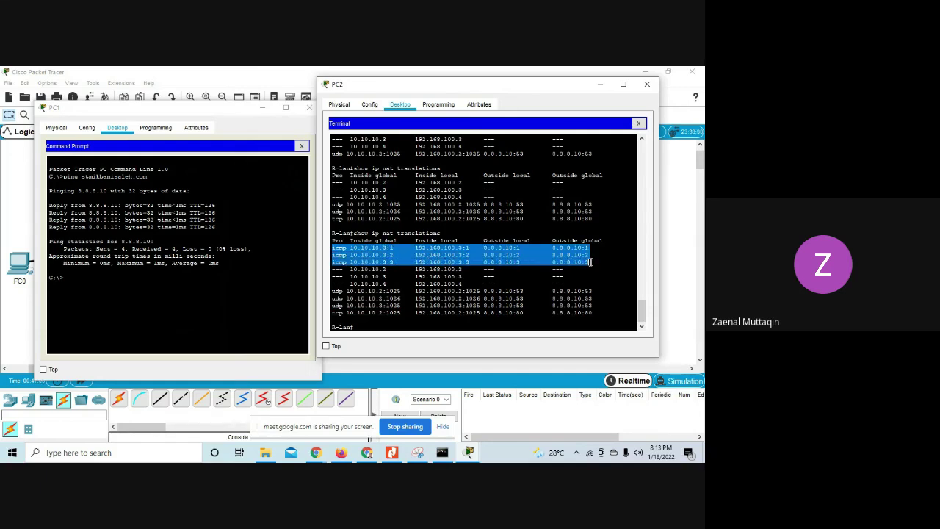
{"action": "left_click", "coordinate": [339, 306]}
{"action": "left_click_drag", "start_coordinate": [339, 305], "coordinate": [593, 304]}
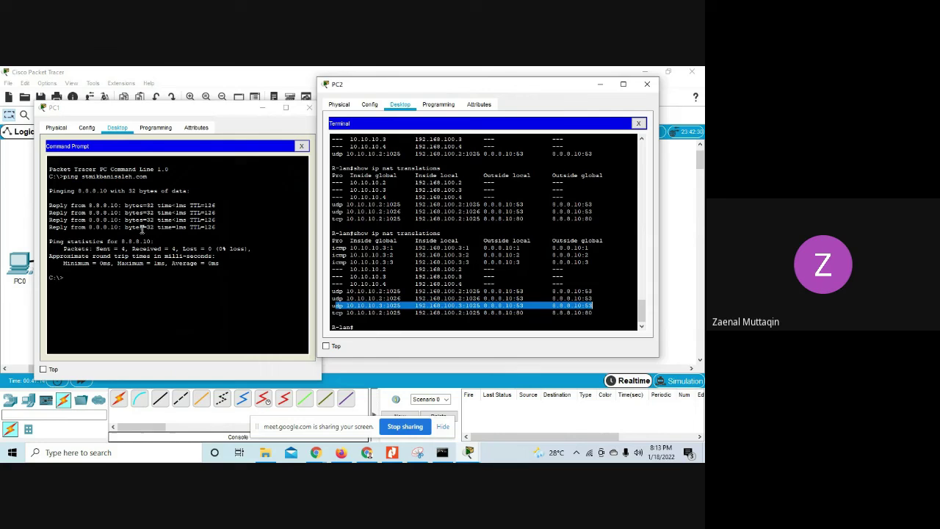
Step: Close PC1's command prompt, ready the show ip nat translations command on R-lan, and open stmikbanisaleh.com in PC1's web browser
{"action": "left_click", "coordinate": [311, 147]}
{"action": "left_click", "coordinate": [302, 146]}
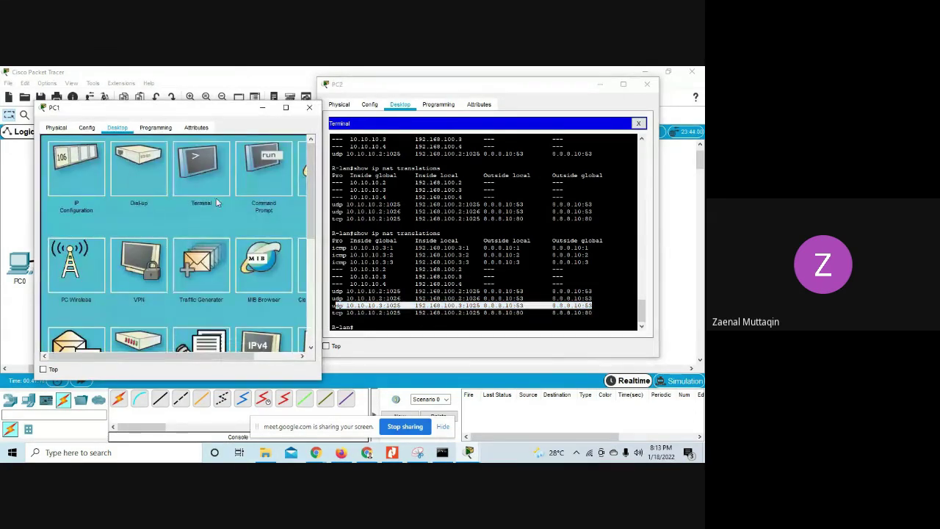
{"action": "left_click", "coordinate": [273, 214]}
{"action": "left_click", "coordinate": [366, 326]}
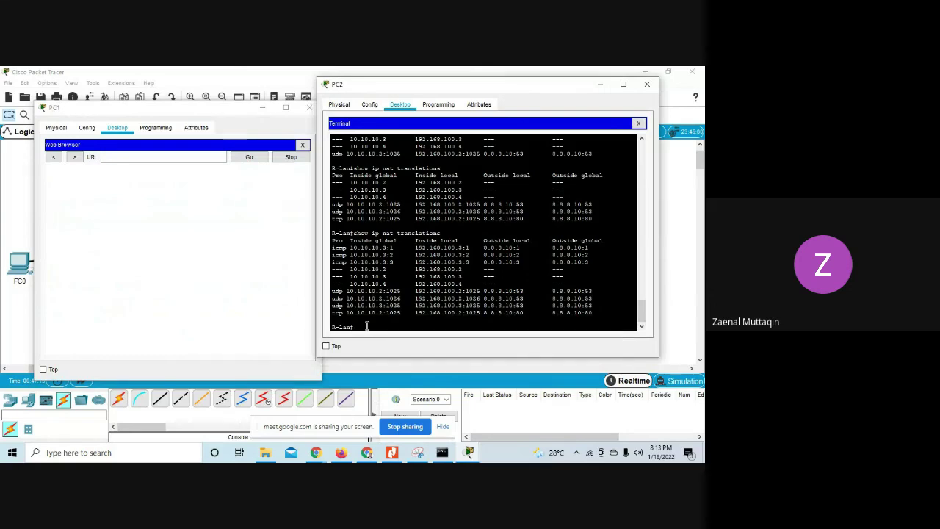
{"action": "key", "text": "Up"}
{"action": "left_click_drag", "start_coordinate": [366, 326], "coordinate": [182, 230]}
{"action": "left_click", "coordinate": [396, 301]}
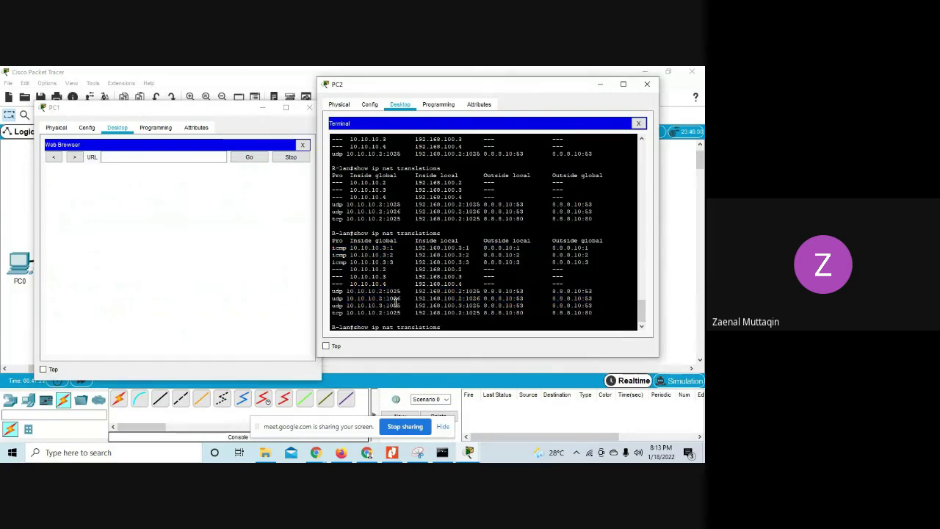
{"action": "left_click", "coordinate": [158, 157]}
{"action": "type", "text": "8tm"}
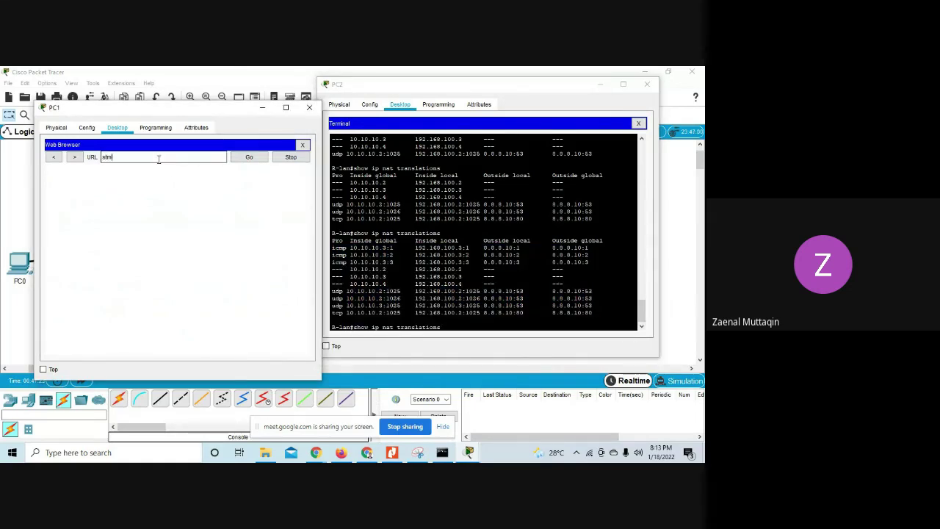
{"action": "type", "text": "ikbanisaleh.com"}
{"action": "key", "text": "Return"}
Step: Display R-lan's NAT translations after PC1's web visit and examine the UDP and TCP entries at the end of the list
{"action": "left_click", "coordinate": [404, 272]}
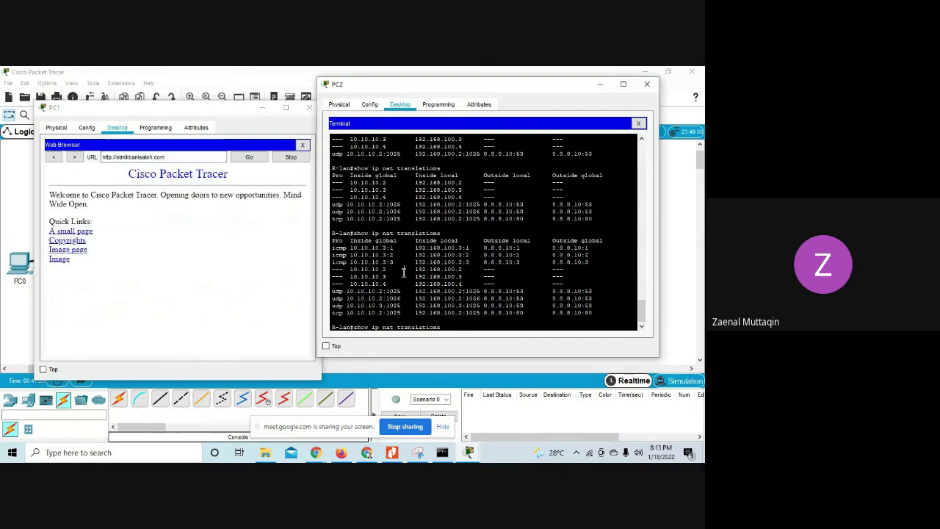
{"action": "key", "text": "Return"}
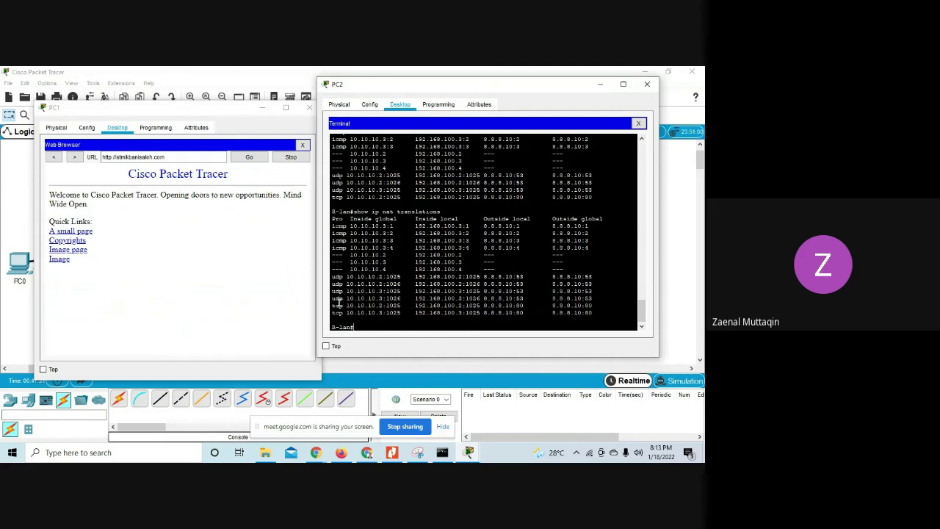
{"action": "left_click_drag", "start_coordinate": [332, 291], "coordinate": [590, 315]}
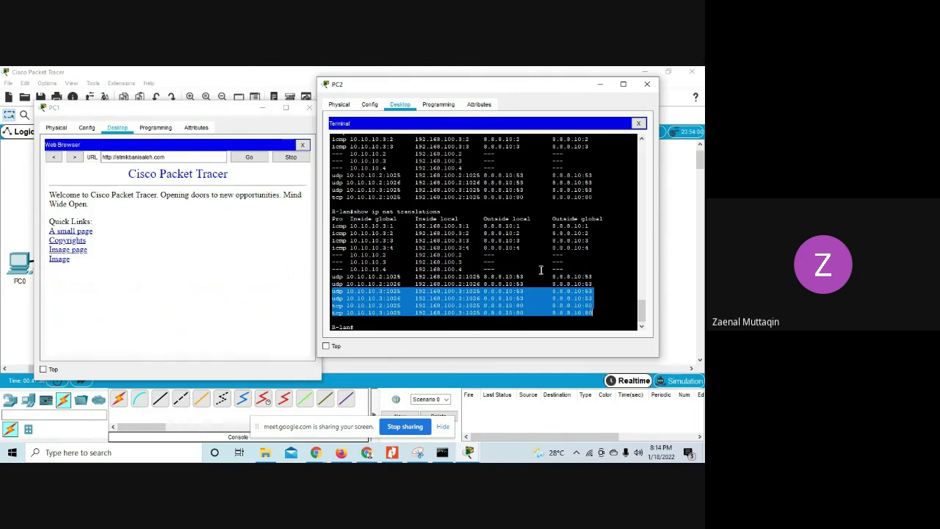
Step: Reload stmikbanisaleh.com in PC1's web browser and display the NAT translations on R-lan again
{"action": "left_click", "coordinate": [518, 309]}
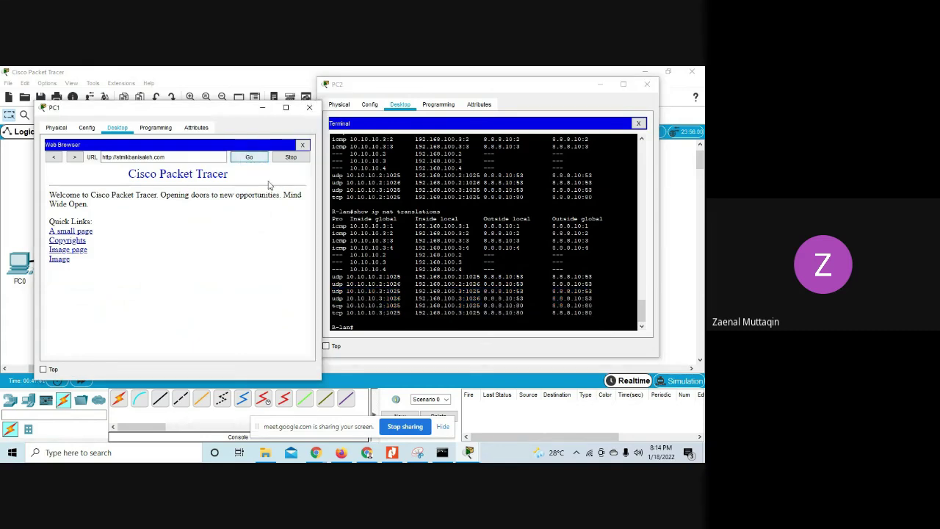
{"action": "key", "text": "Return"}
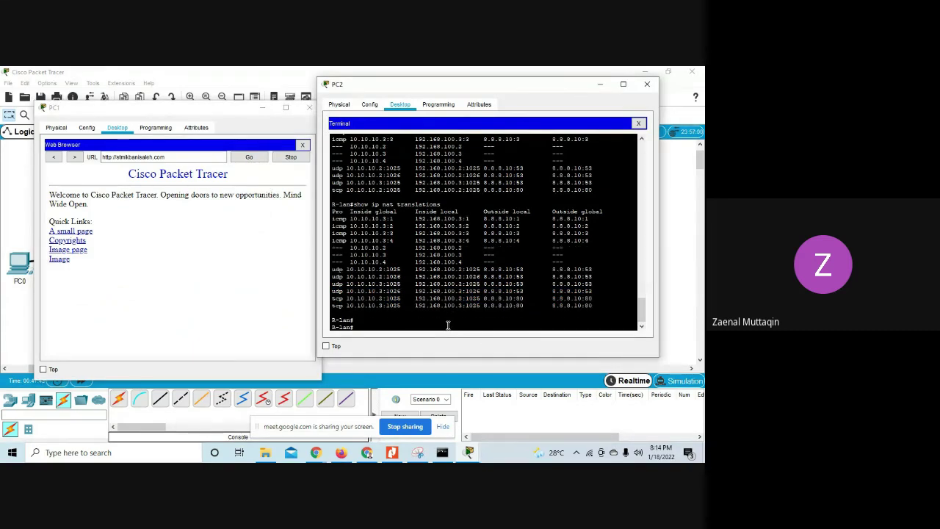
{"action": "key", "text": "Up"}
{"action": "key", "text": "Return"}
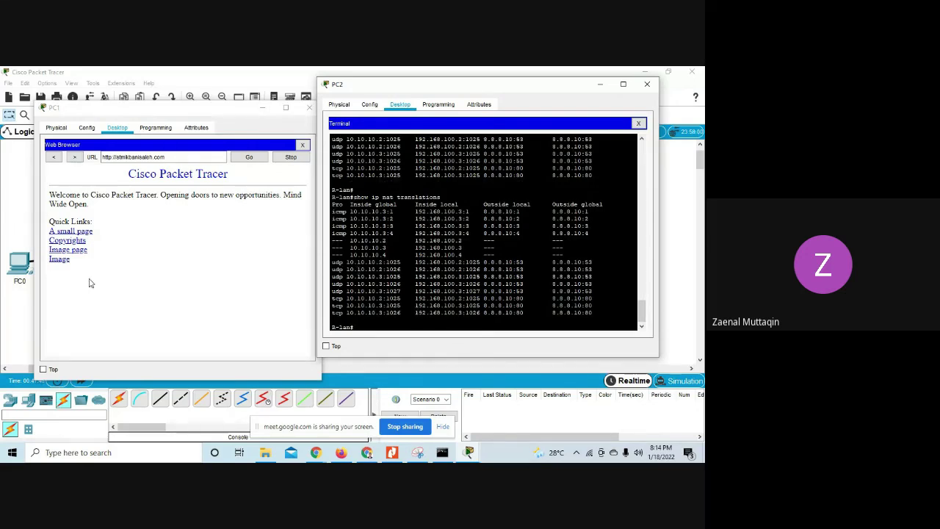
Step: Examine the outside local and outside global ports of the last TCP entry in R-lan's NAT translations
{"action": "left_click_drag", "start_coordinate": [483, 313], "coordinate": [523, 313]}
{"action": "left_click", "coordinate": [518, 312]}
{"action": "left_click", "coordinate": [585, 313]}
{"action": "left_click_drag", "start_coordinate": [585, 313], "coordinate": [593, 313]}
{"action": "left_click_drag", "start_coordinate": [516, 314], "coordinate": [524, 314]}
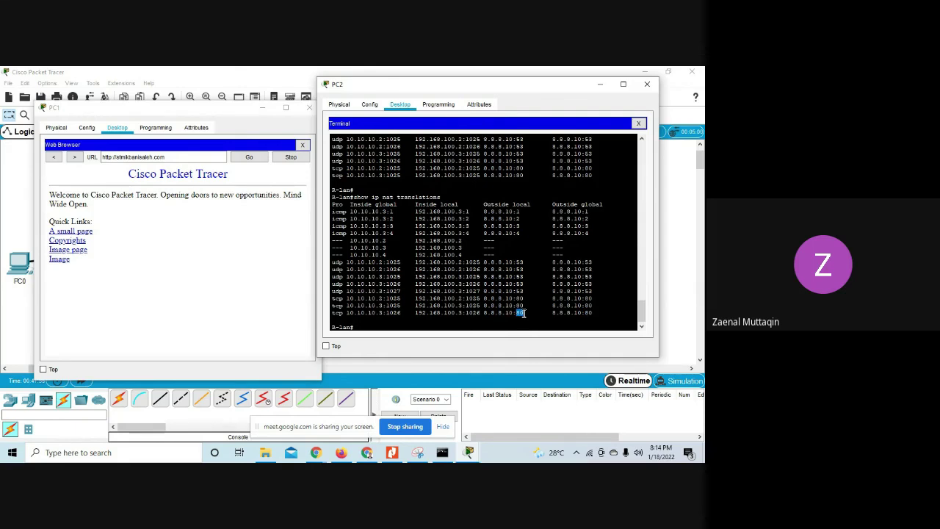